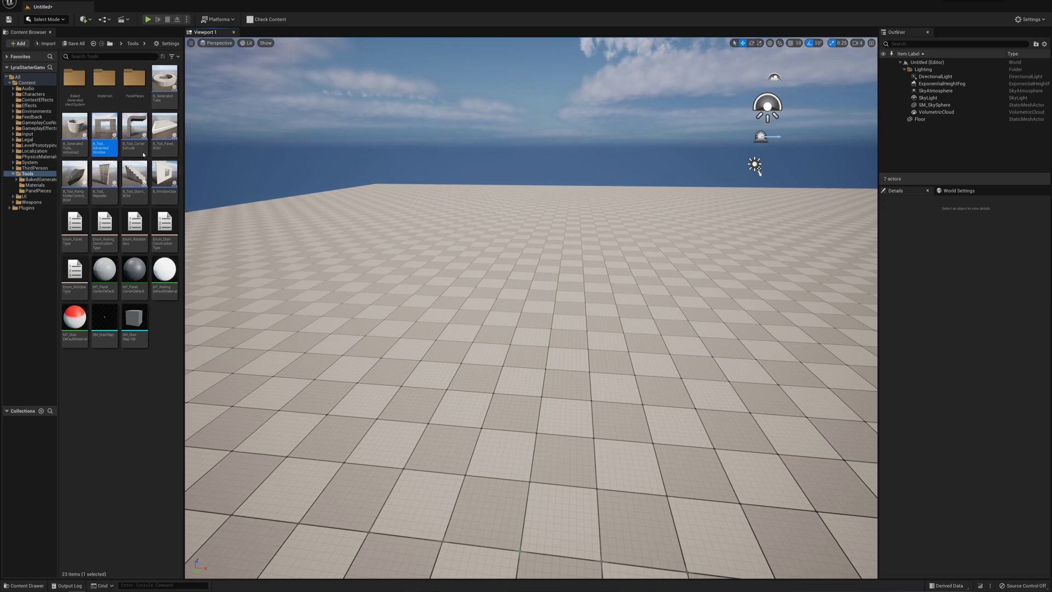
Place B_Tool_AdvancedWindow on the floor in the level and shift its window opening within the wall
left_click_drag(143, 154, 565, 285)
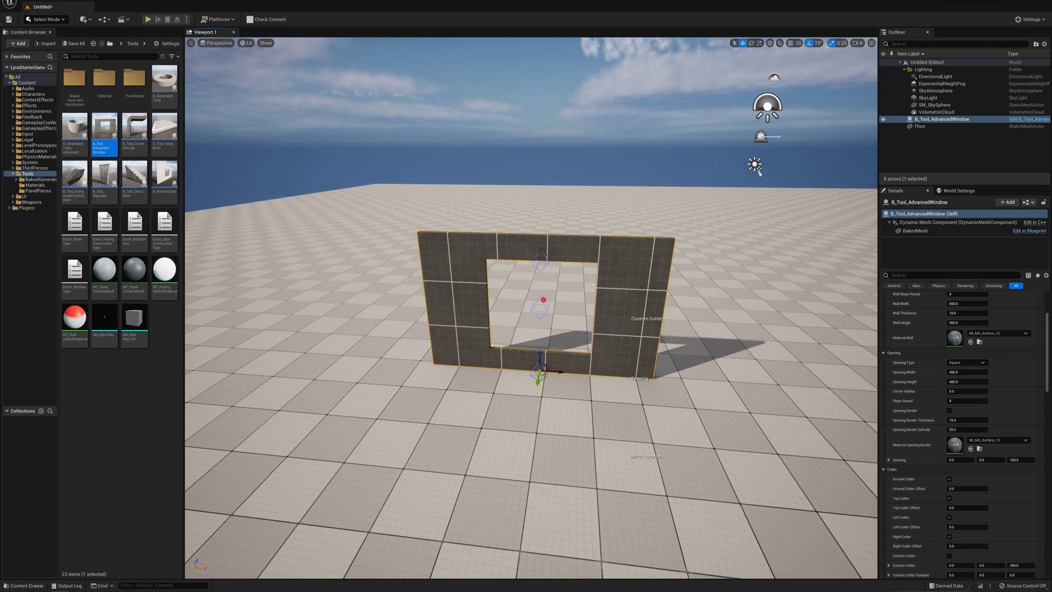
left_click(541, 305)
scroll(569, 299, "up", 1)
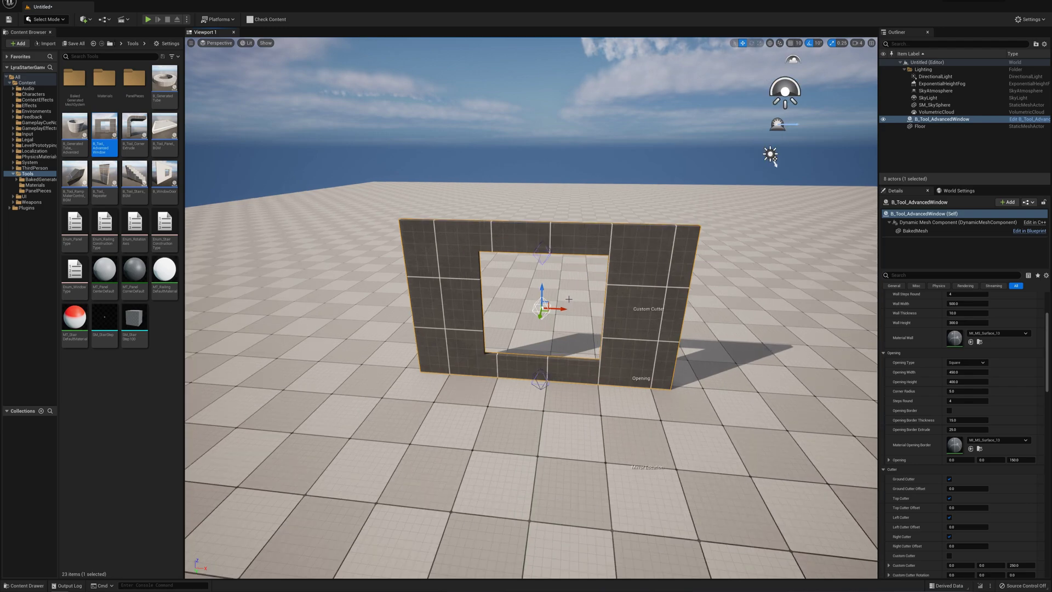
left_click_drag(560, 308, 547, 231)
left_click_drag(546, 286, 567, 309)
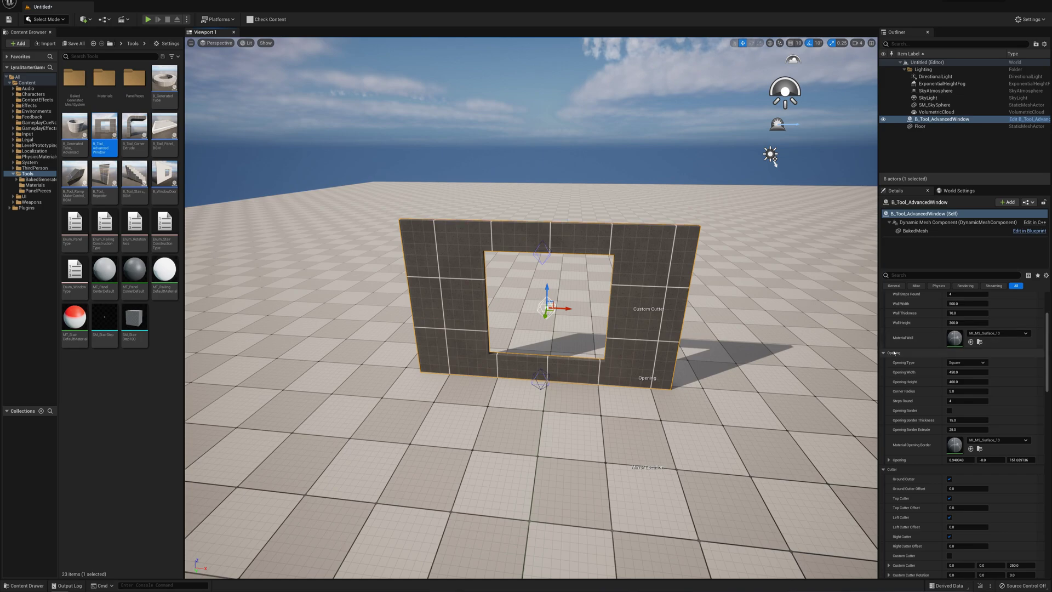
Resize the wall to a width of 800, a thickness of 50 and a height of 500
scroll(951, 307, "up", 3)
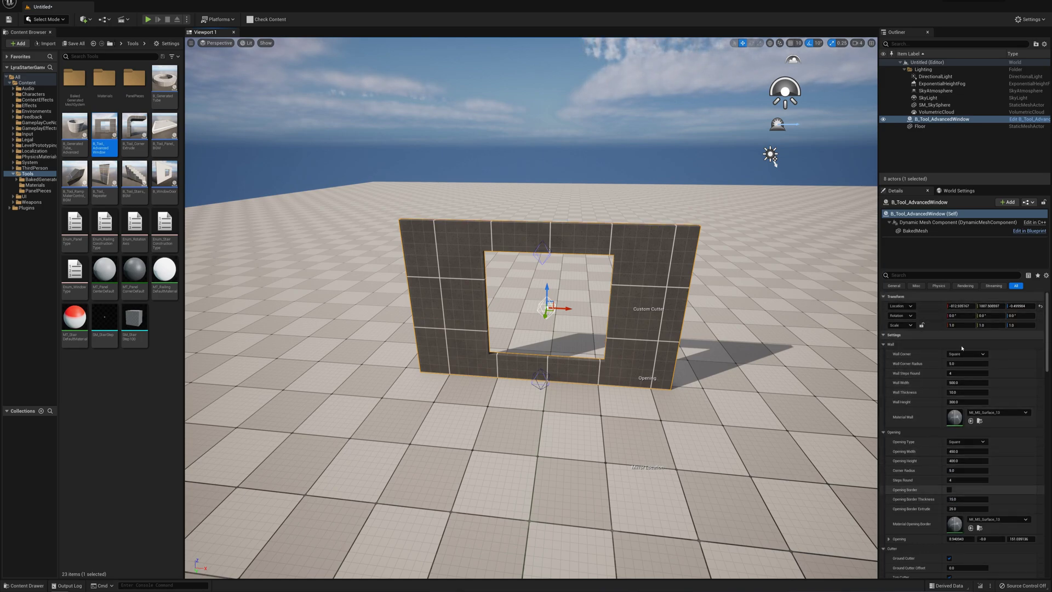
left_click(666, 258)
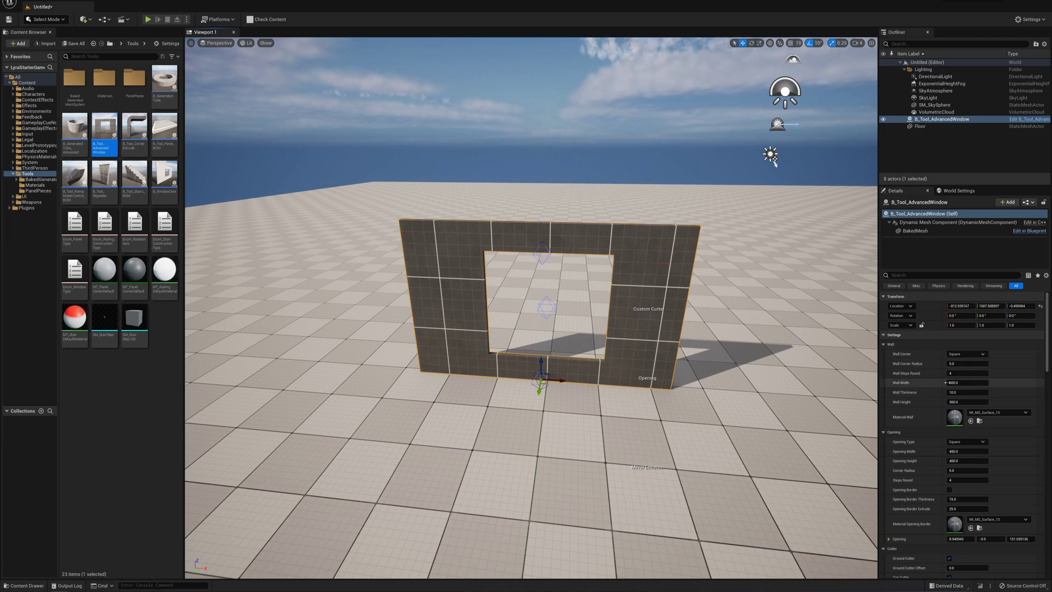
left_click(976, 382)
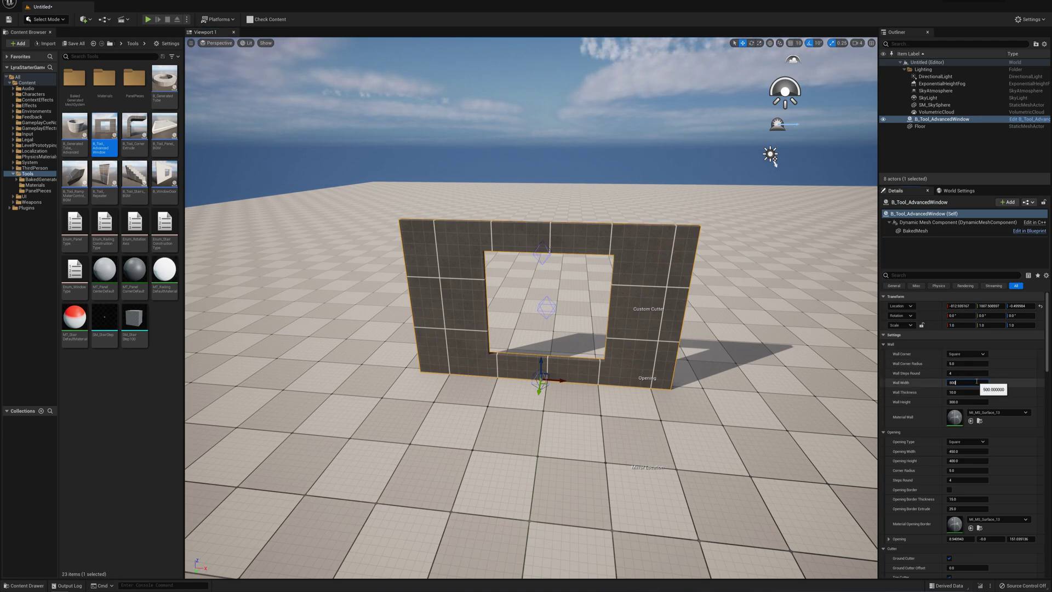
key("Return")
left_click(970, 391)
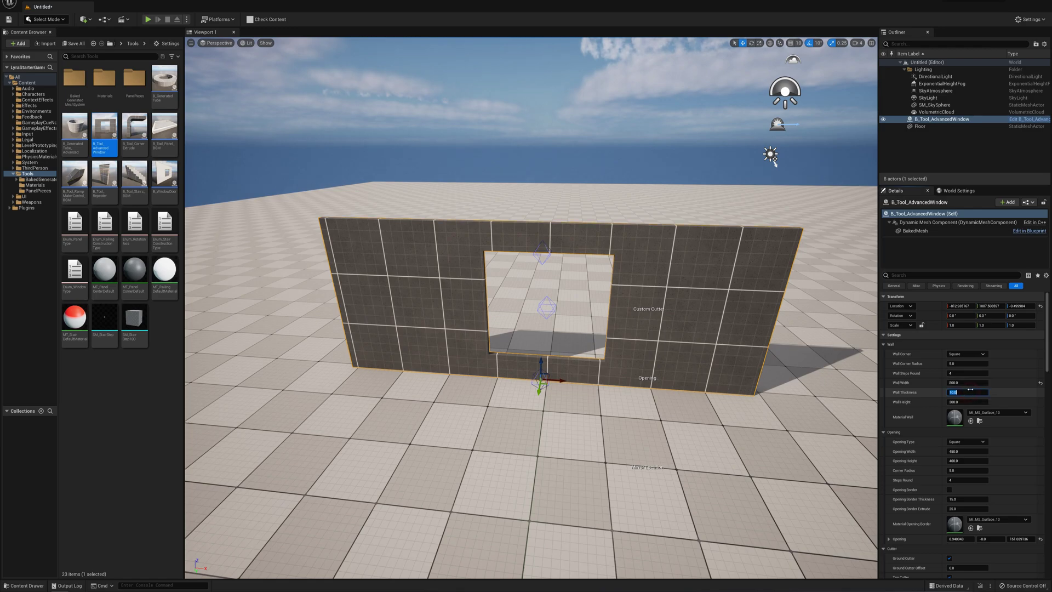
type("50")
key("Return")
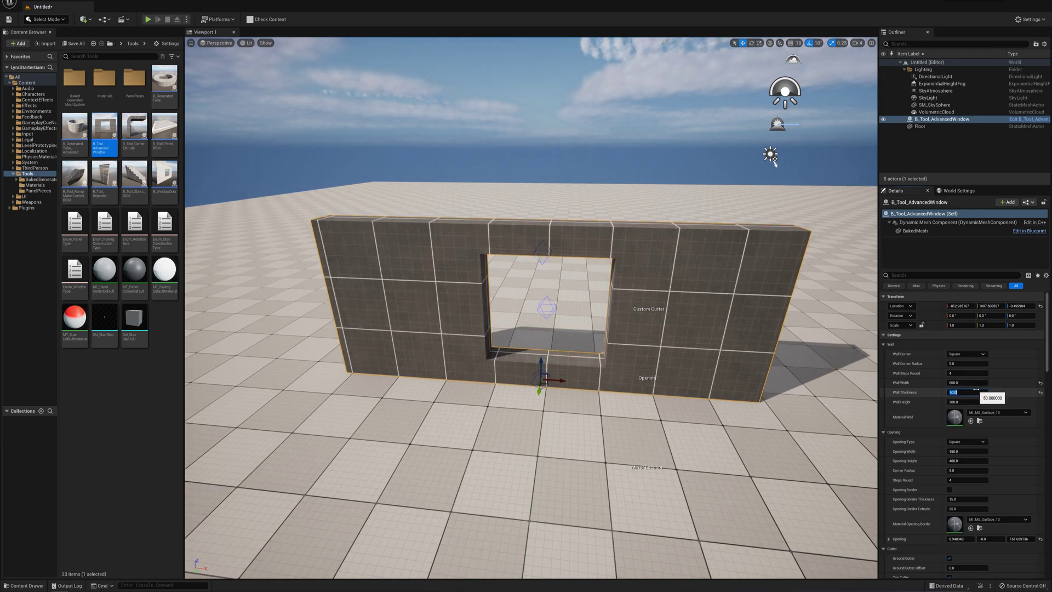
left_click(975, 401)
type("500")
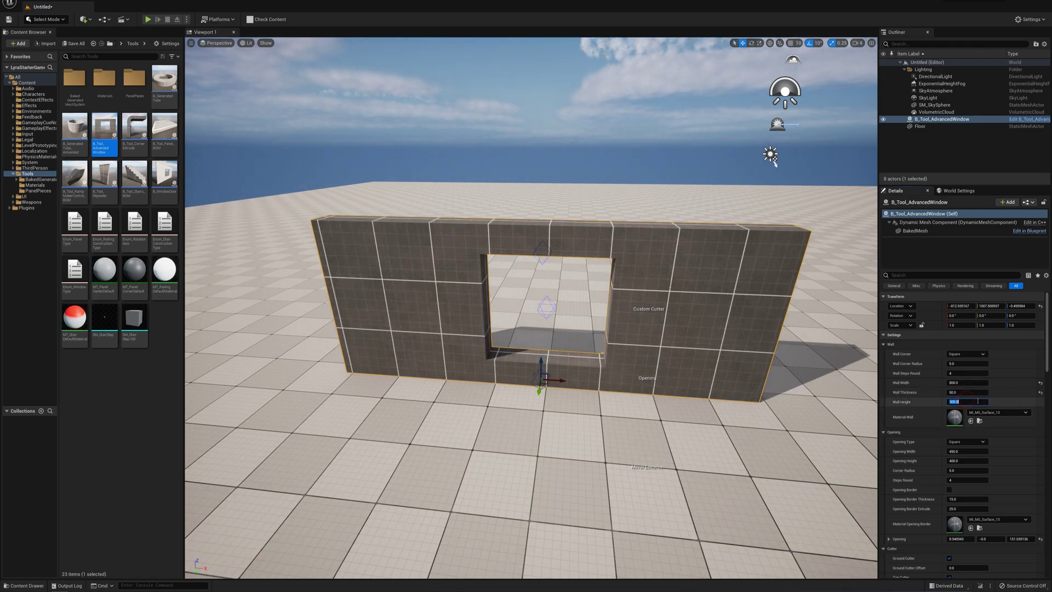
key("Return")
key("s")
right_click_drag(690, 350, 695, 334)
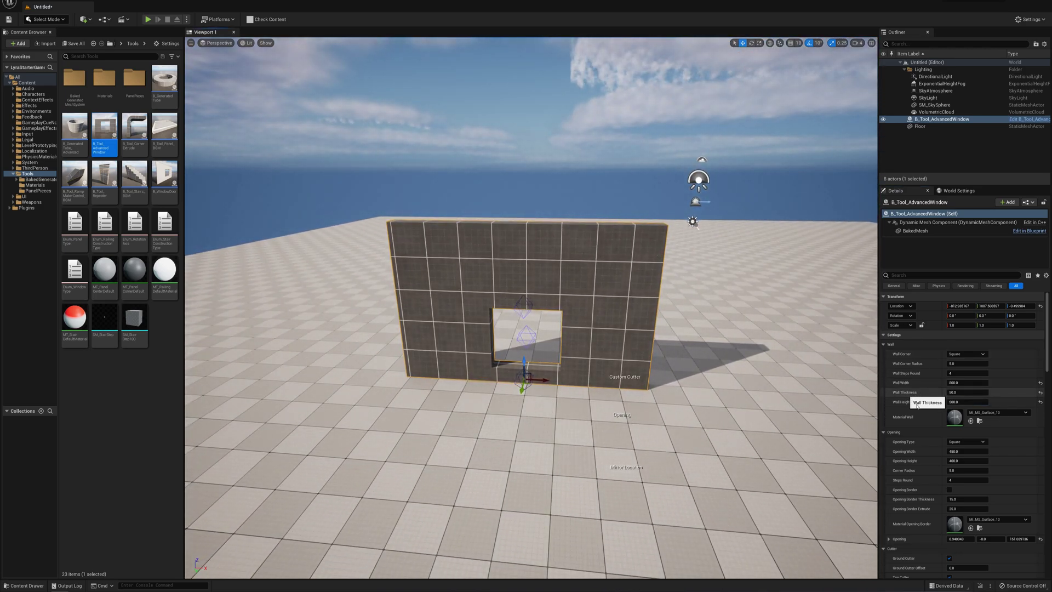
Raise the window opening to about mid-height of the wall, at a height of about 241
scroll(926, 394, "down", 2)
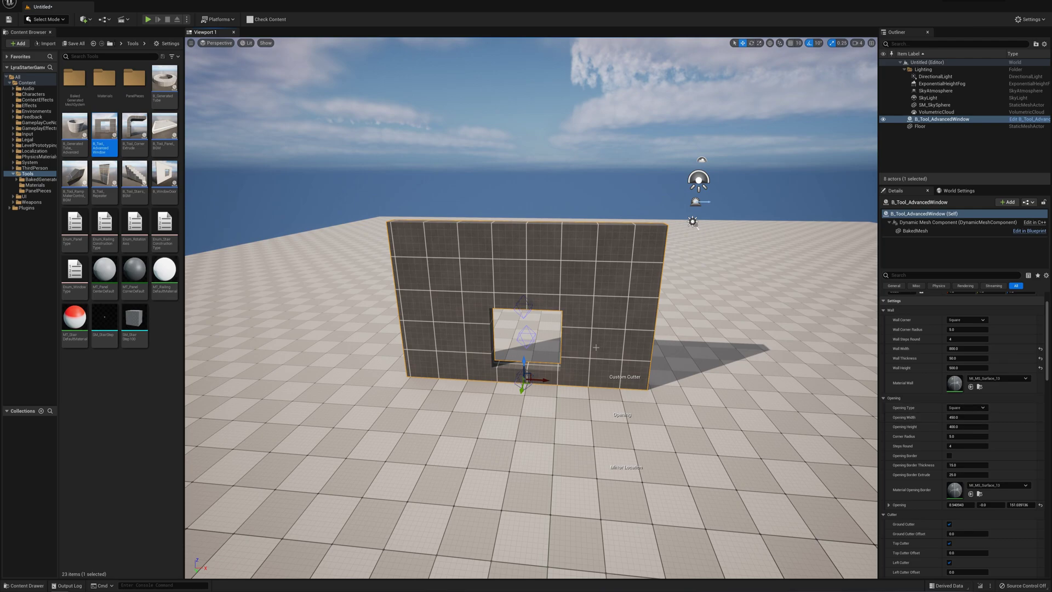
left_click(530, 336)
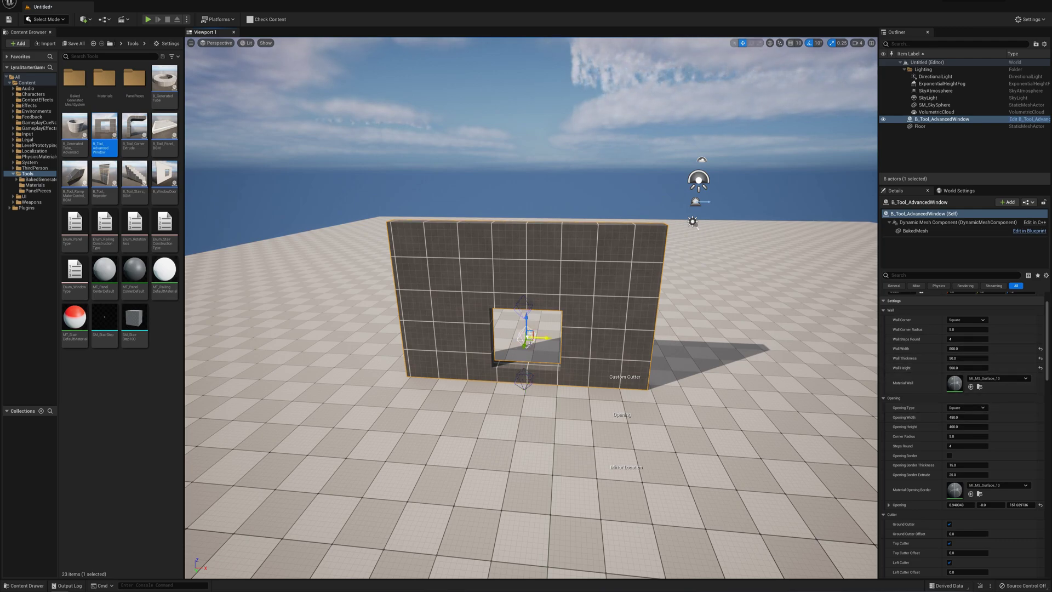
left_click_drag(526, 318, 527, 286)
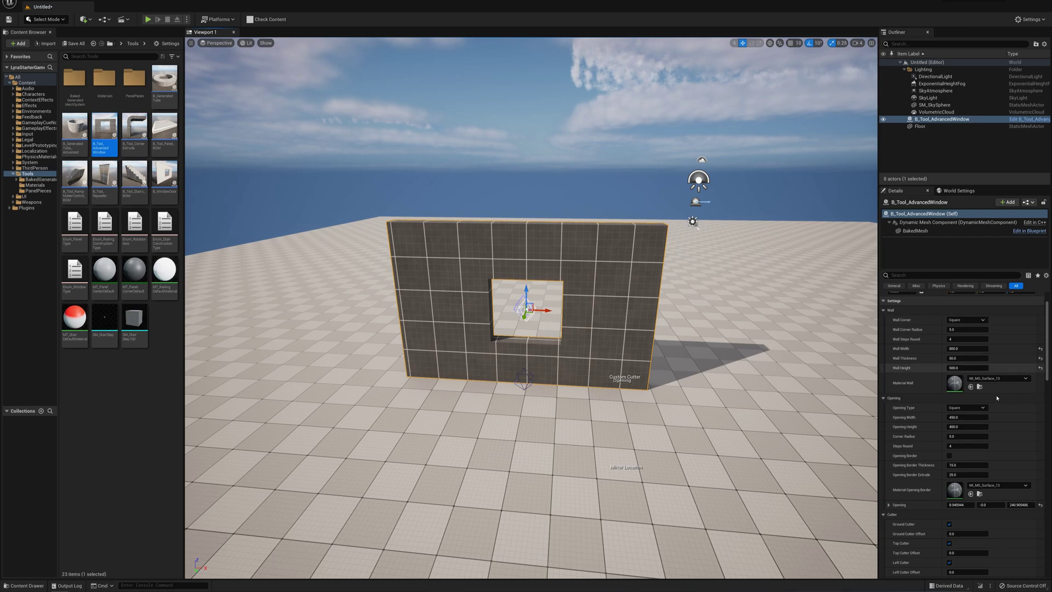
Change the opening type to Round and set its corner radius to 150
left_click(963, 408)
left_click(959, 423)
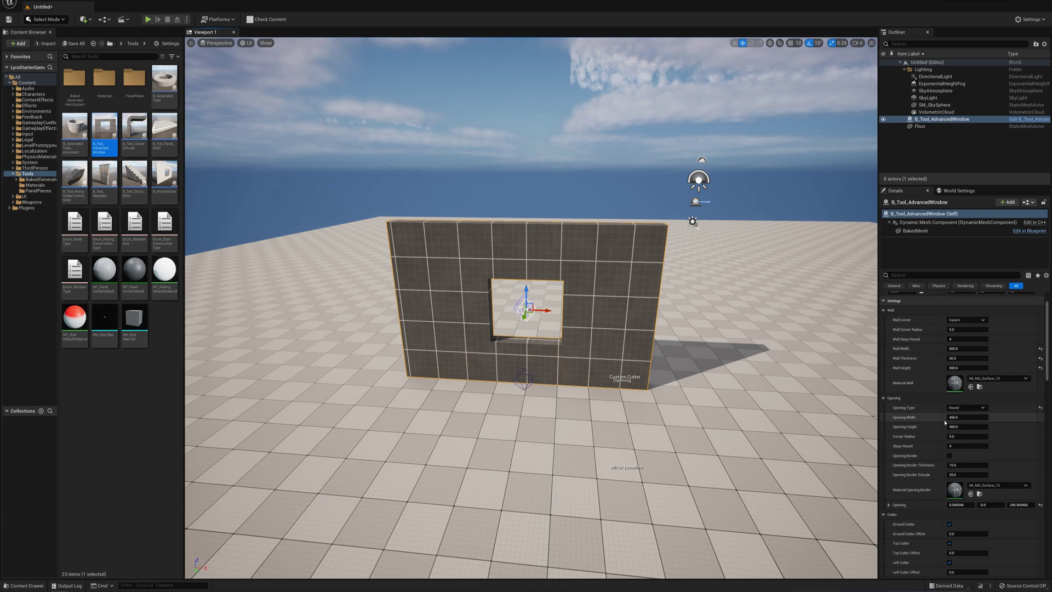
left_click(969, 436)
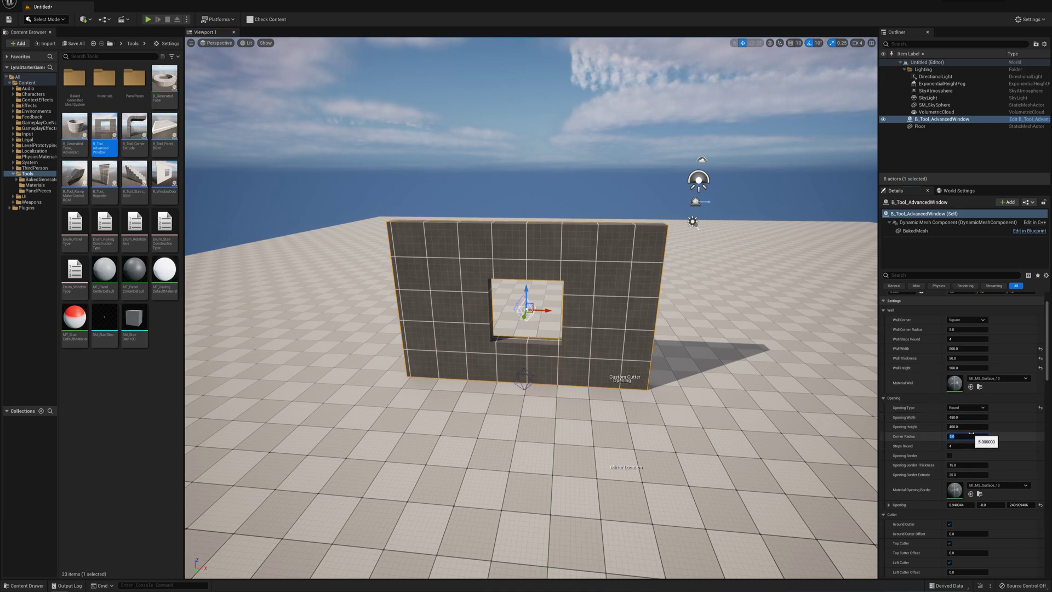
type("150")
key("Return")
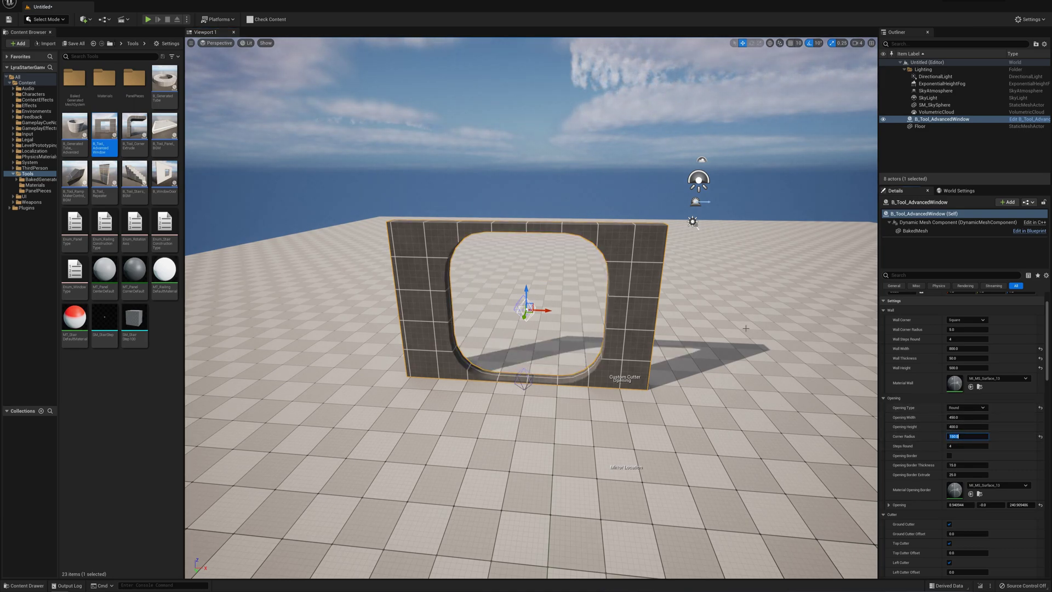
Nudge the opening slightly upward and set both its opening width and opening height to 0
mouse_move(526, 295)
left_mouse_down()
mouse_move(531, 338)
mouse_move(533, 289)
left_mouse_up()
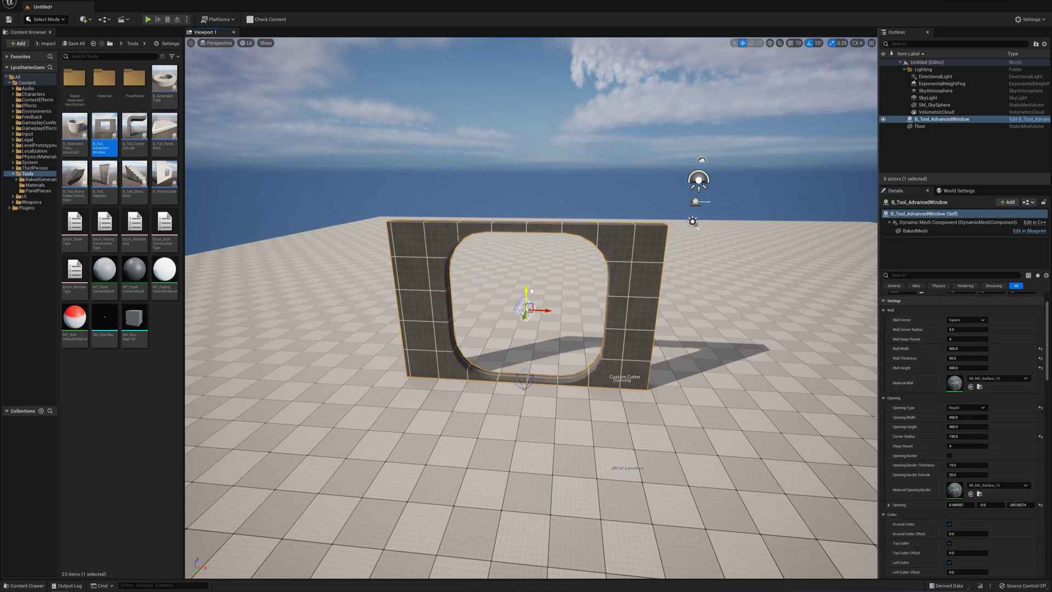
left_click(968, 417)
type("0")
key("Tab")
type("0")
key("Tab")
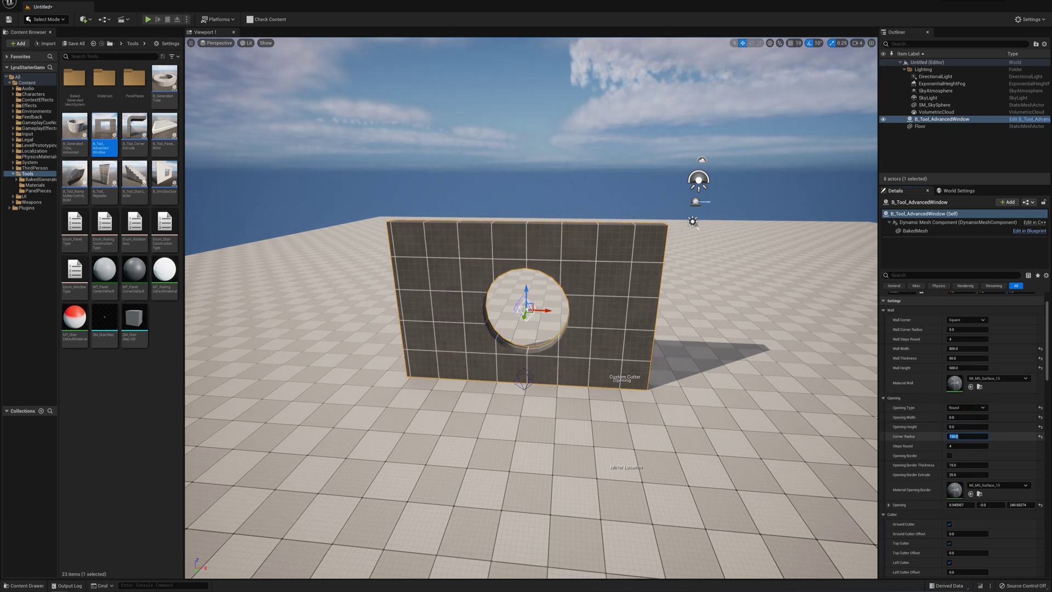
Set the opening's corner radius to 75 and its width to 1000 to make a long slot
left_click(968, 437)
left_click_drag(968, 437, 926, 439)
type("7")
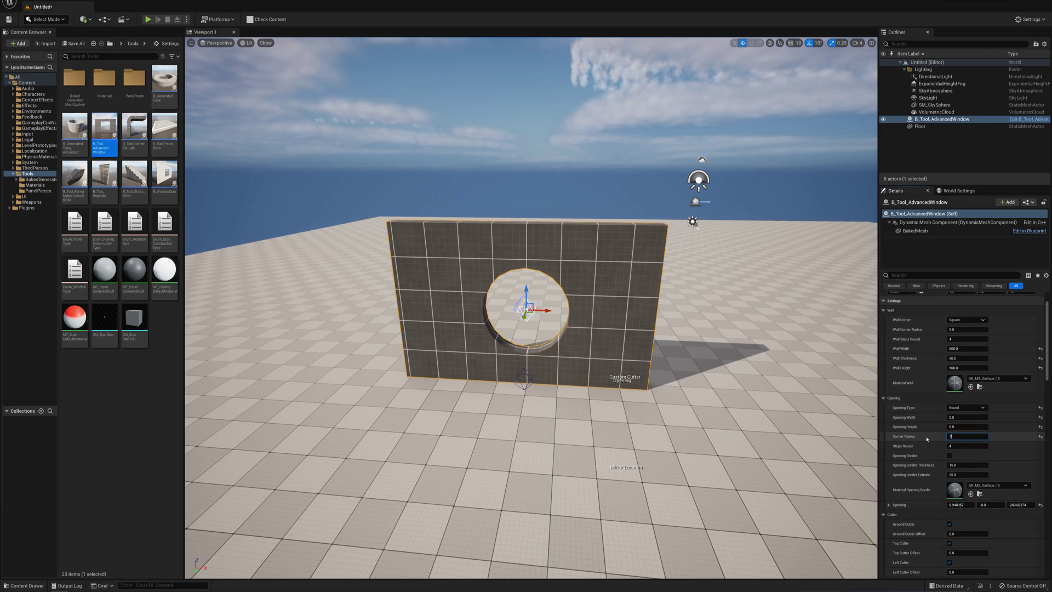
type("5")
key("Return")
left_click(966, 417)
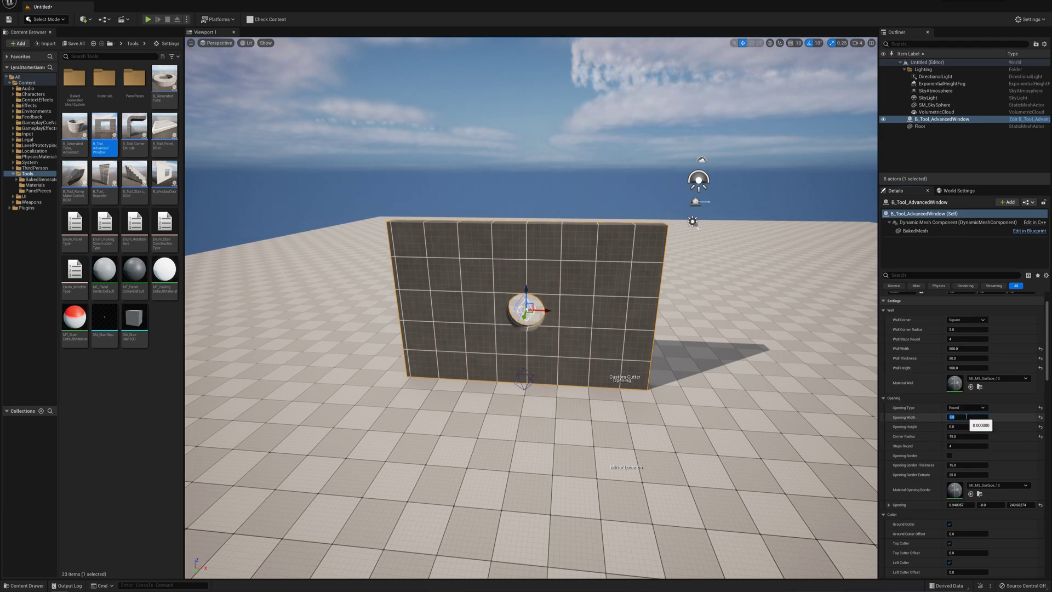
type("1000")
key("Return")
key("f")
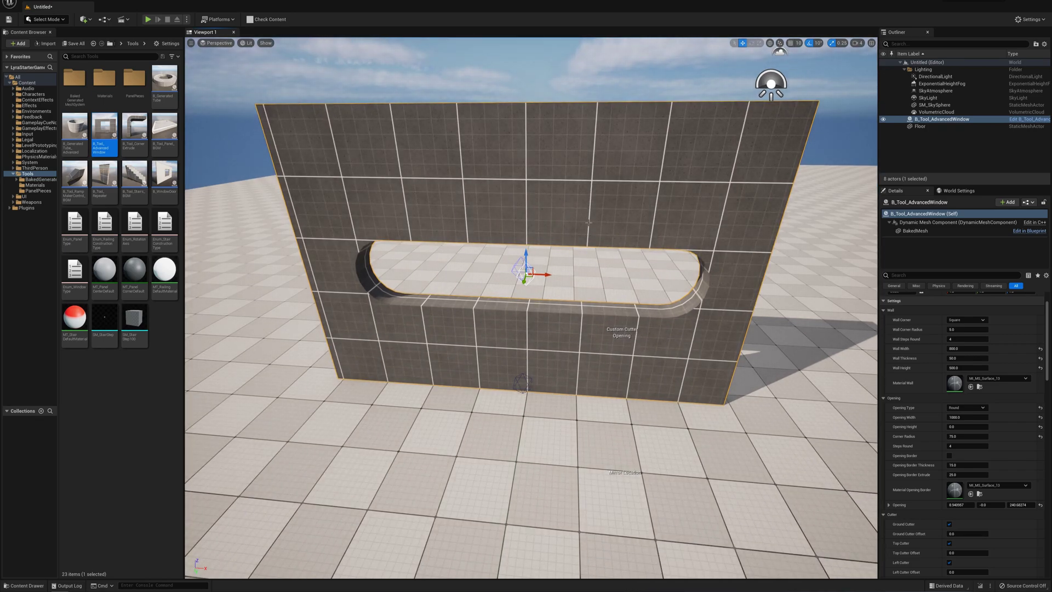
Enable the opening border and try thicknesses of 50 and 5 before settling on 15
scroll(965, 421, "down", 1)
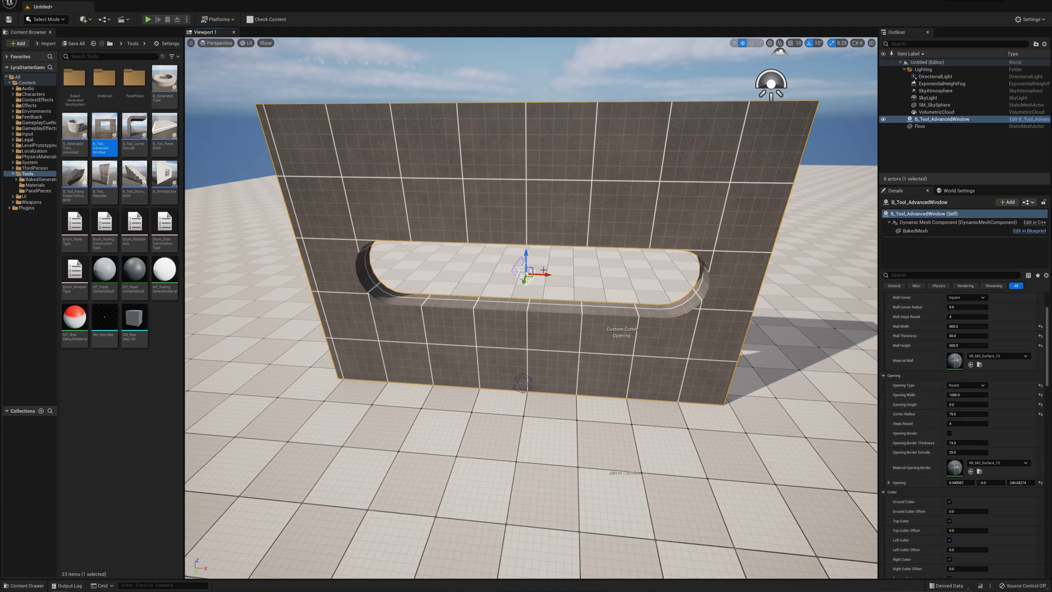
left_click(949, 433)
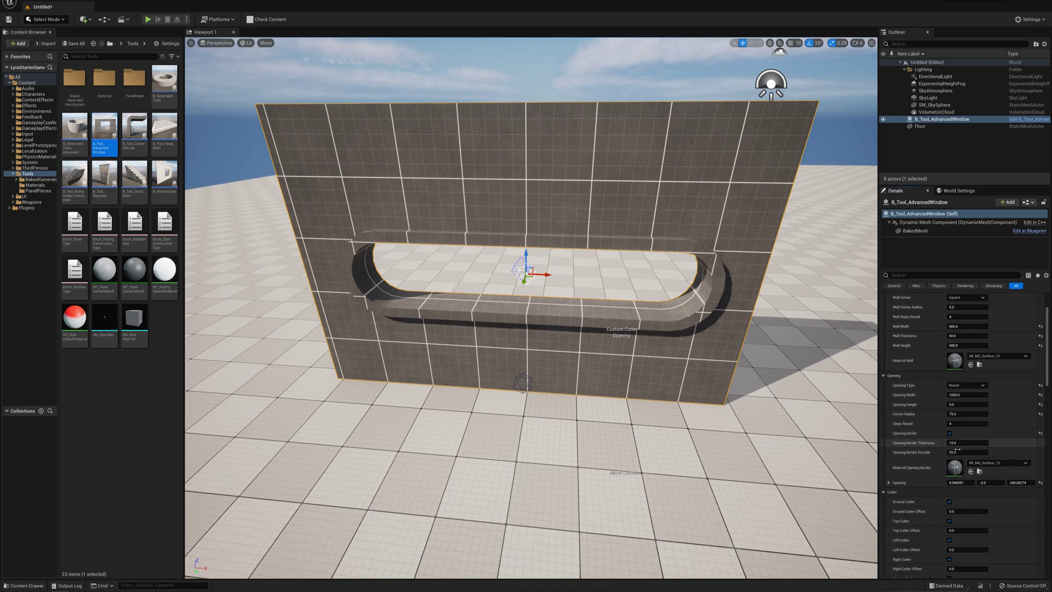
left_click(962, 443)
type("50")
key("Return")
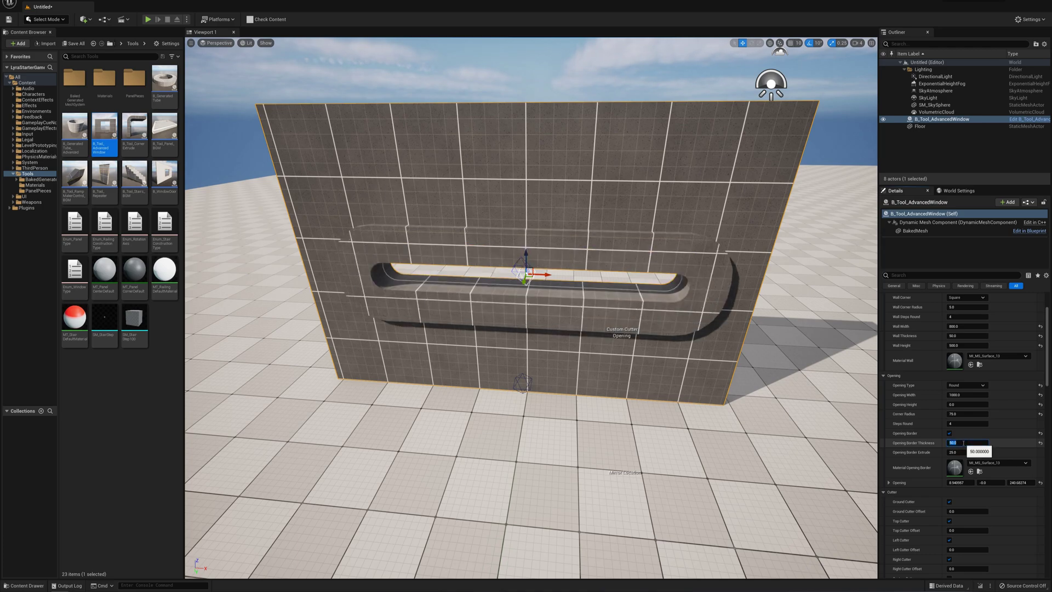
type("5")
key("Return")
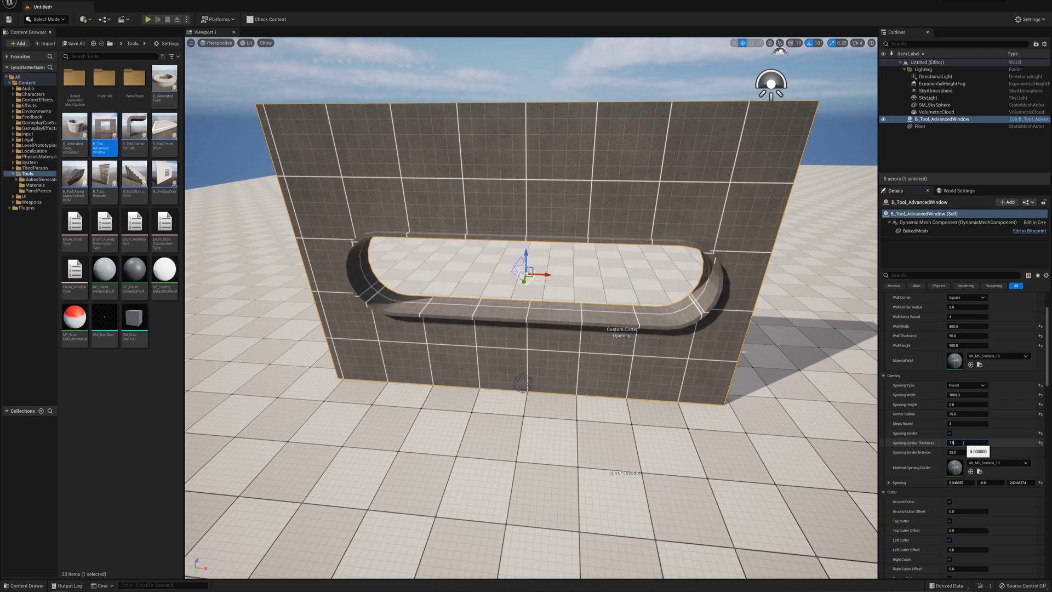
type("15")
key("Return")
key("Tab")
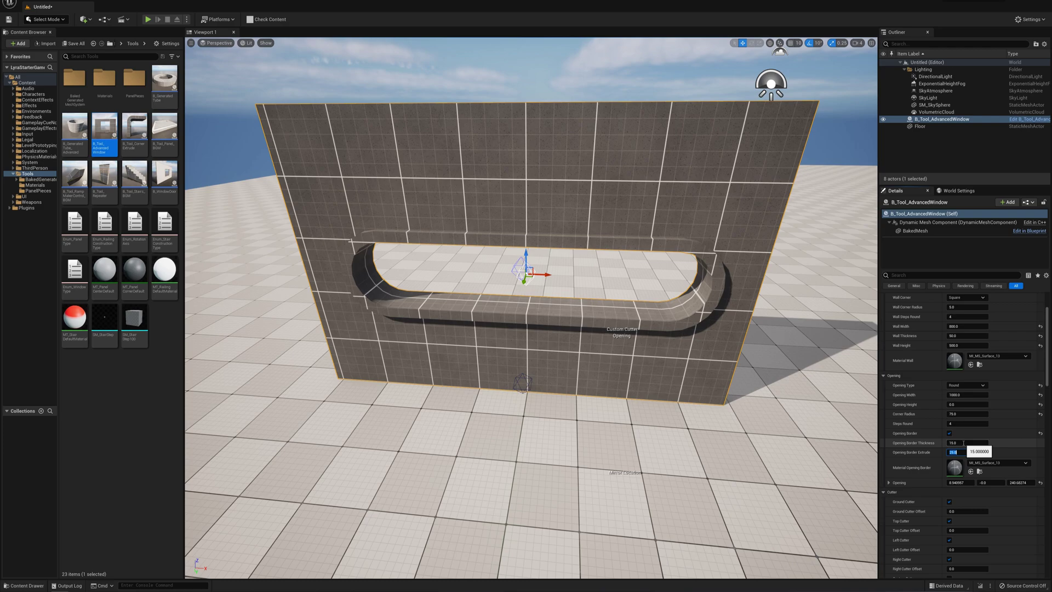
Try Opening Border Extrude values of 5, 400 and 15, and restore the original extrude value
type("5")
key("Return")
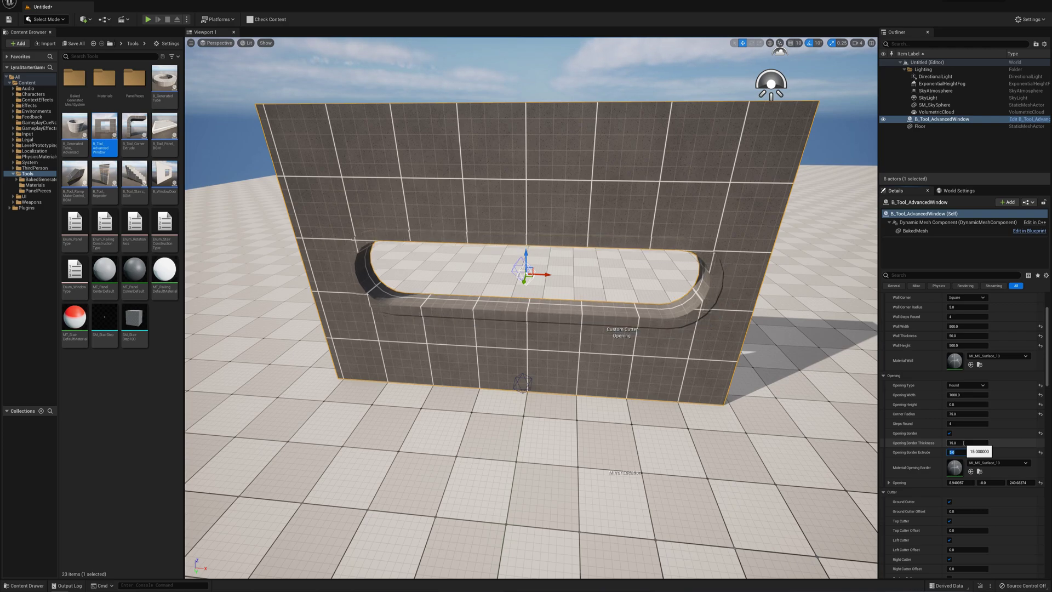
type("400")
key("Return")
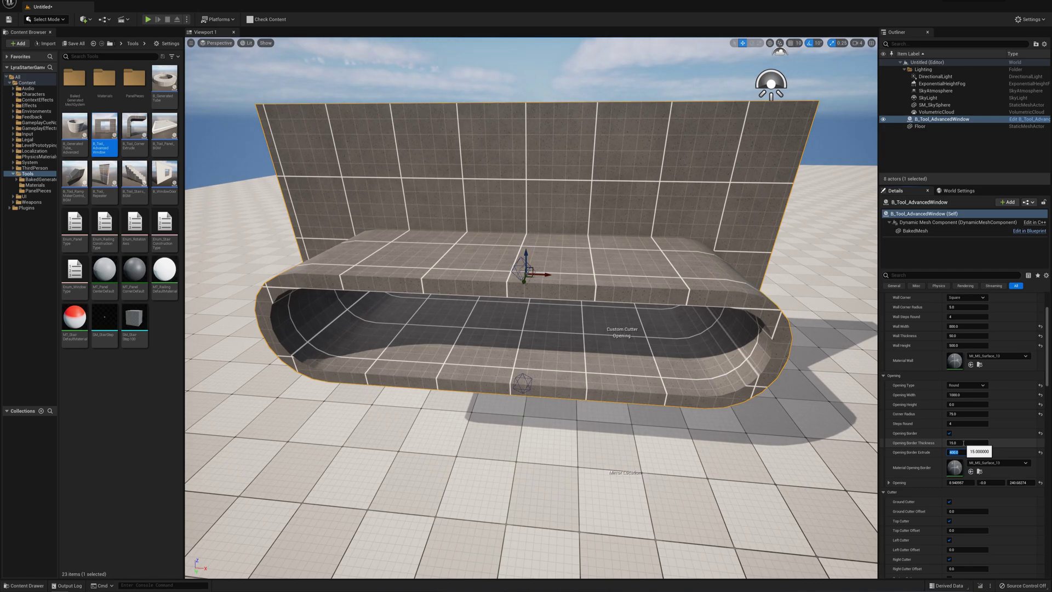
type("15")
key("Return")
type("25")
key("Return")
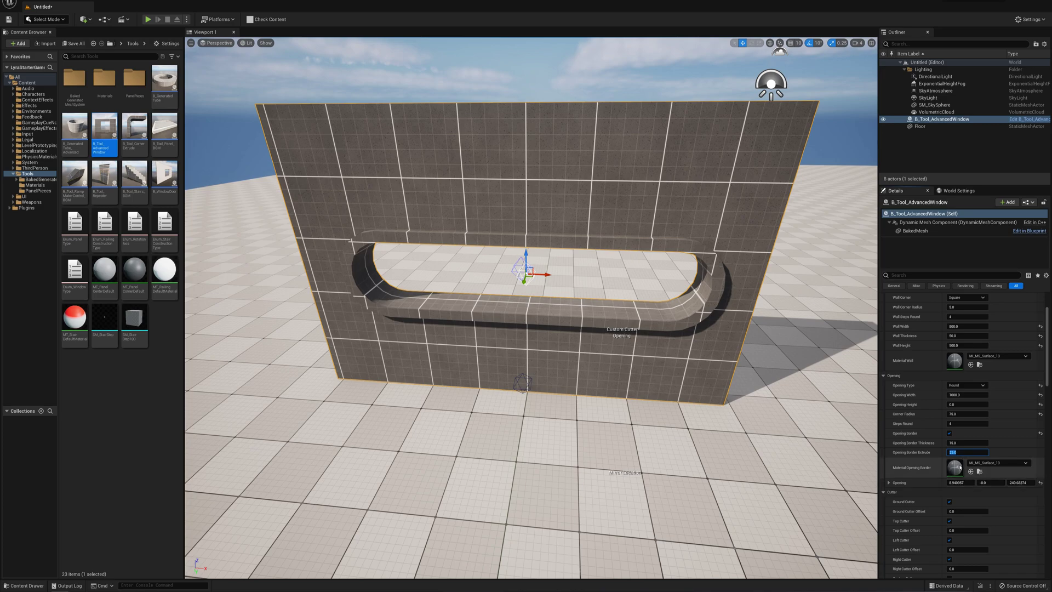
Assign the material MI_MS_Surface_6 to the opening border
left_click(987, 463)
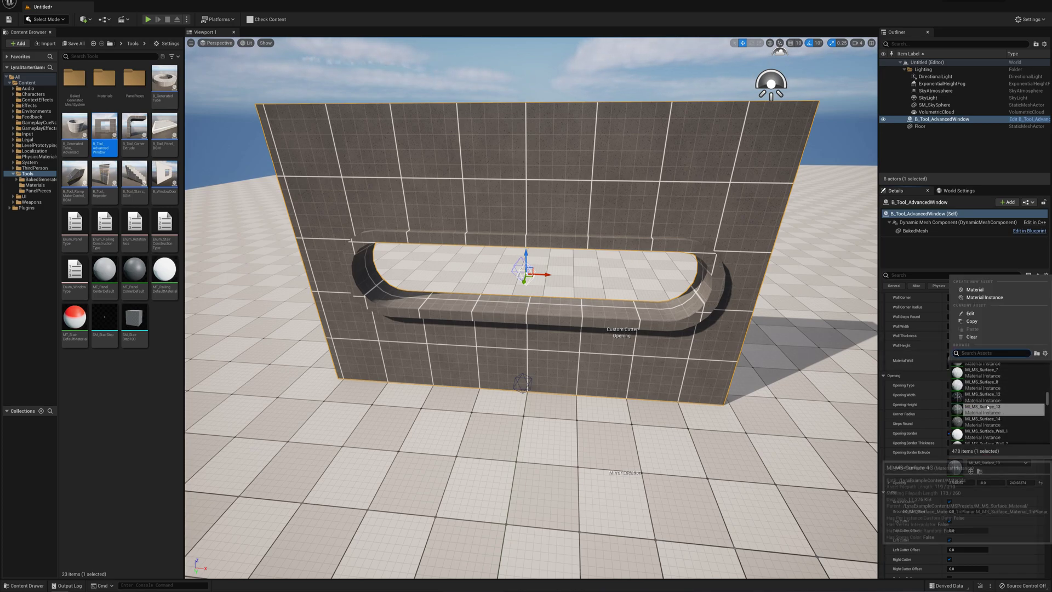
scroll(985, 405, "down", 3)
scroll(986, 405, "up", 5)
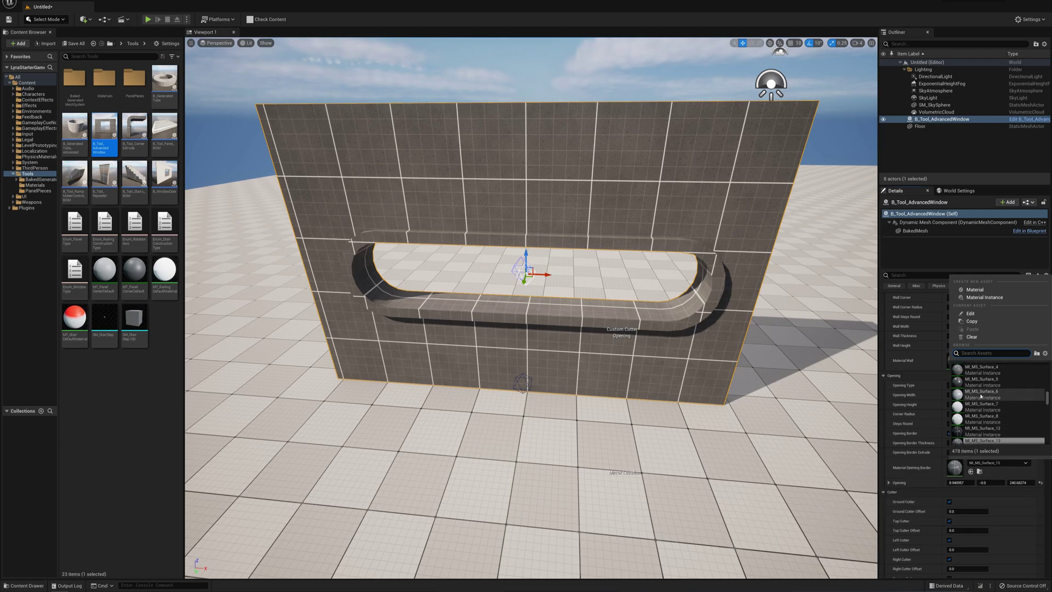
left_click(973, 394)
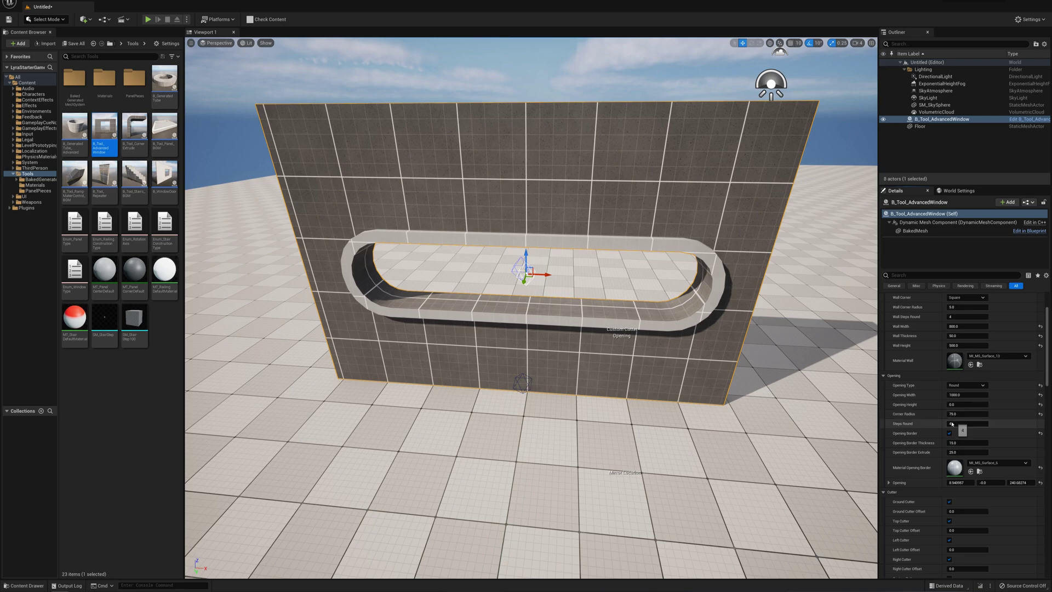
Enable the custom cutter and raise it just above the wall's upper edge, to a height of about 524
scroll(912, 394, "down", 4)
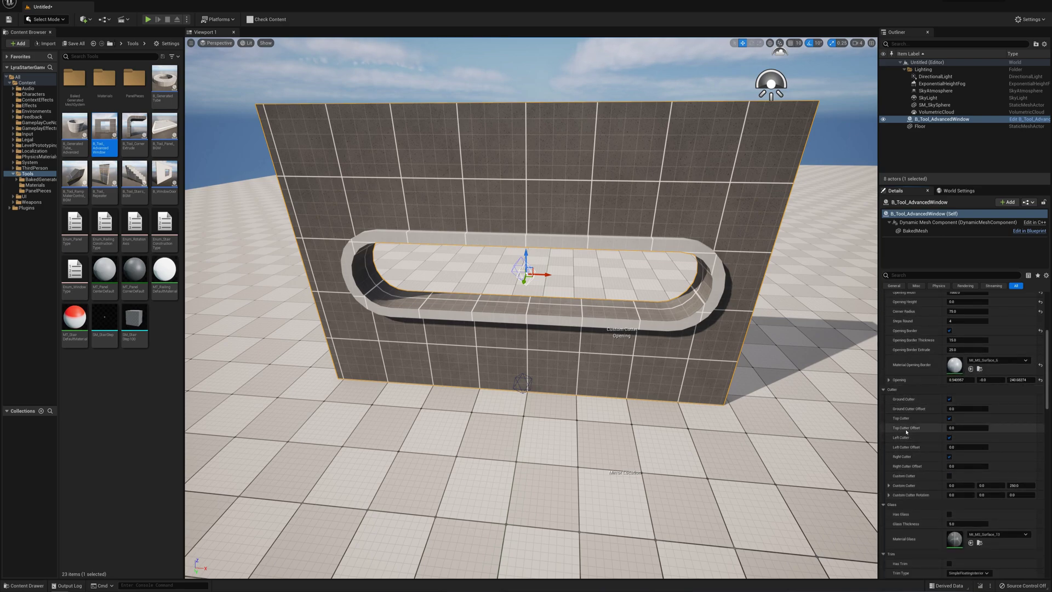
left_click(949, 476)
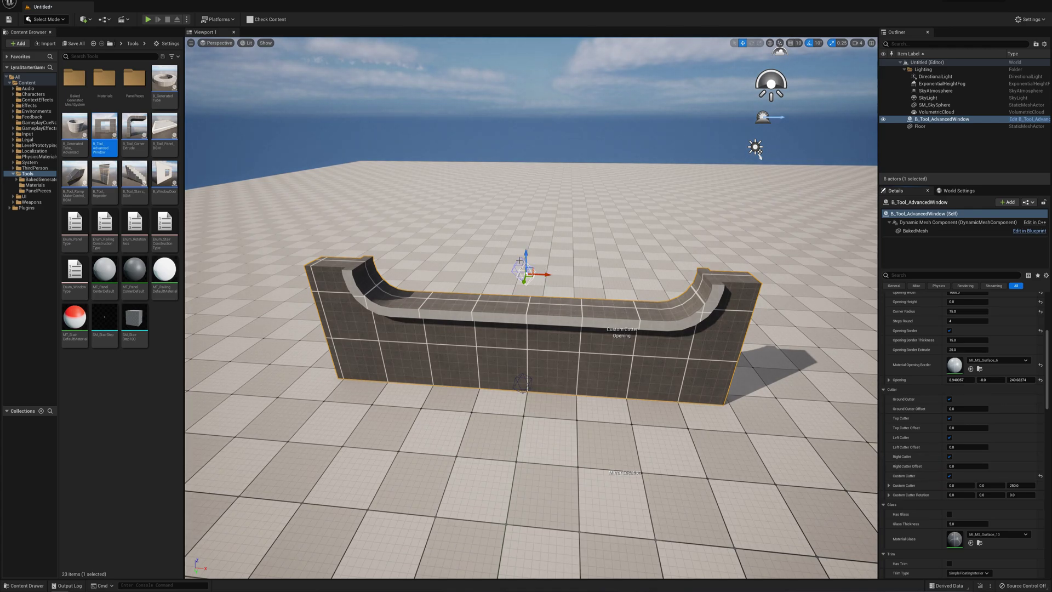
left_click_drag(521, 251, 525, 63)
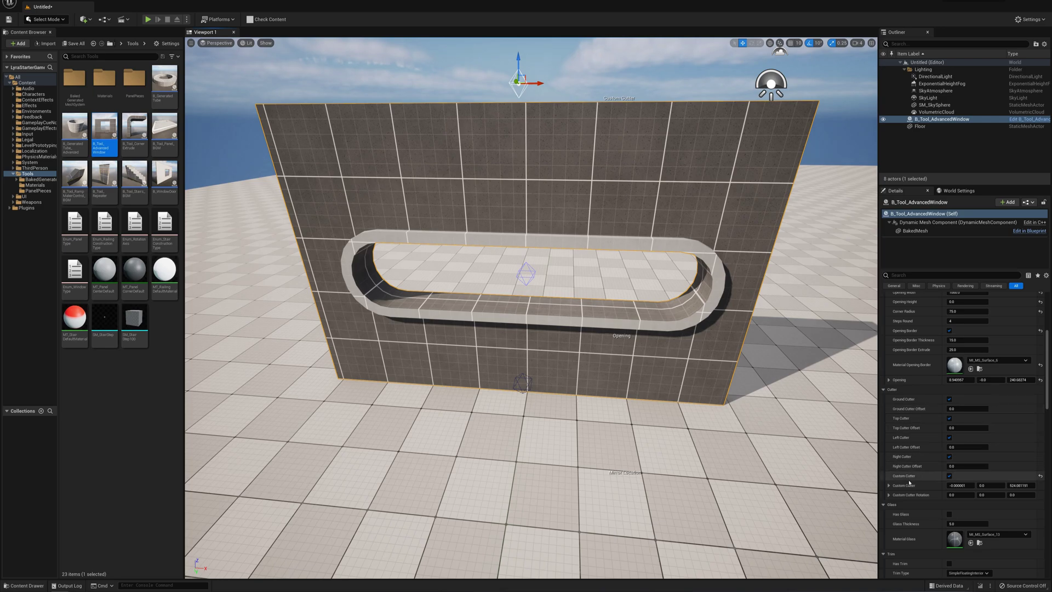
Disable the custom cutter and enable glass for the window opening
left_click(950, 475)
scroll(931, 460, "down", 3)
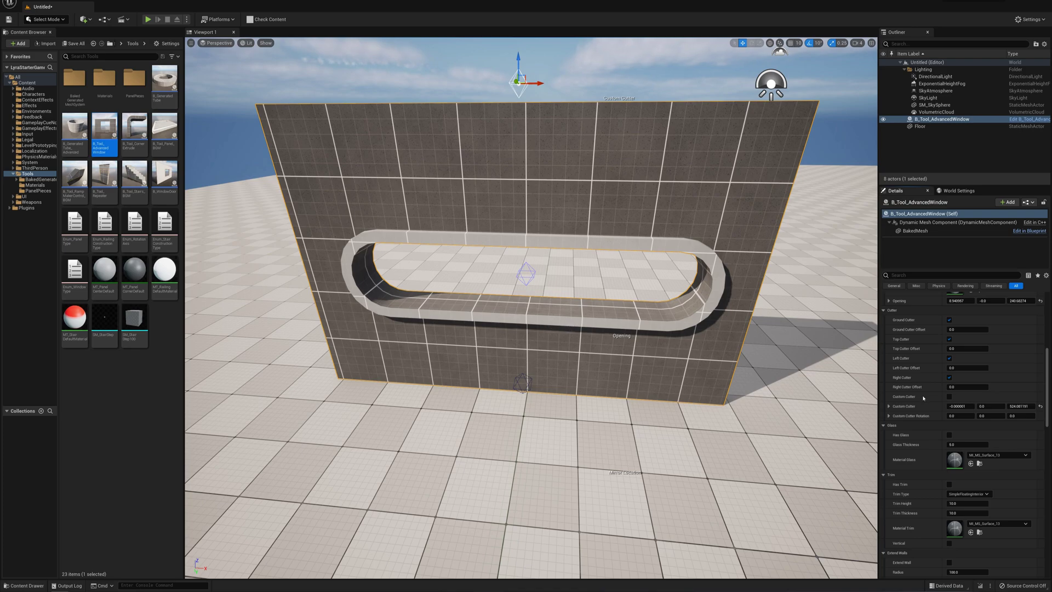
left_click(948, 434)
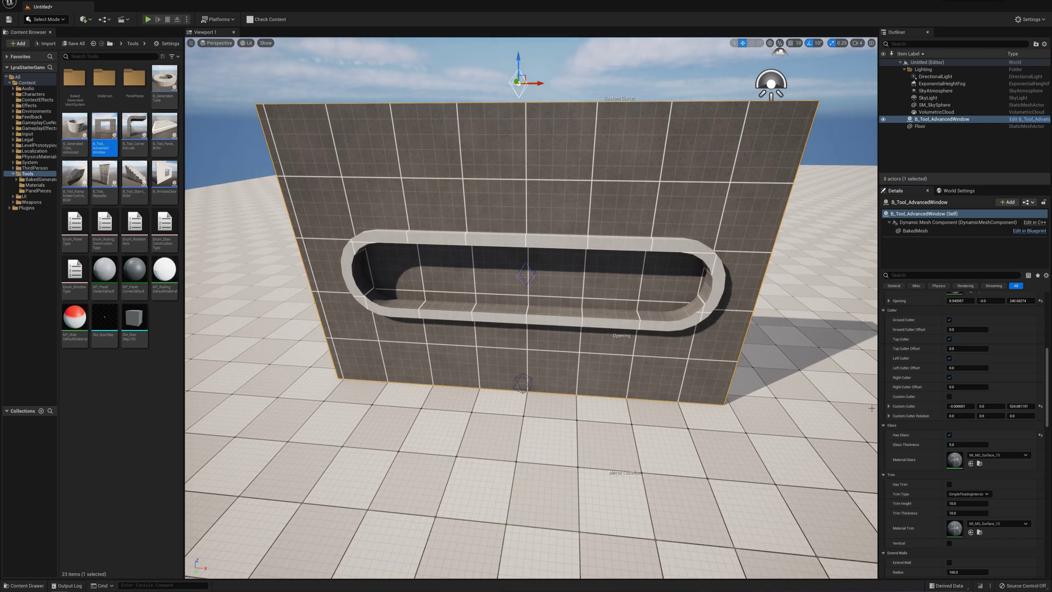
Search the glass material options for "glass" and assign a transparent glass material to the window glass
left_click(995, 456)
type("gl")
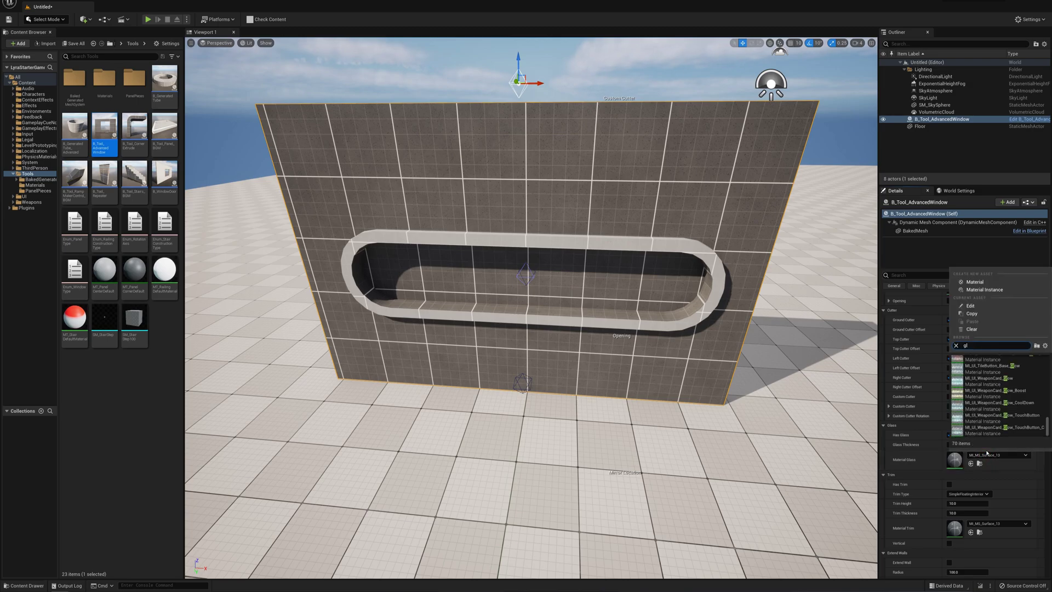
type("ass")
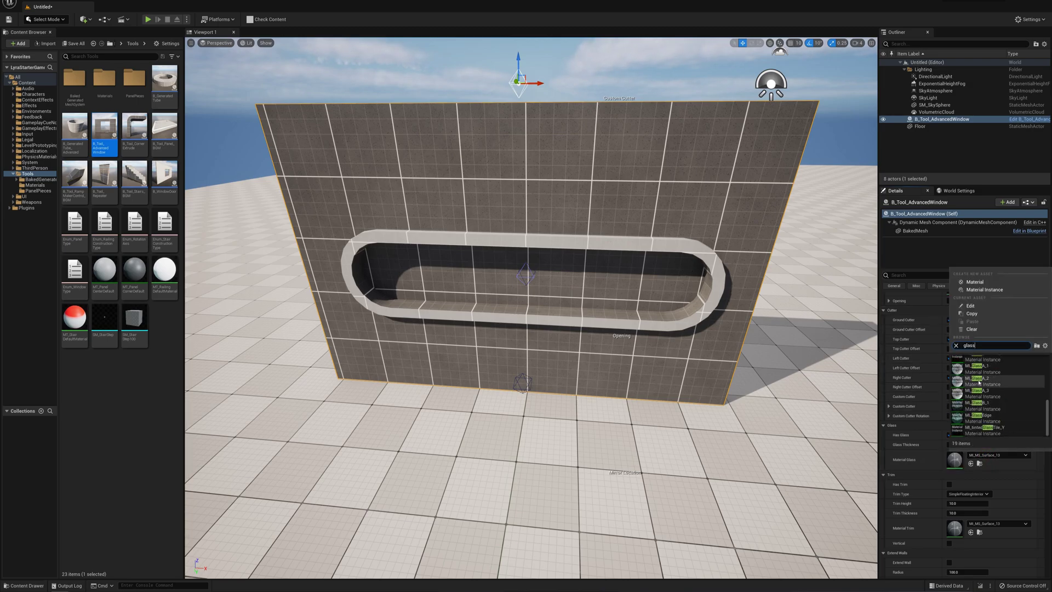
left_click(977, 367)
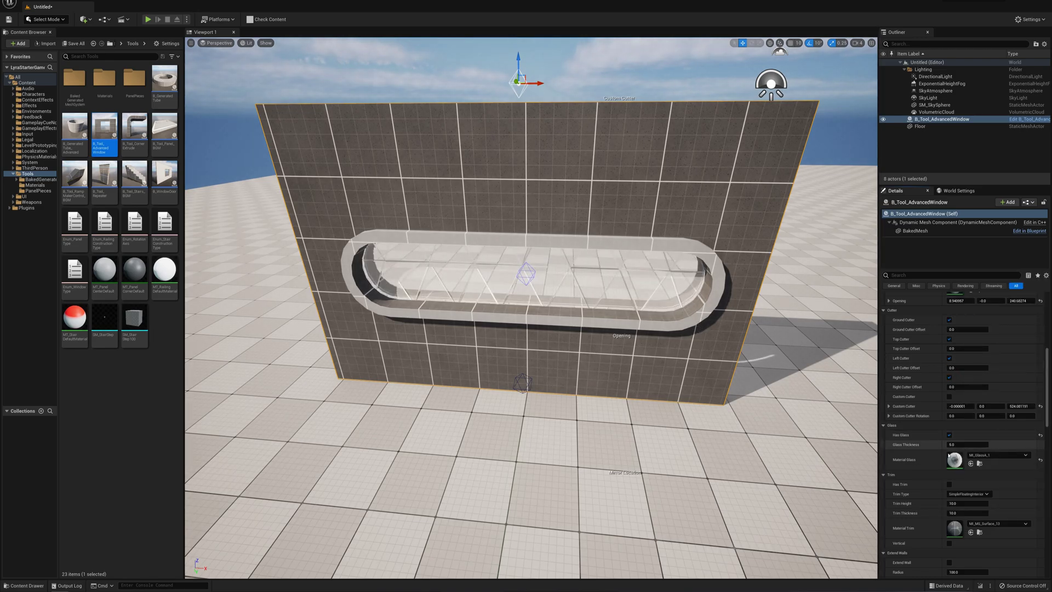
Try glass thicknesses of 2 and 15, and set the thickness back to 5
left_click(969, 444)
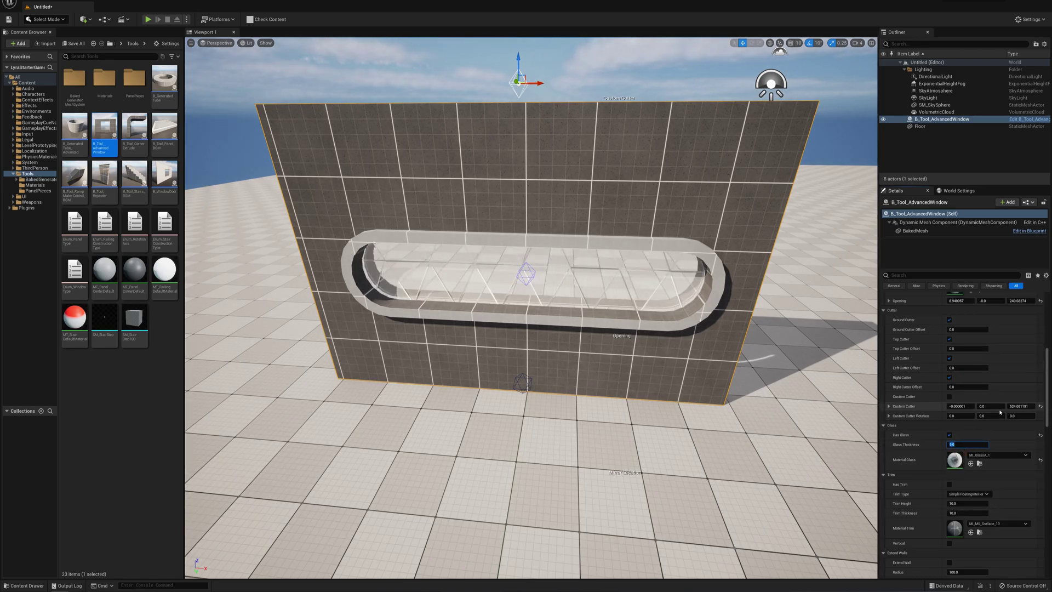
type("2")
key("Return")
type("15")
key("Return")
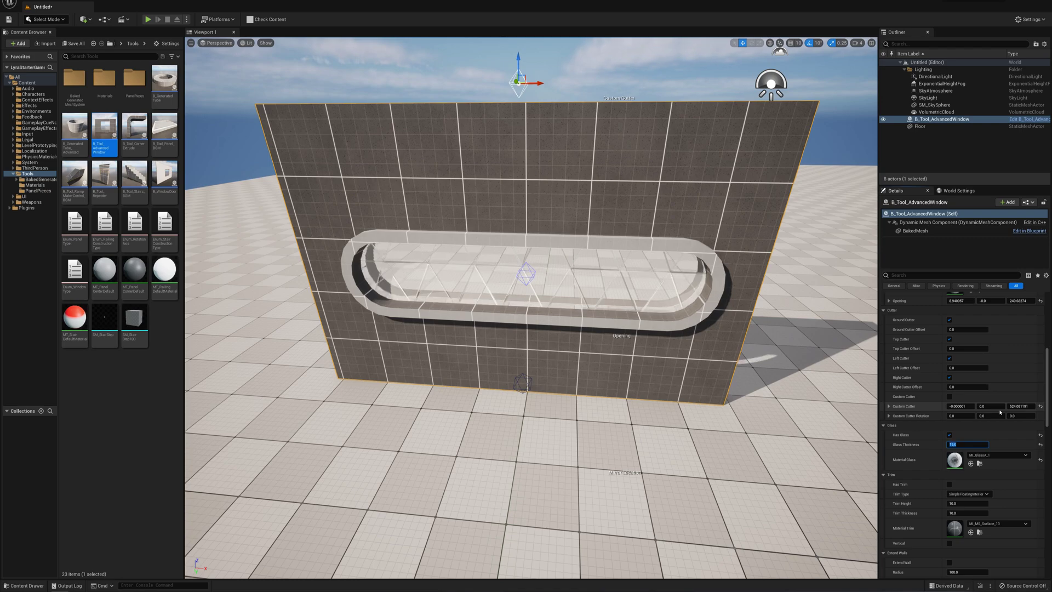
type("5")
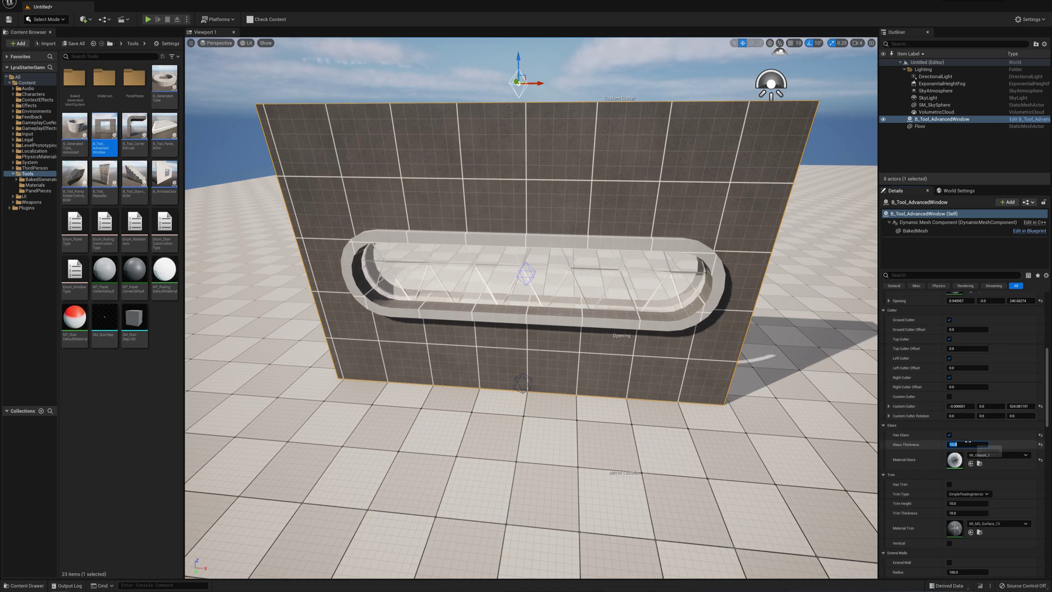
key("Return")
Enable the wall trim and assign the material MI_MS_Red_1 to it
scroll(950, 422, "down", 3)
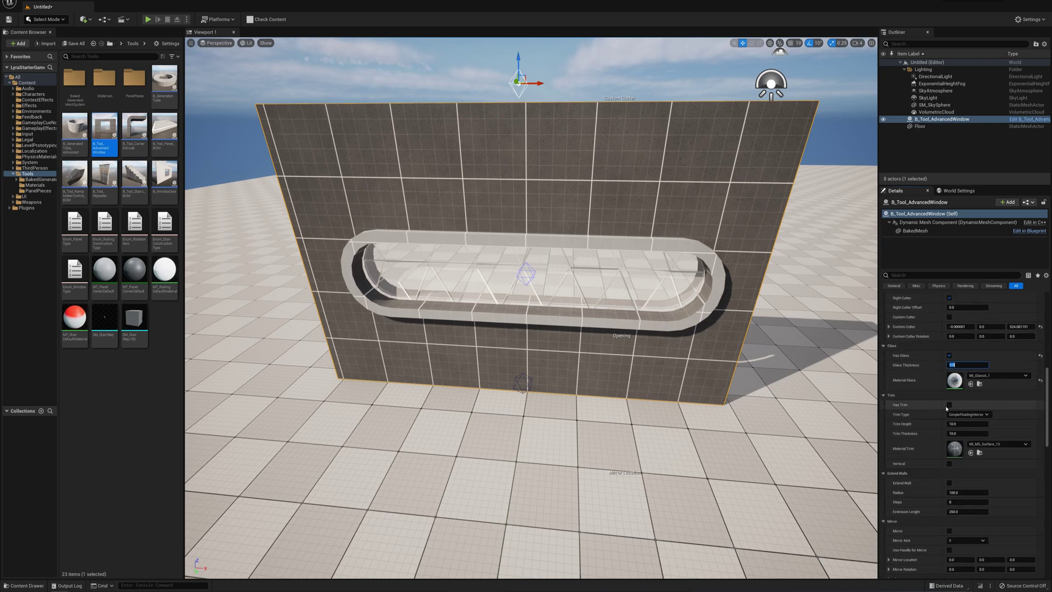
left_click(949, 405)
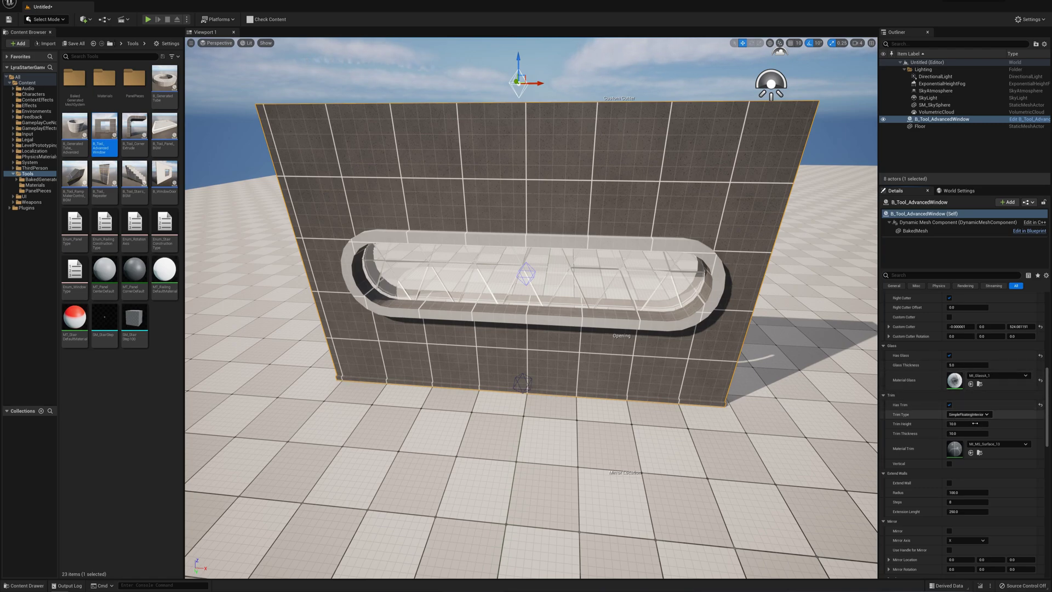
left_click(978, 445)
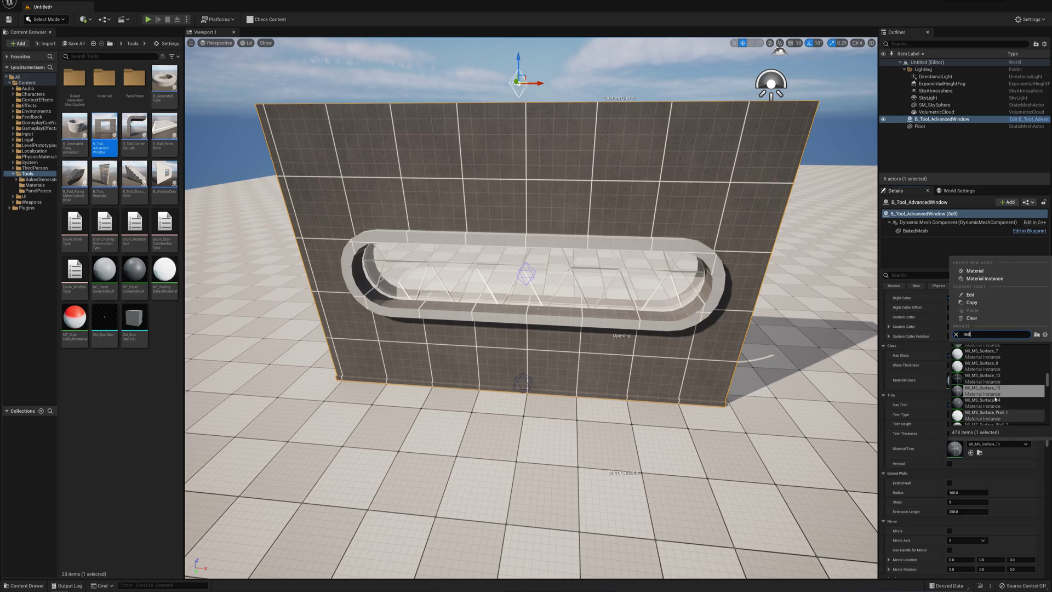
type("red")
scroll(980, 368, "up", 2)
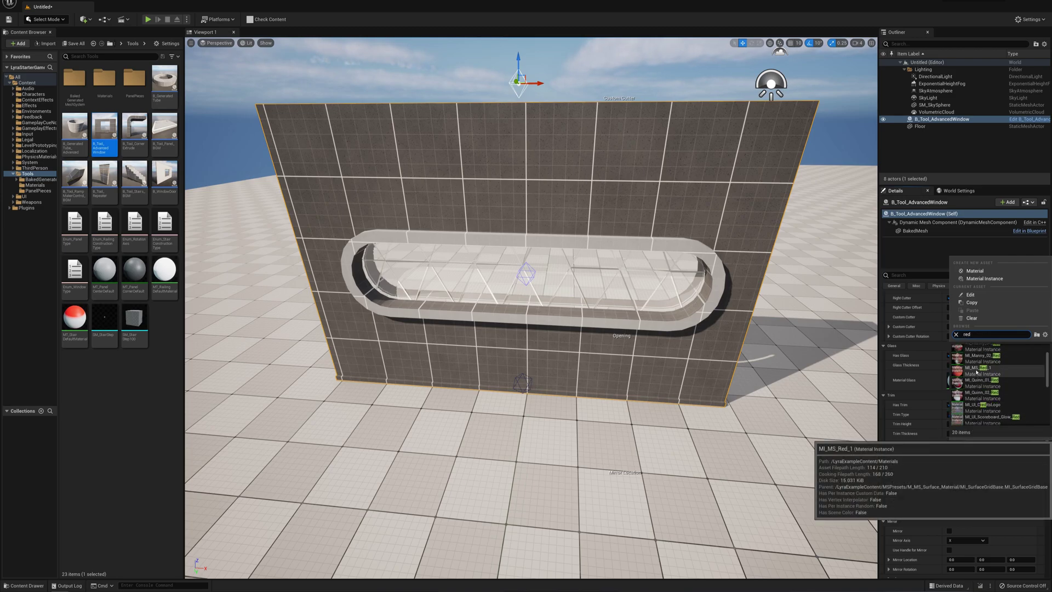
left_click(980, 368)
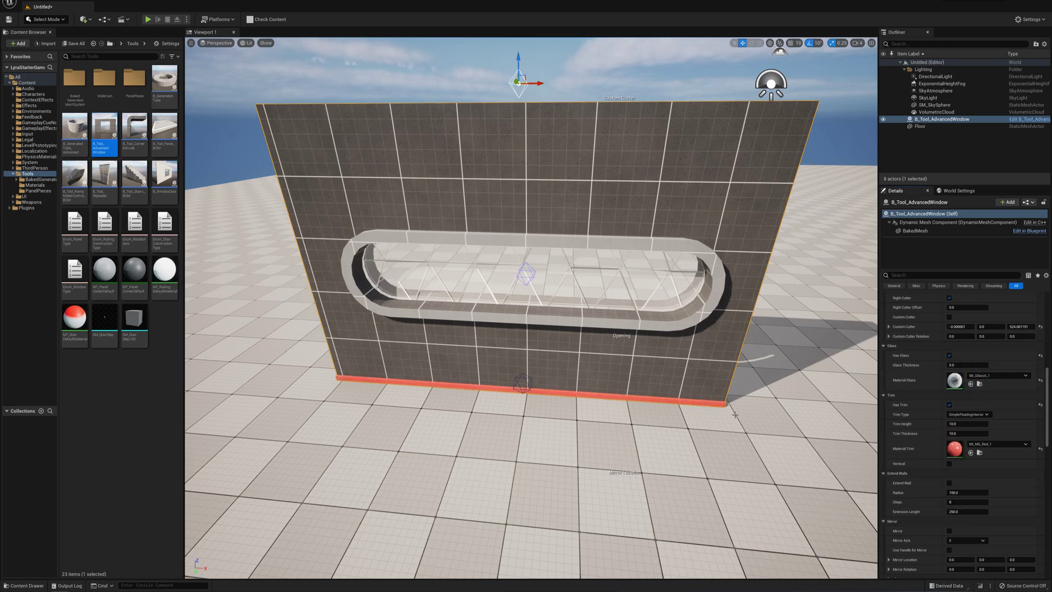
Try trim heights of 50 and 150 before settling on 25
left_click(970, 422)
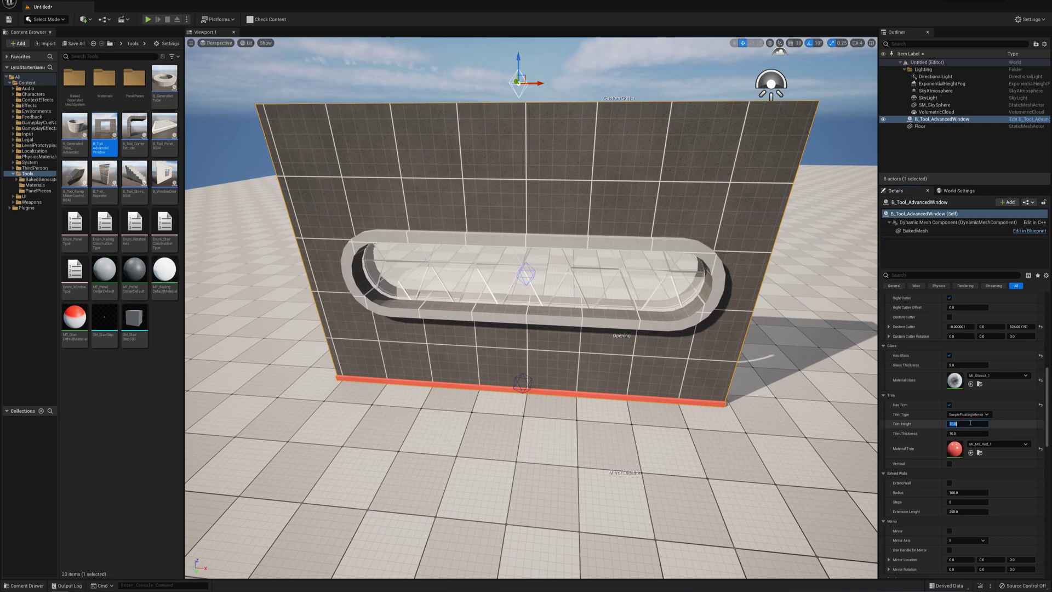
type("50")
key("Return")
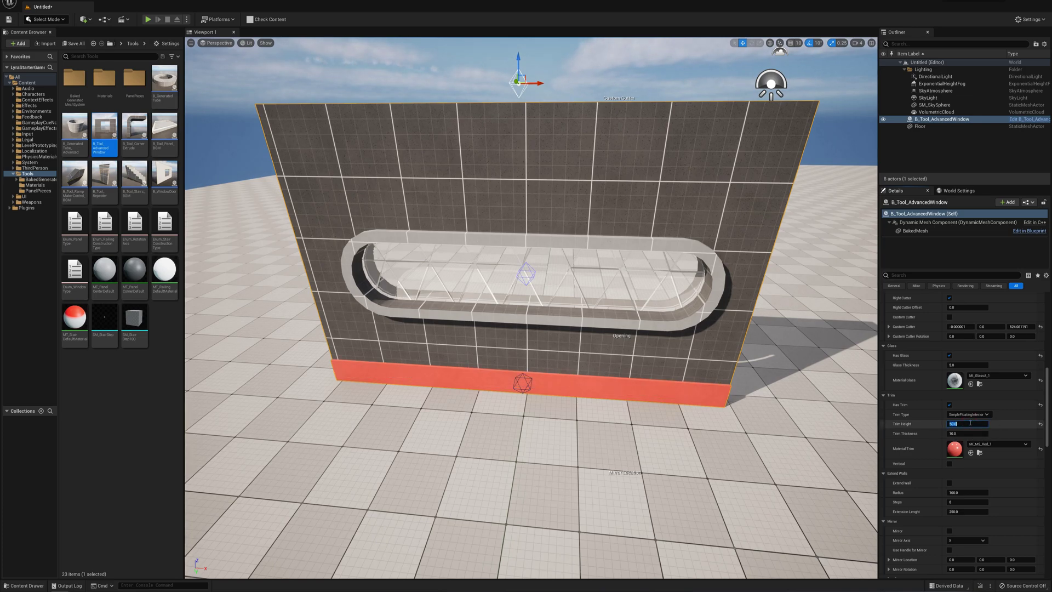
type("150")
key("Return")
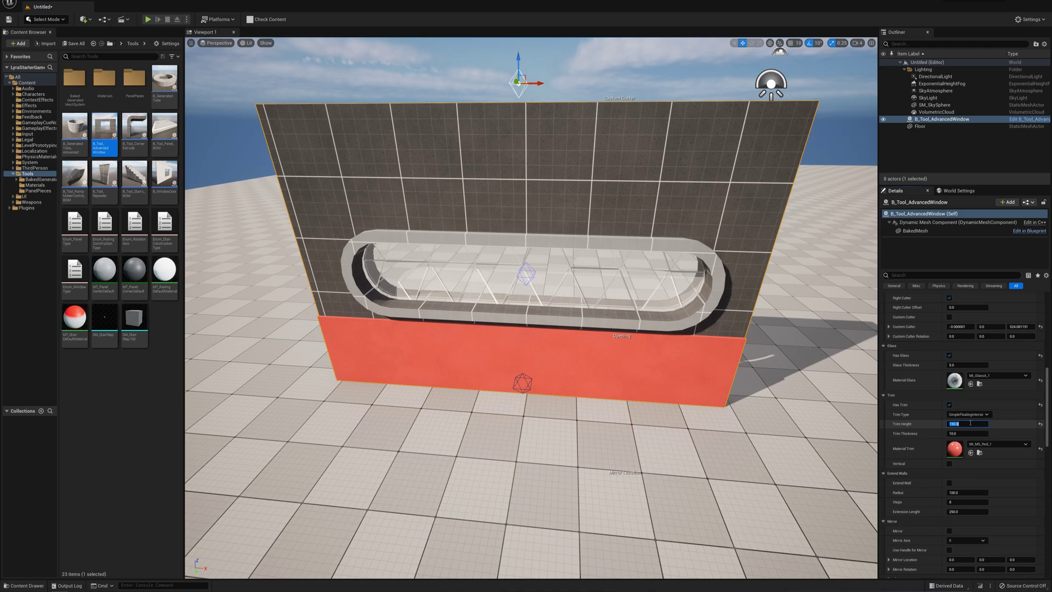
type("25")
key("Return")
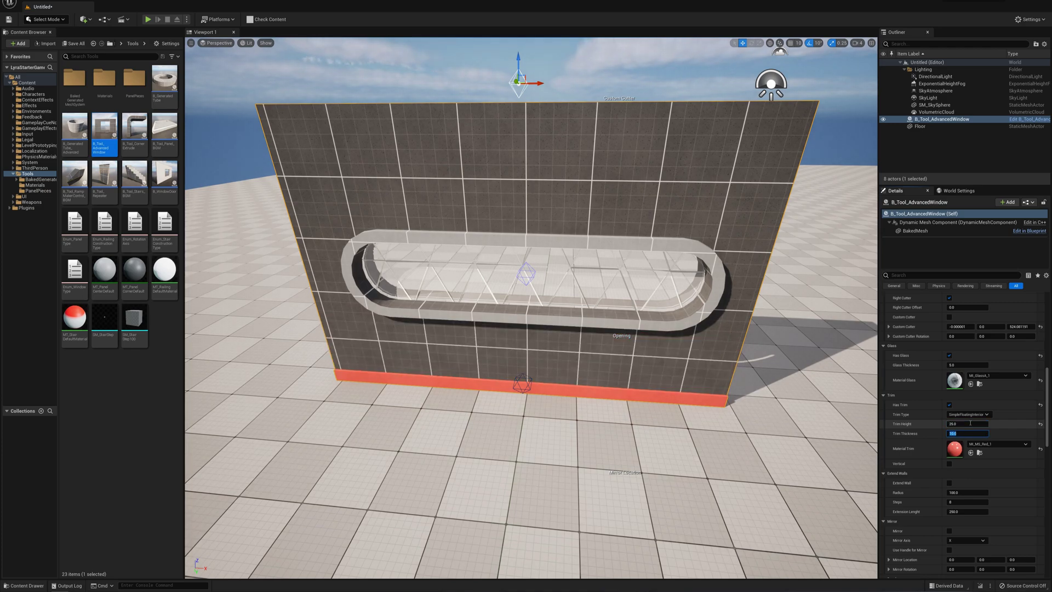
Try a trim thickness of 5 before settling on 15
key("Return")
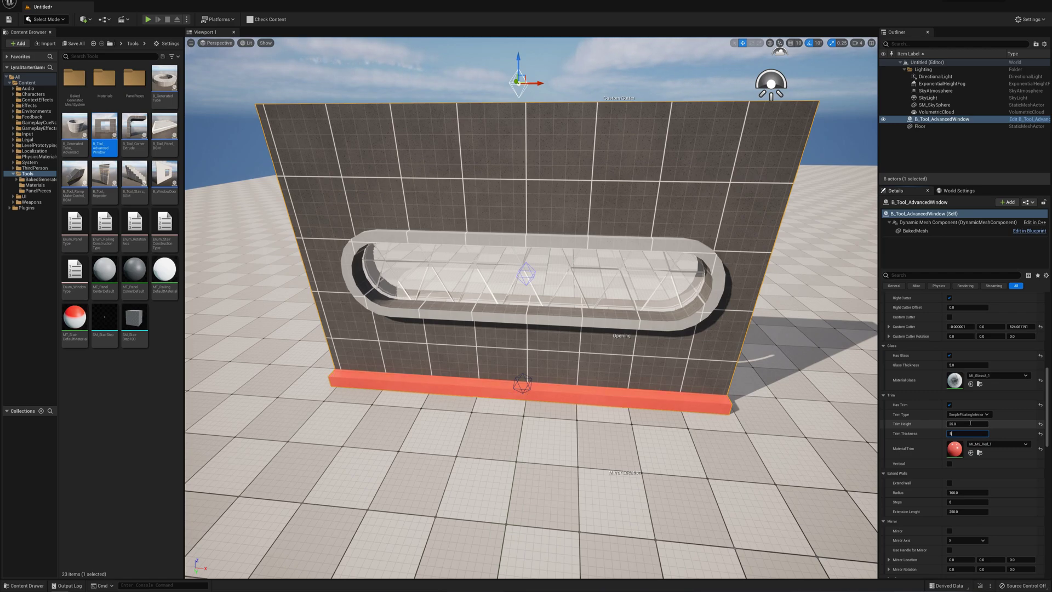
type("5")
key("Return")
type("15")
key("Return")
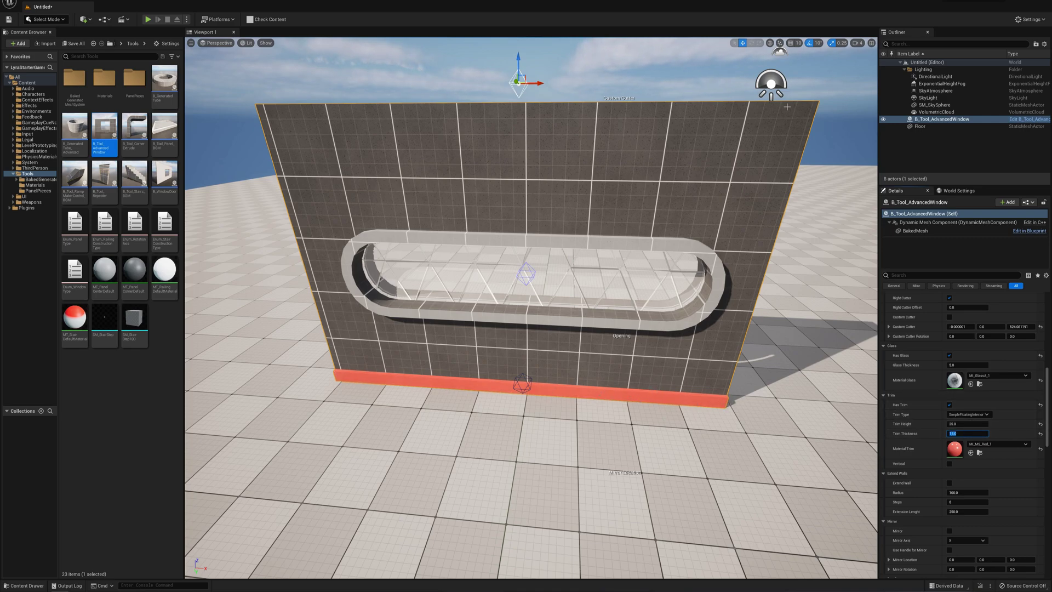
Try the exterior and interior SimpleFloating trim types, and set the trim type to DoubleSimpleFloating
left_click(968, 414)
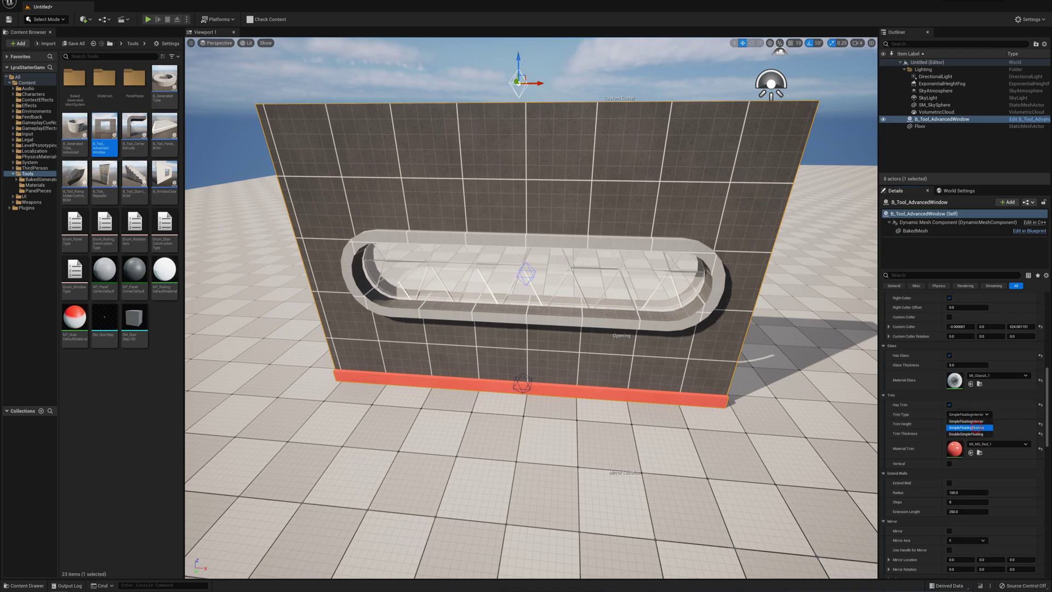
left_click(968, 427)
left_click(965, 414)
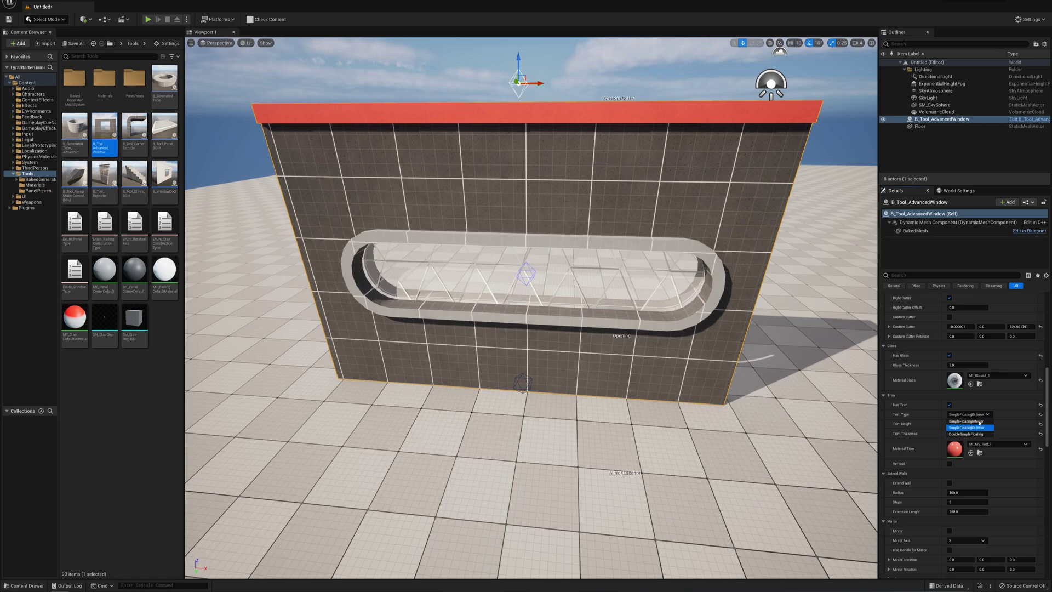
left_click(968, 421)
left_click(972, 415)
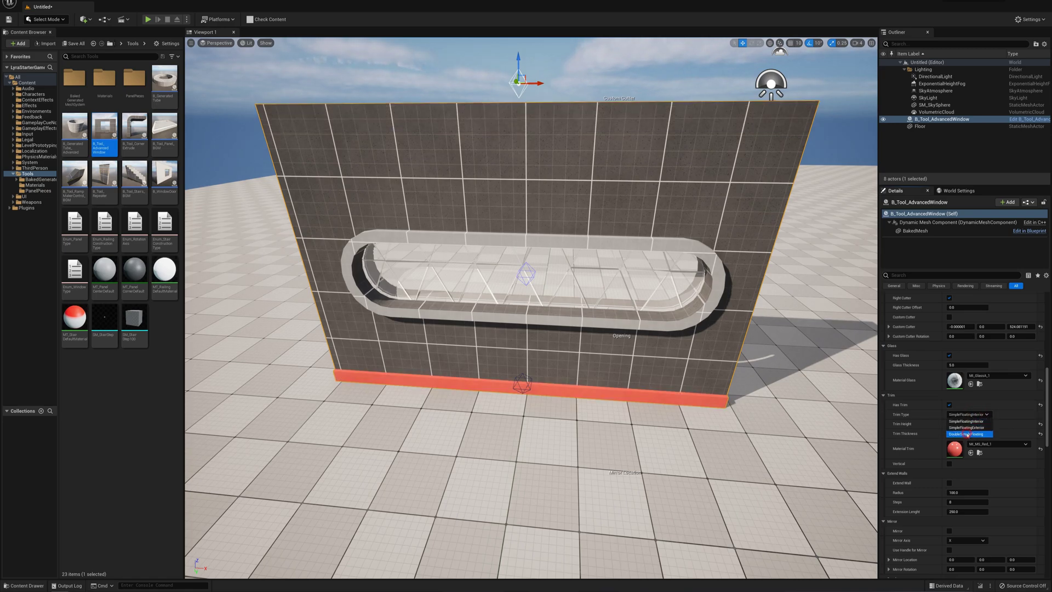
left_click(967, 434)
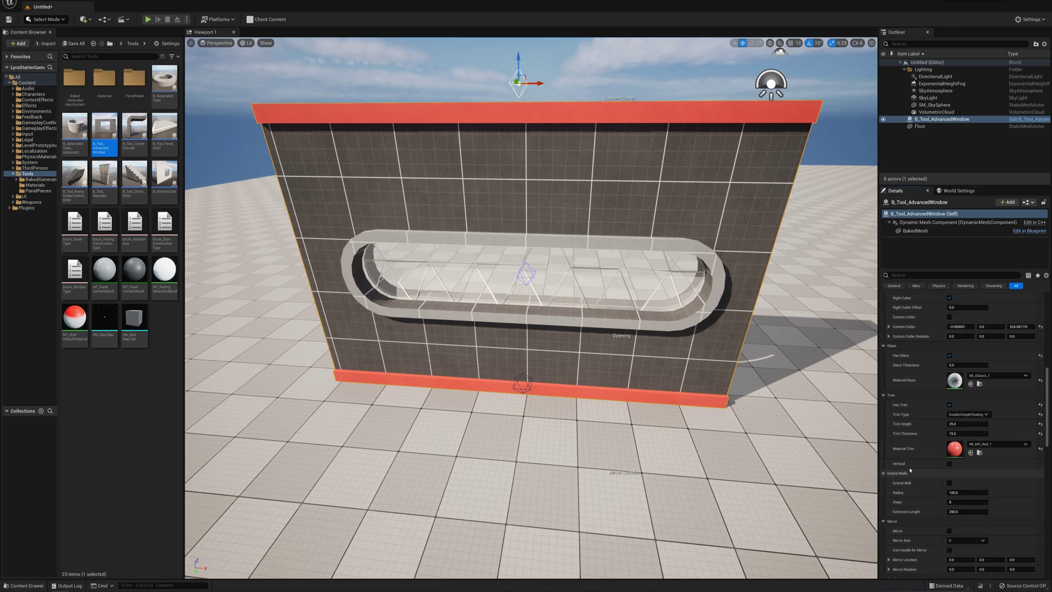
Toggle the trim's Vertical option to compare both orientations and leave it enabled
left_click(949, 464)
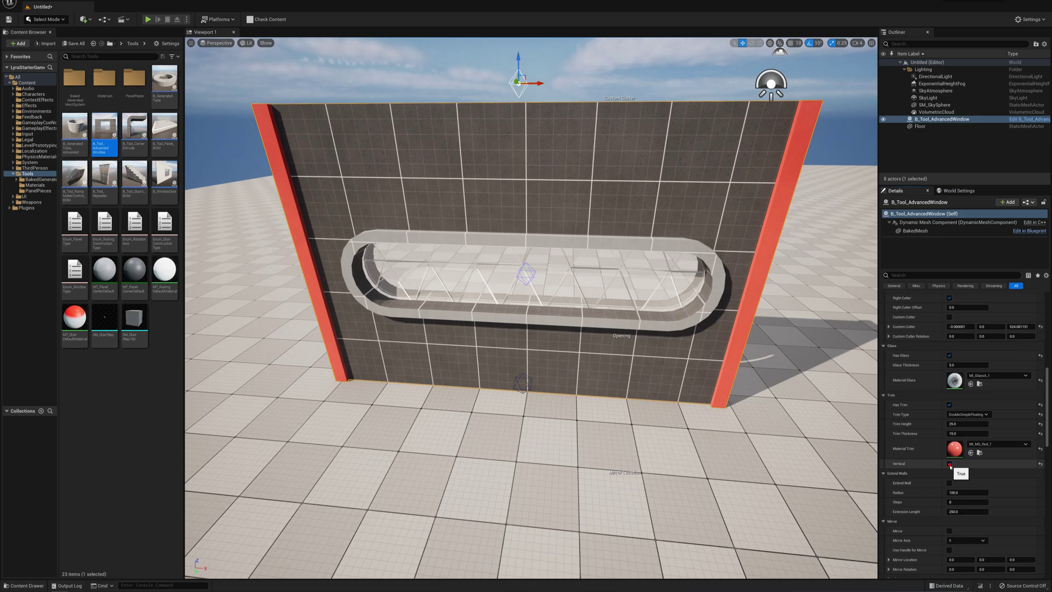
left_click(949, 466)
left_click(949, 465)
Select the whole window wall and rotate it a quarter turn so it stands upright on its short side
left_click(646, 191)
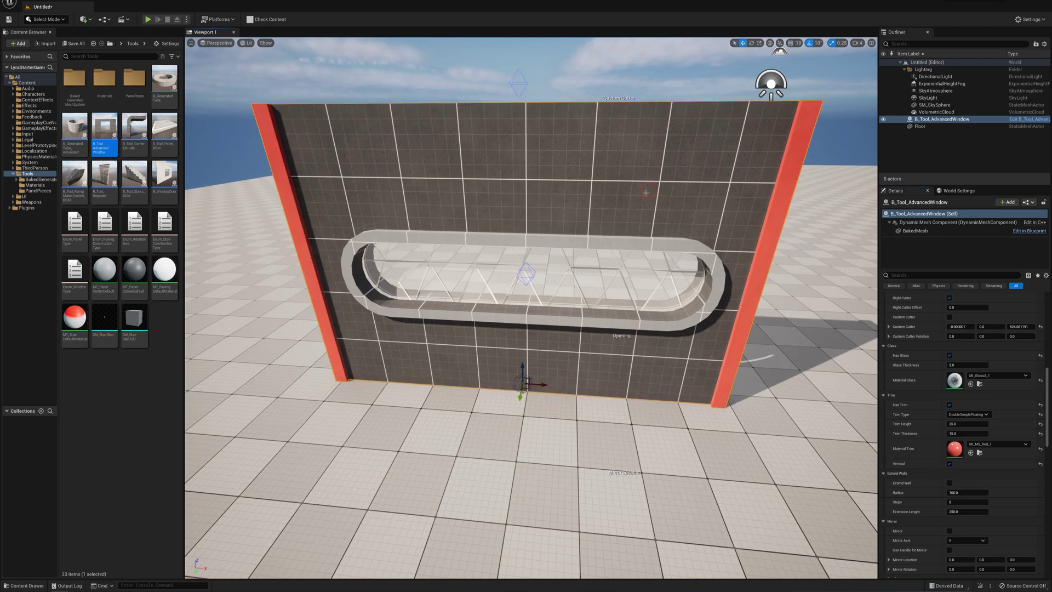
key("e")
left_click_drag(532, 362, 513, 135)
key("w")
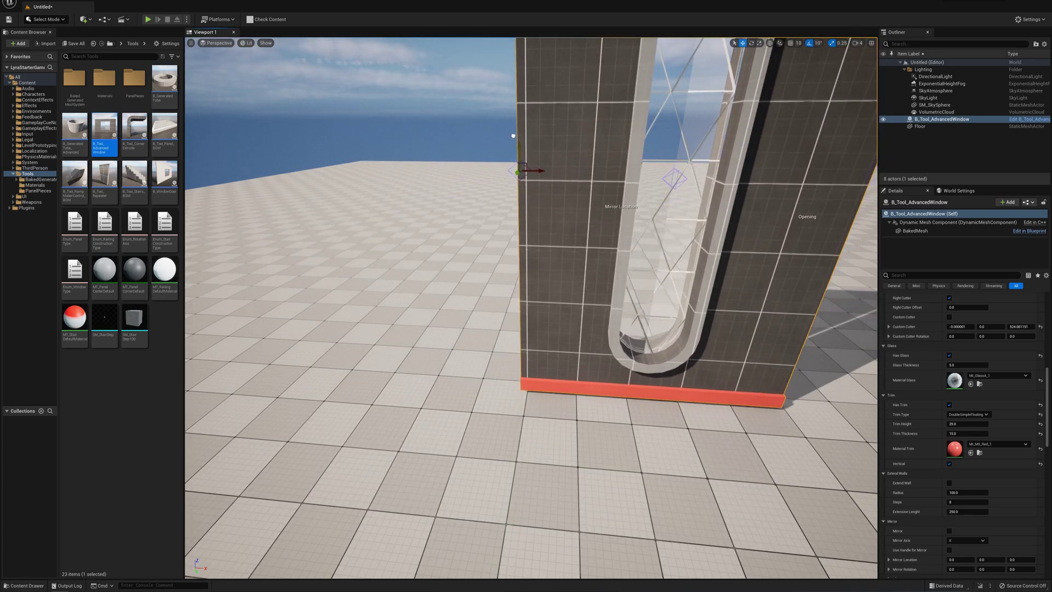
key("f")
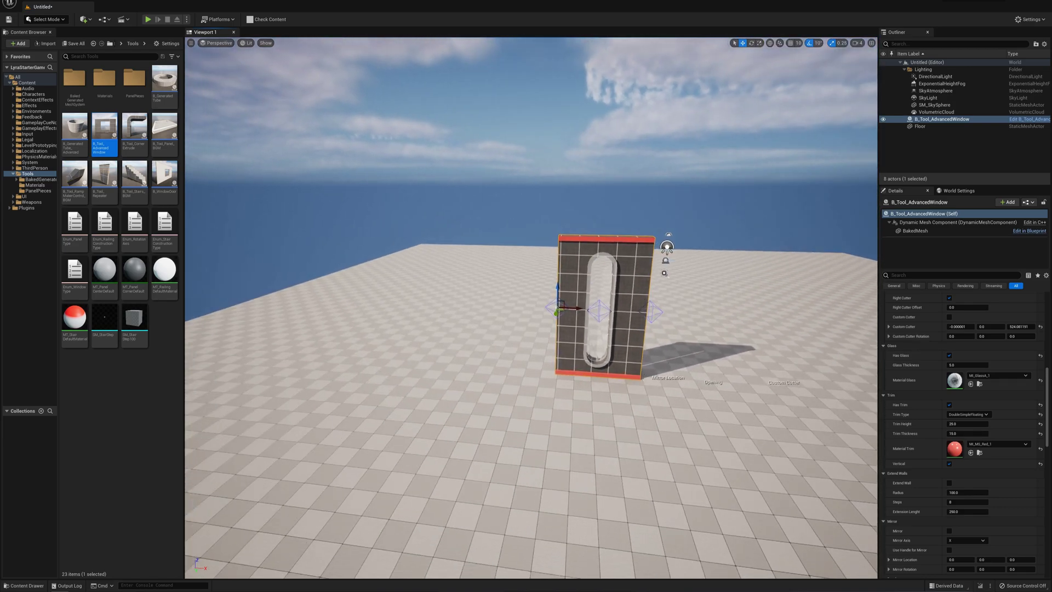
key("w")
mouse_move(745, 344)
right_mouse_down()
mouse_move(783, 383)
mouse_move(767, 351)
mouse_move(745, 344)
right_mouse_up()
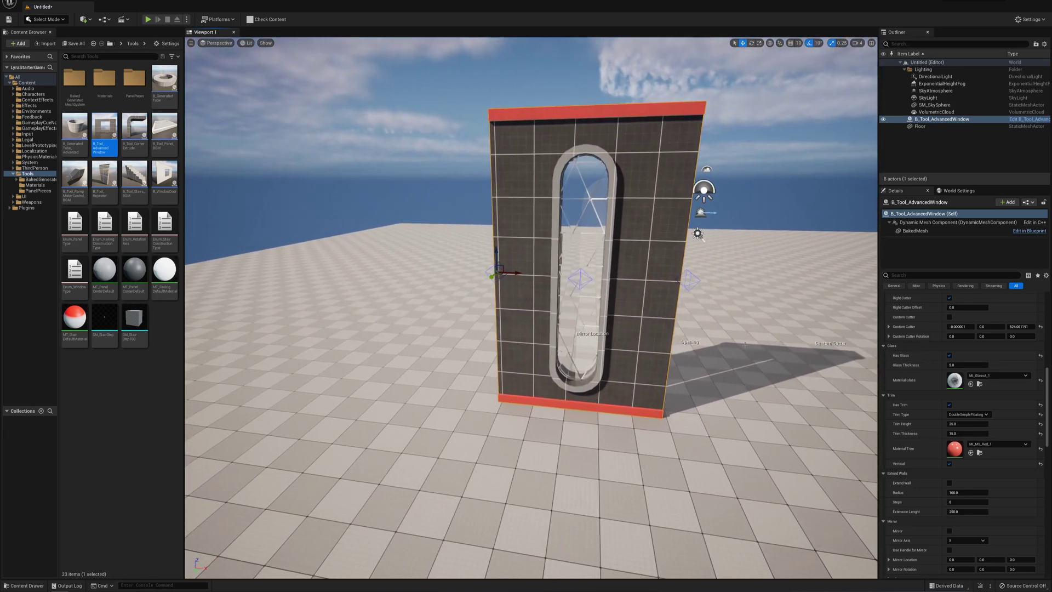
Enable Extend Wall to add a curved extension to the window wall
scroll(913, 458, "down", 2)
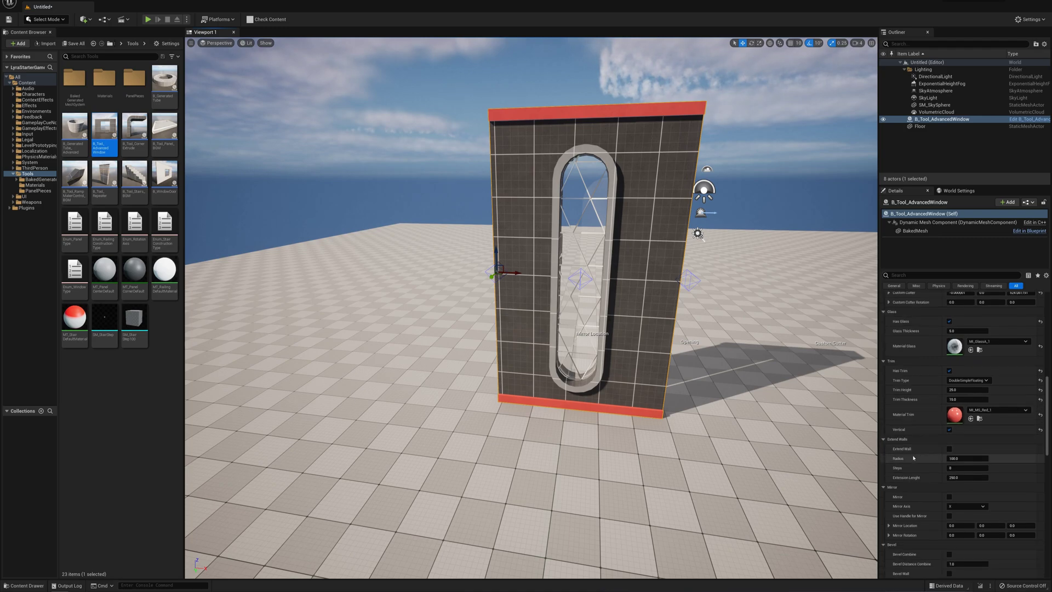
left_click(950, 450)
key("a")
mouse_move(536, 381)
right_mouse_down()
mouse_move(602, 378)
mouse_move(535, 381)
right_mouse_up()
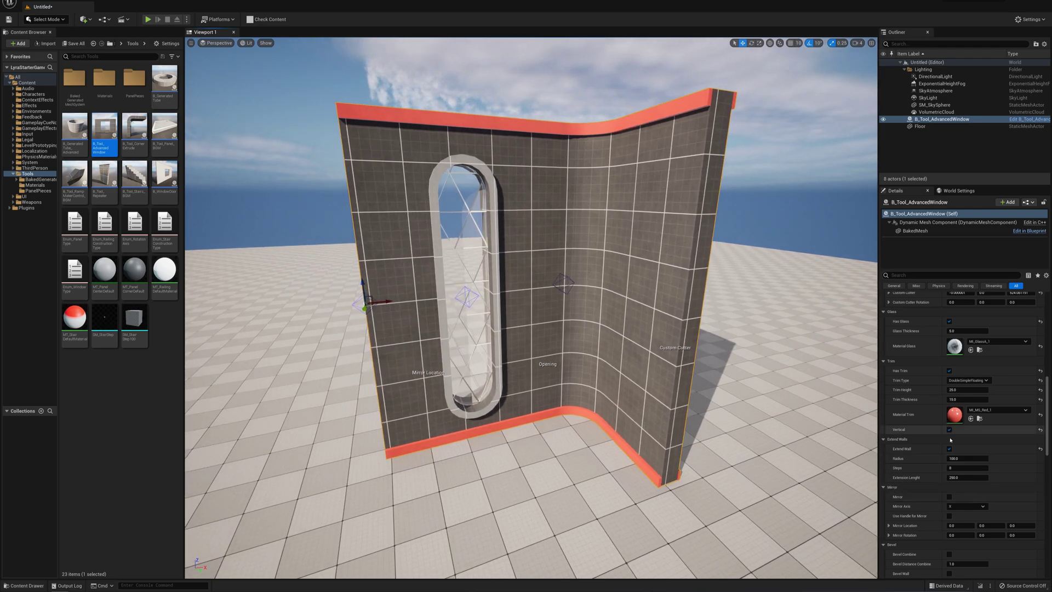
Try an Extend Walls radius of 0, and set the radius to 250
left_click(985, 458)
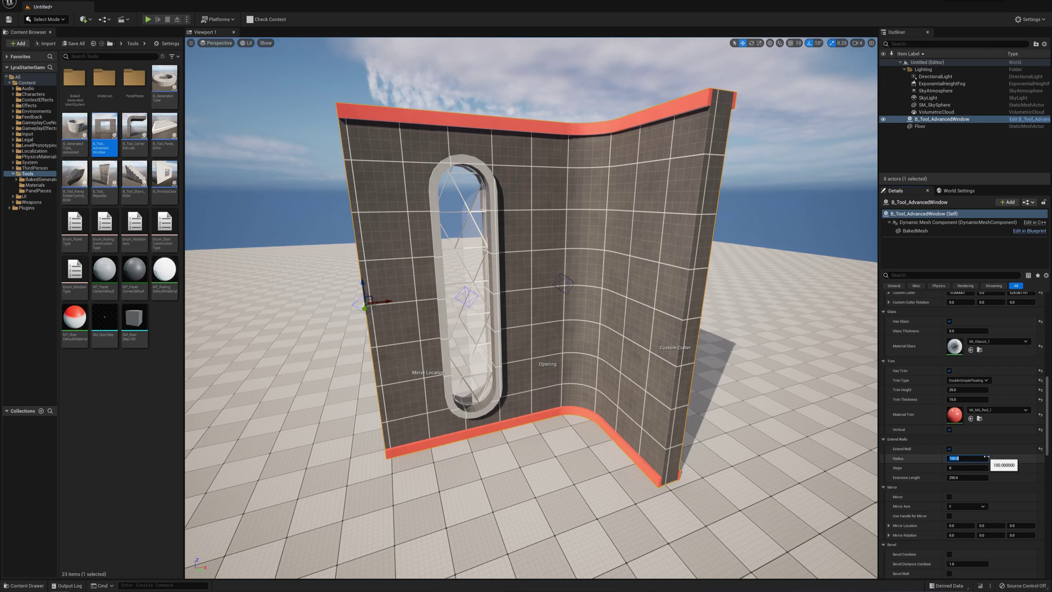
type("0")
key("Return")
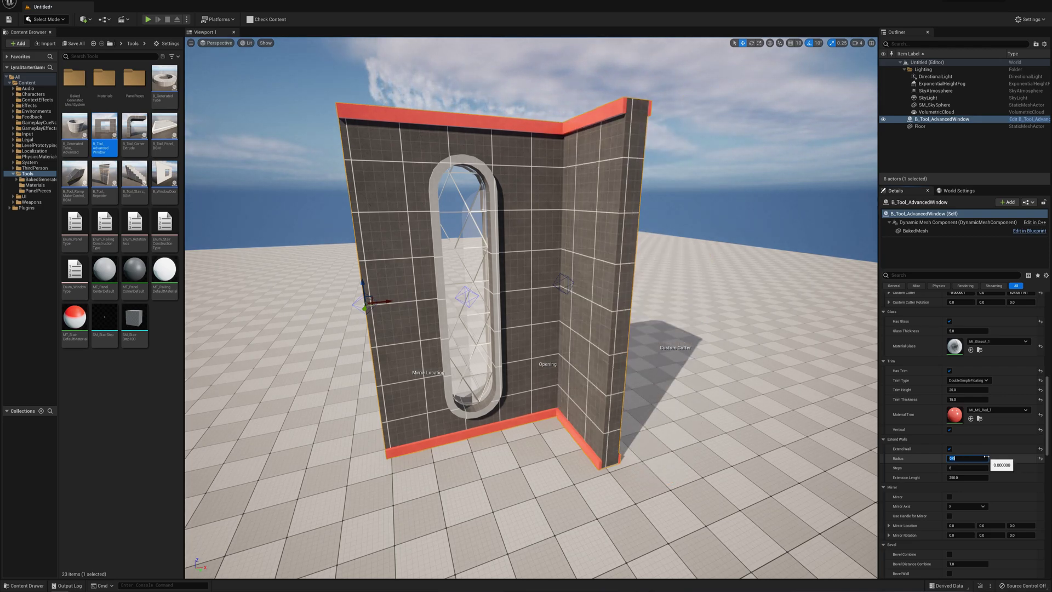
type("250")
key("Return")
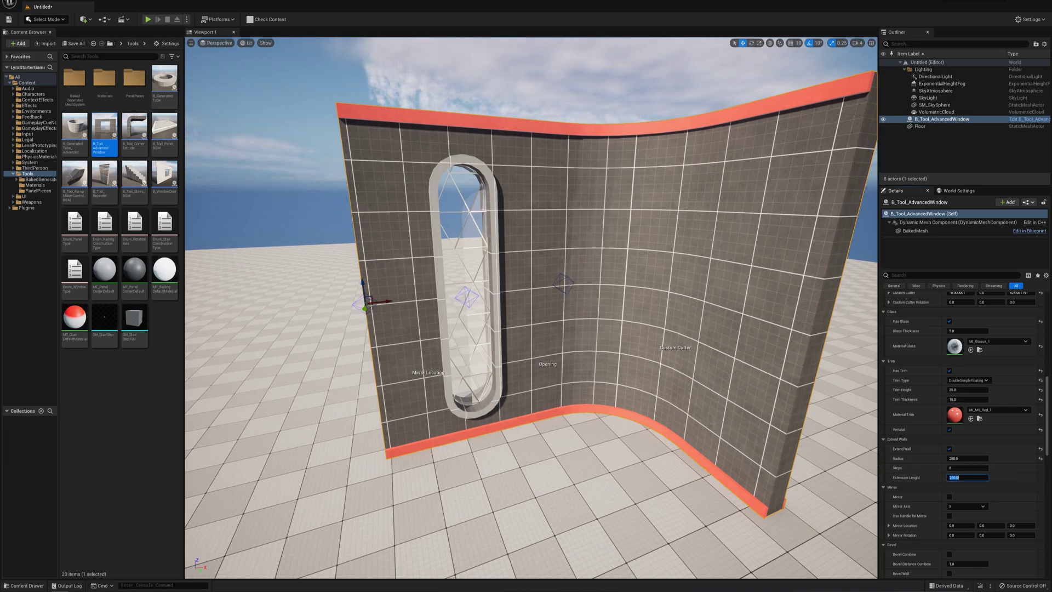
Set the wall's Extension Length to 1500
scroll(710, 428, "down", 6)
scroll(710, 428, "down", 1)
left_click(968, 478)
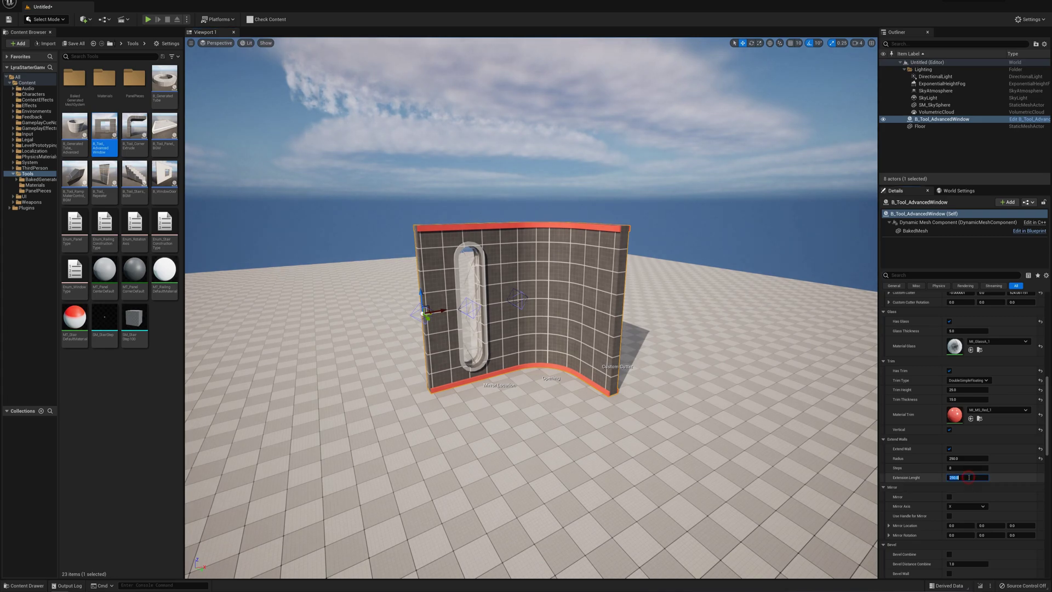
type("1500")
key("Return")
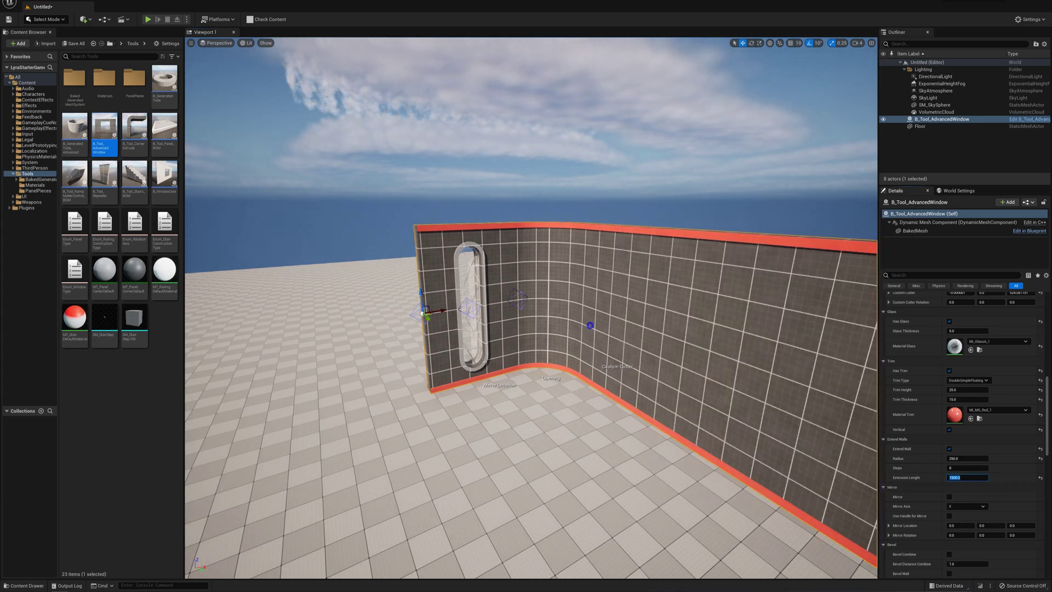
Set the wall's Extension Length to 150
key("f")
right_click_drag(654, 310, 594, 321)
left_click(965, 478)
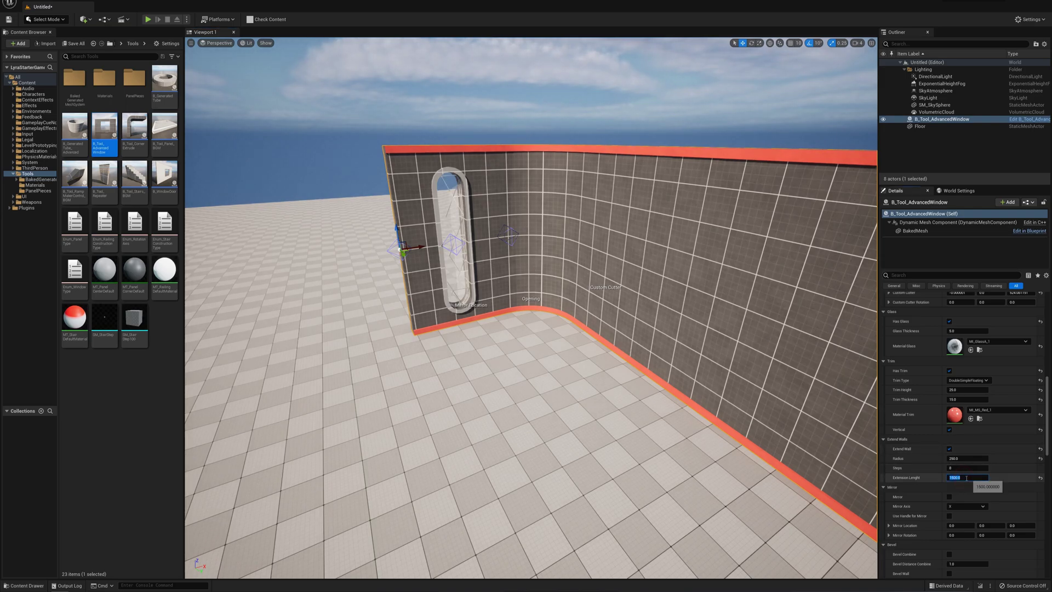
type("150")
key("Return")
key("f")
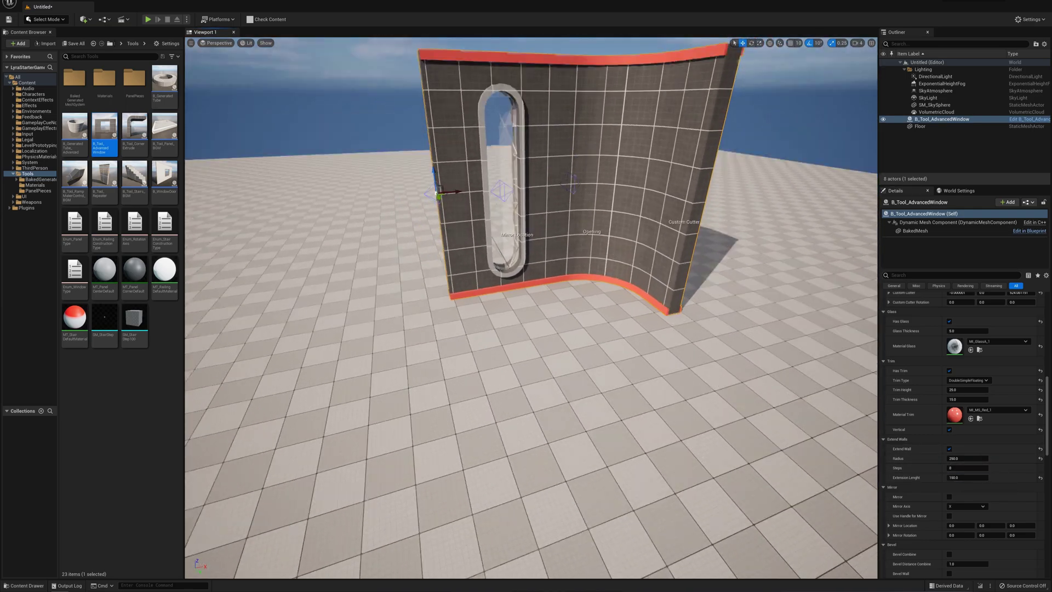
mouse_move(628, 284)
right_mouse_down()
mouse_move(583, 253)
mouse_move(629, 283)
right_mouse_up()
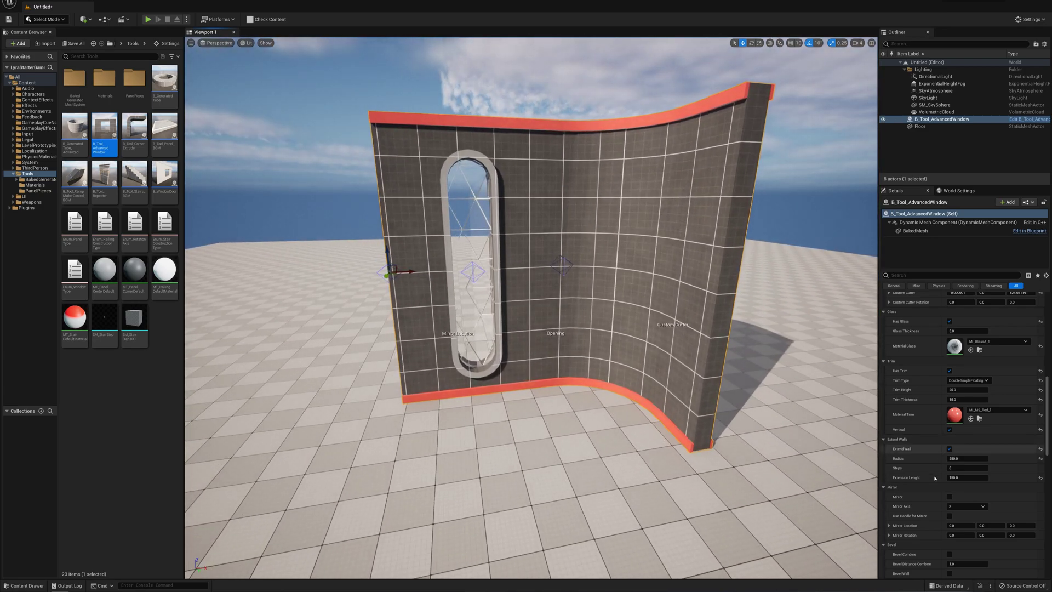
Enable Mirror for the window wall and set its Mirror Axis to Z
scroll(904, 467, "down", 2)
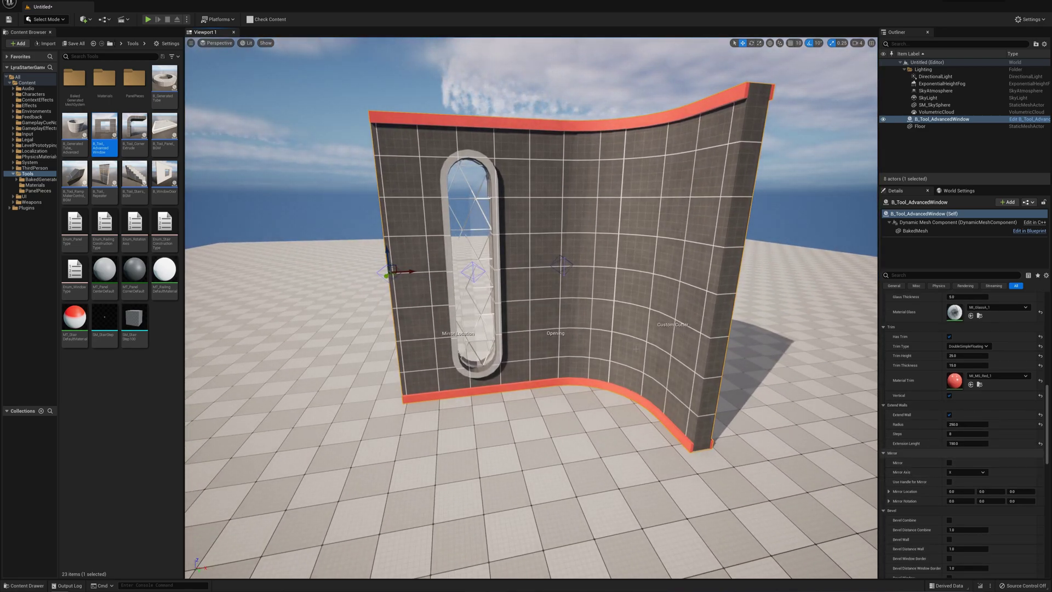
left_click(949, 463)
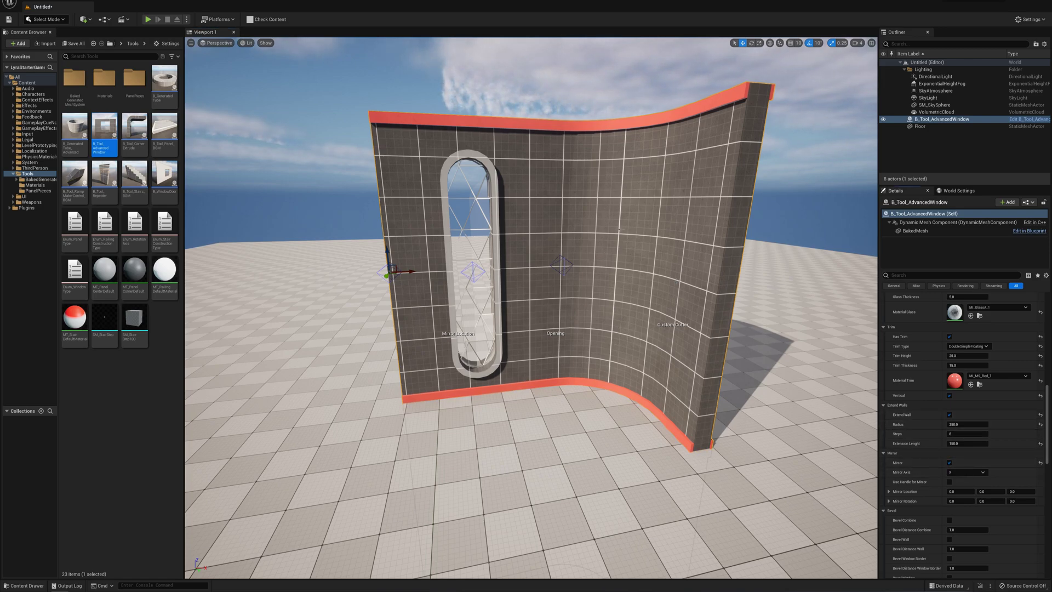
right_click_drag(607, 252, 550, 289)
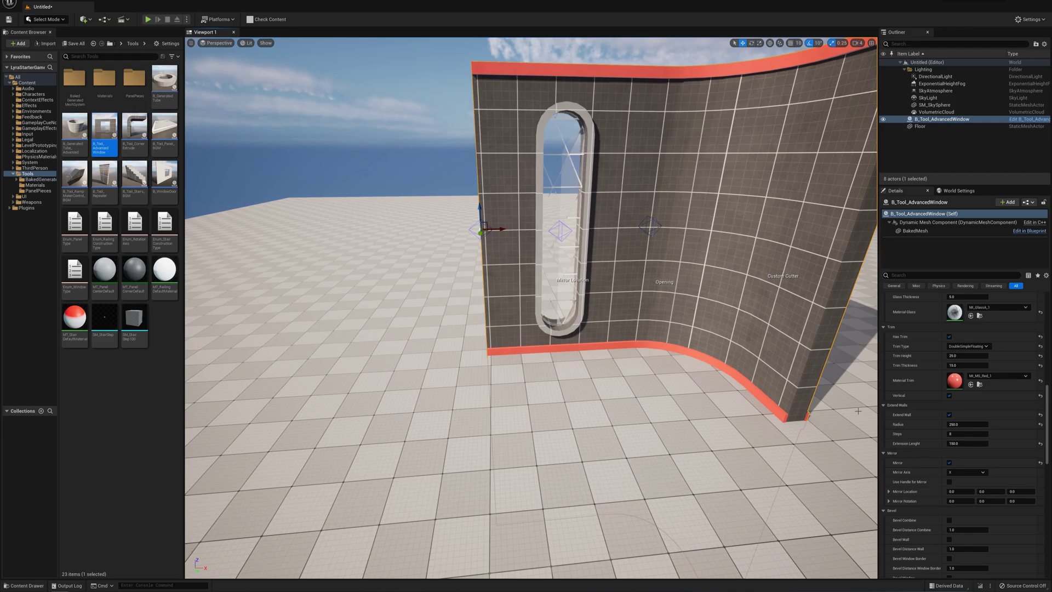
left_click(956, 491)
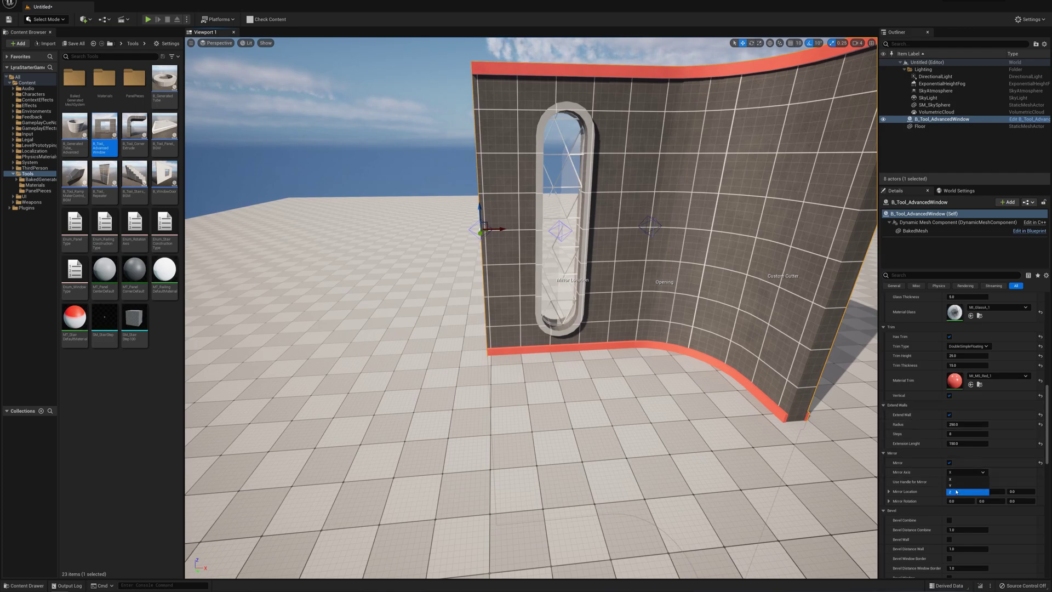
key("s")
right_click_drag(726, 291, 676, 274)
key("w")
right_click_drag(380, 373, 405, 356)
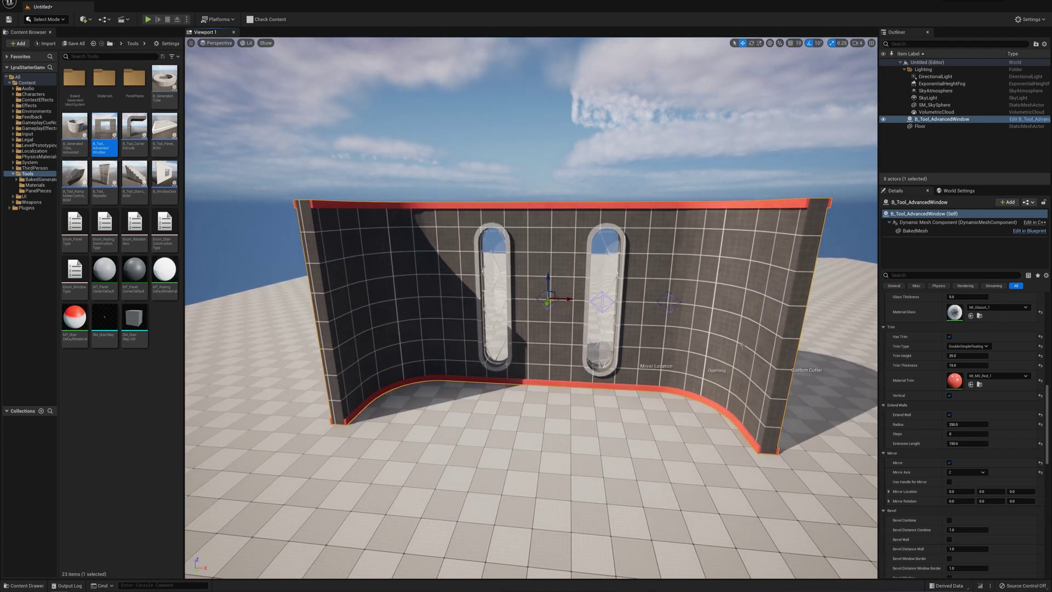
Enable Bevel Combine to bevel the edges of the window wall, including its end and red trim
right_click_drag(822, 434, 872, 445)
scroll(907, 484, "down", 2)
key("w")
right_click_drag(811, 416, 832, 457)
key("w")
key("d")
key("w")
mouse_move(760, 411)
right_mouse_down()
mouse_move(753, 424)
mouse_move(760, 410)
right_mouse_up()
key("s")
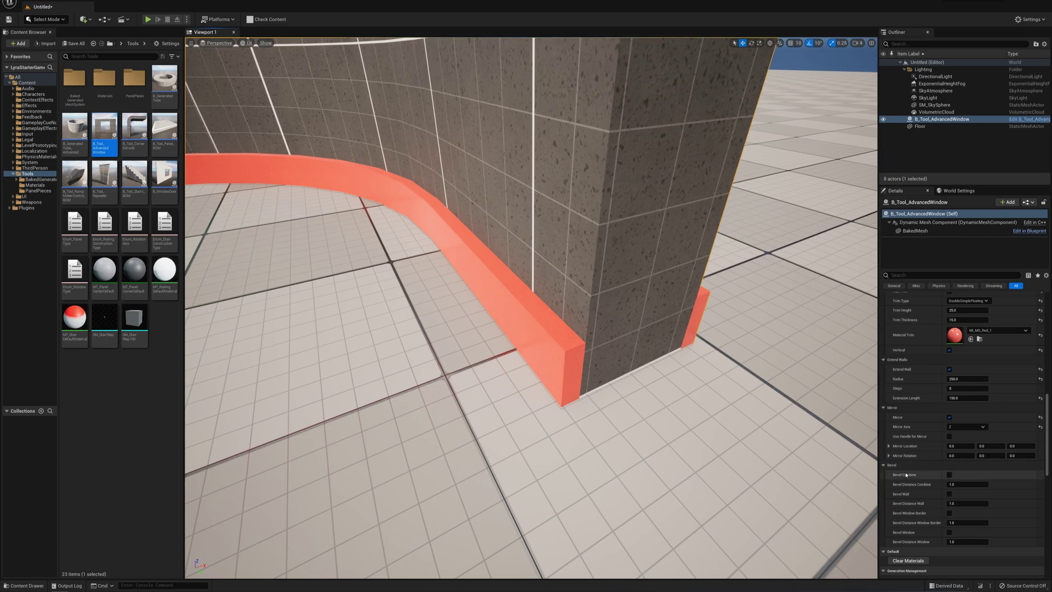
left_click(949, 474)
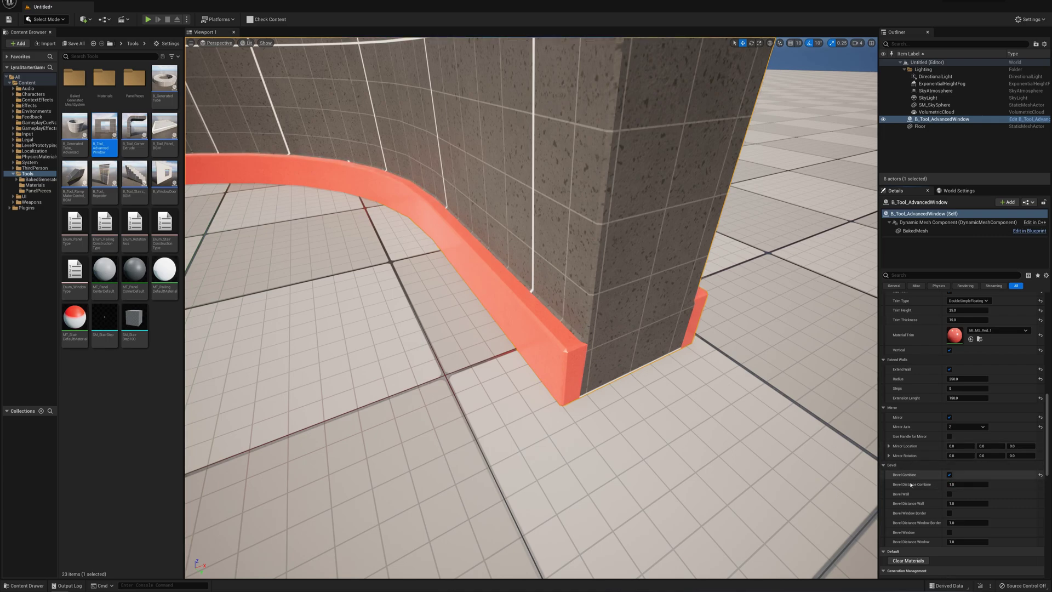
Try a Bevel Distance Combine of 3, and set the distance back to 1
left_click(971, 484)
type("3")
key("Return")
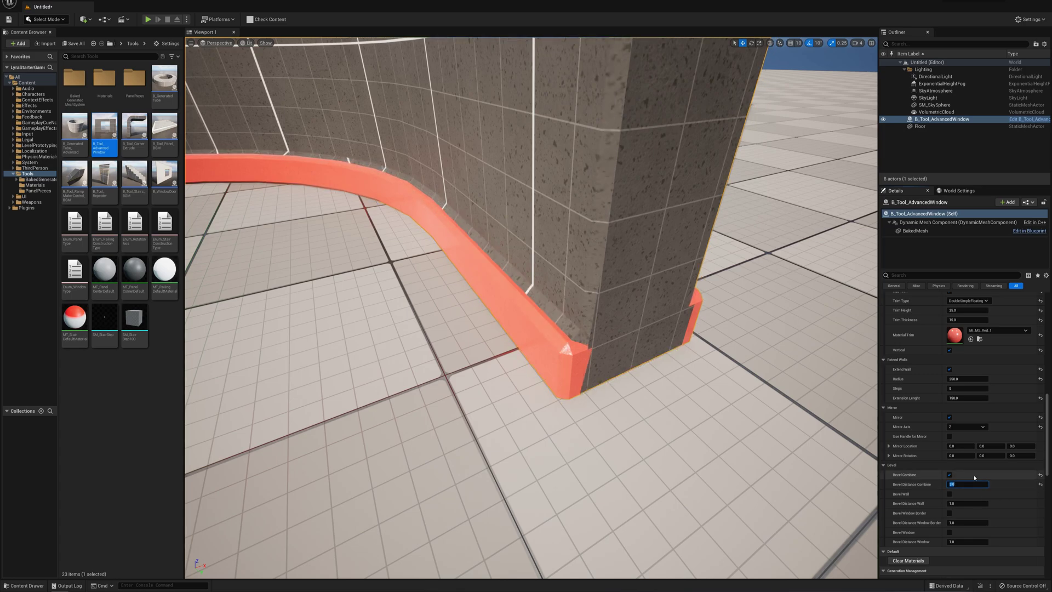
key("Return")
key("s")
right_click_drag(573, 226, 520, 170)
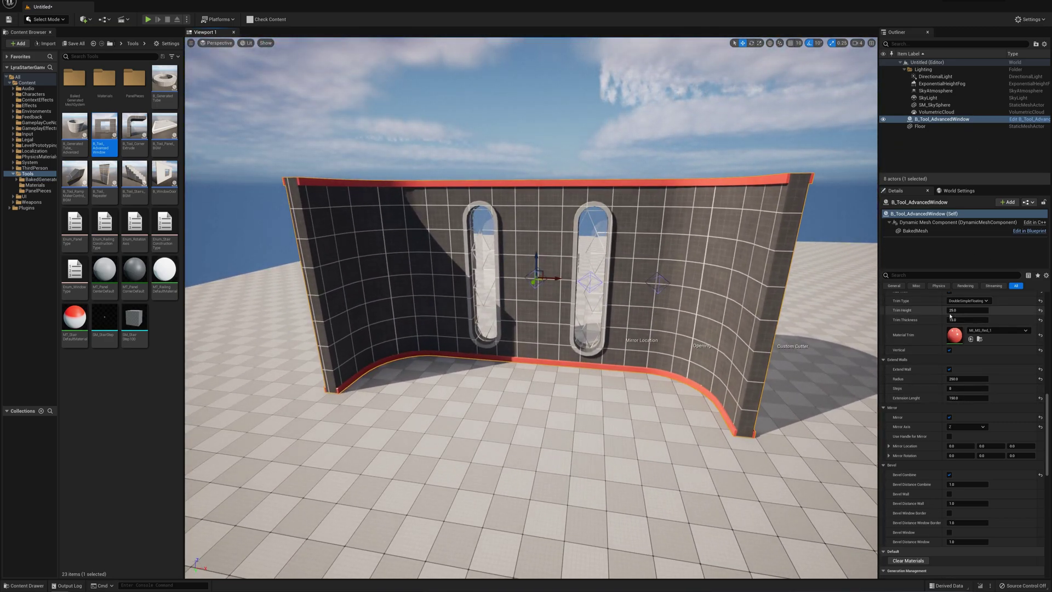
Swap the finished window wall to a static mesh with the scripted actor action
right_click(633, 239)
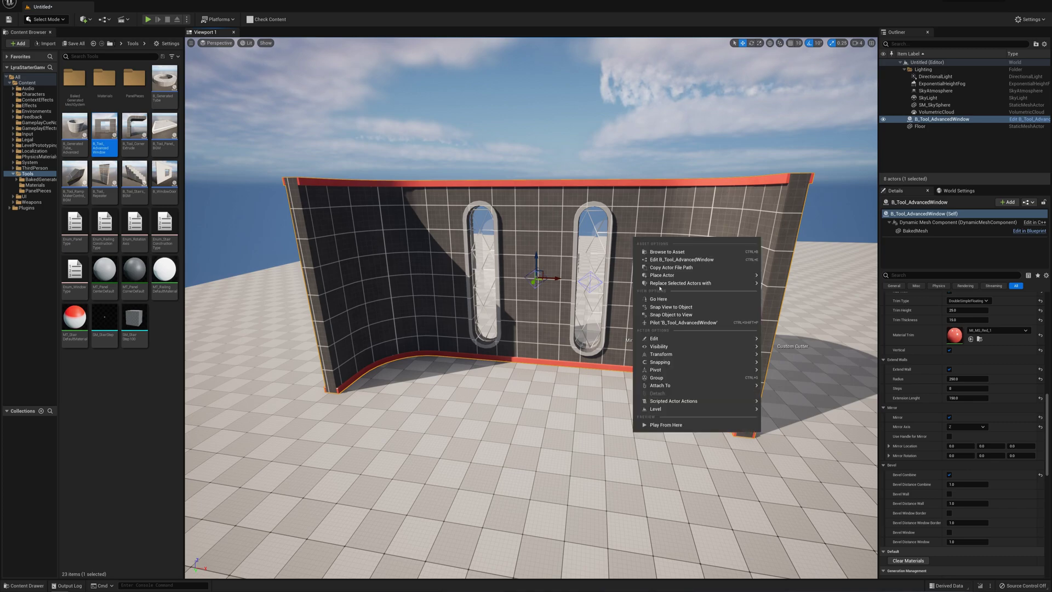
mouse_move(687, 402)
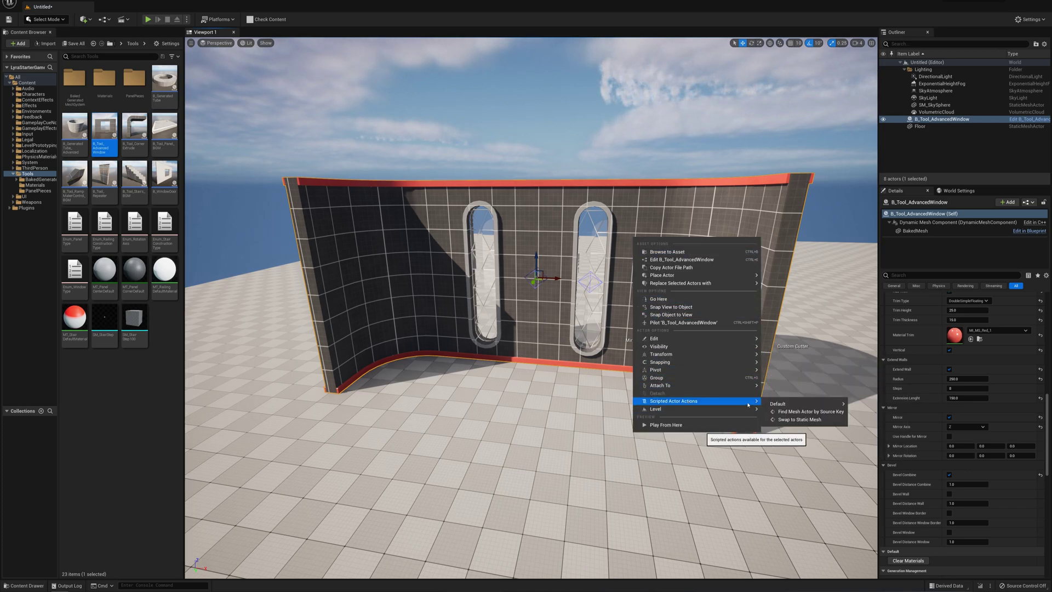
left_click(789, 420)
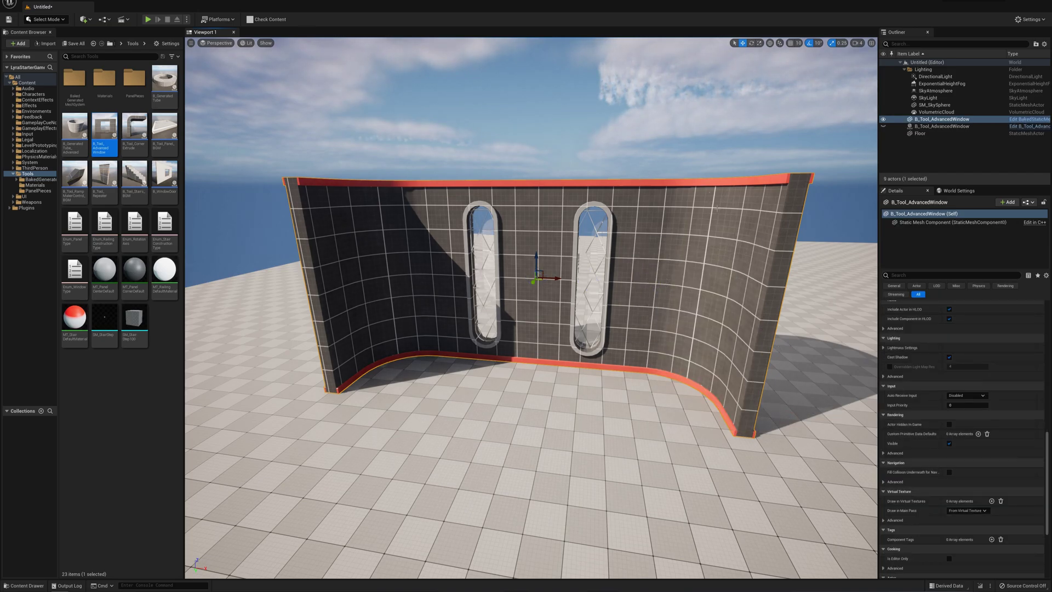
Duplicate the static mesh wall upward and stack the copy on top as a second storey
mouse_move(634, 268)
right_mouse_down()
mouse_move(664, 297)
mouse_move(652, 265)
mouse_move(634, 268)
mouse_move(671, 295)
mouse_move(622, 268)
right_mouse_up()
key("s")
key("s")
scroll(558, 292, "up", 6)
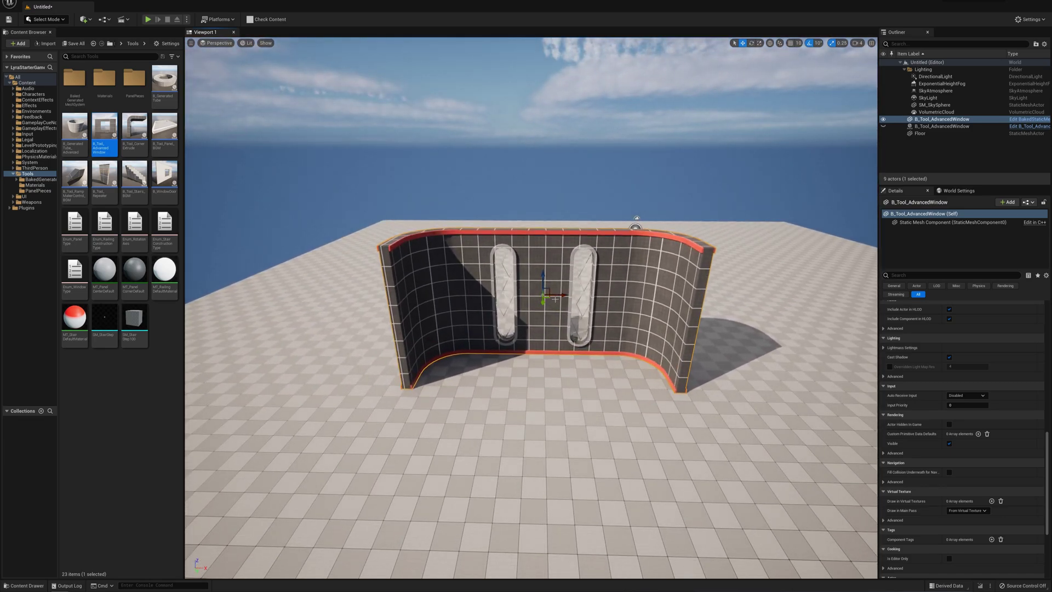
left_click_drag(543, 275, 526, 122, "alt")
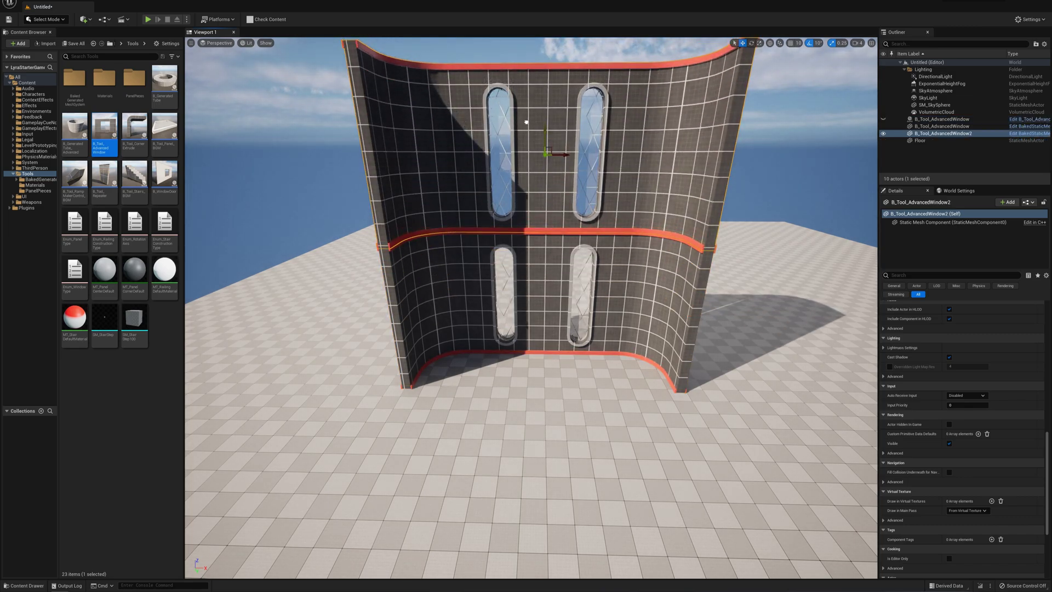
Select both stacked walls and duplicate them sideways along the X axis, leaving a gap between the two pairs
key("s")
right_click_drag(592, 163, 601, 201)
left_click(542, 284, "ctrl")
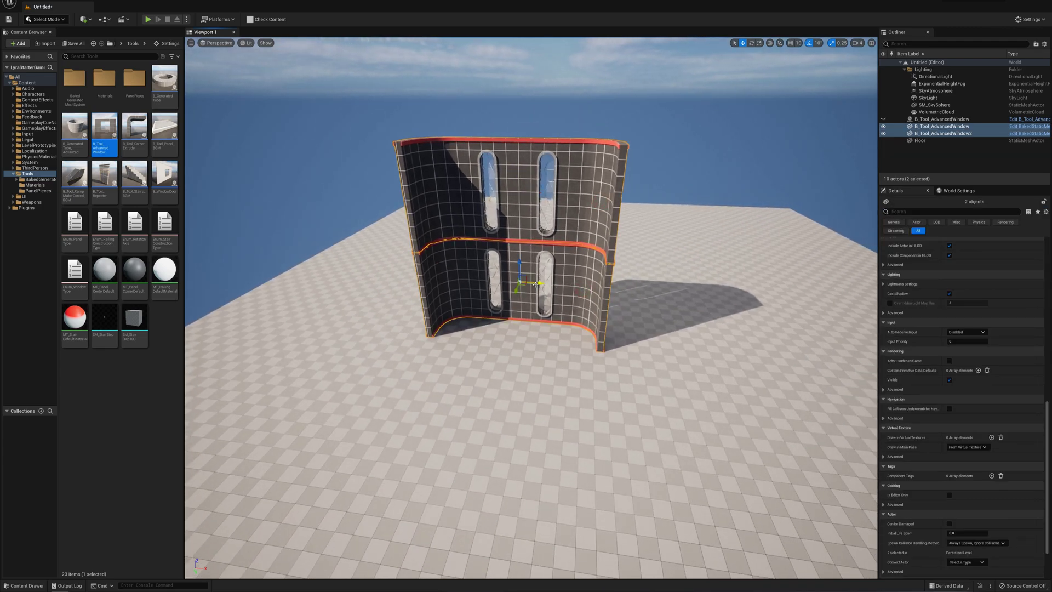
left_click_drag(535, 284, 876, 286, "alt")
key("f")
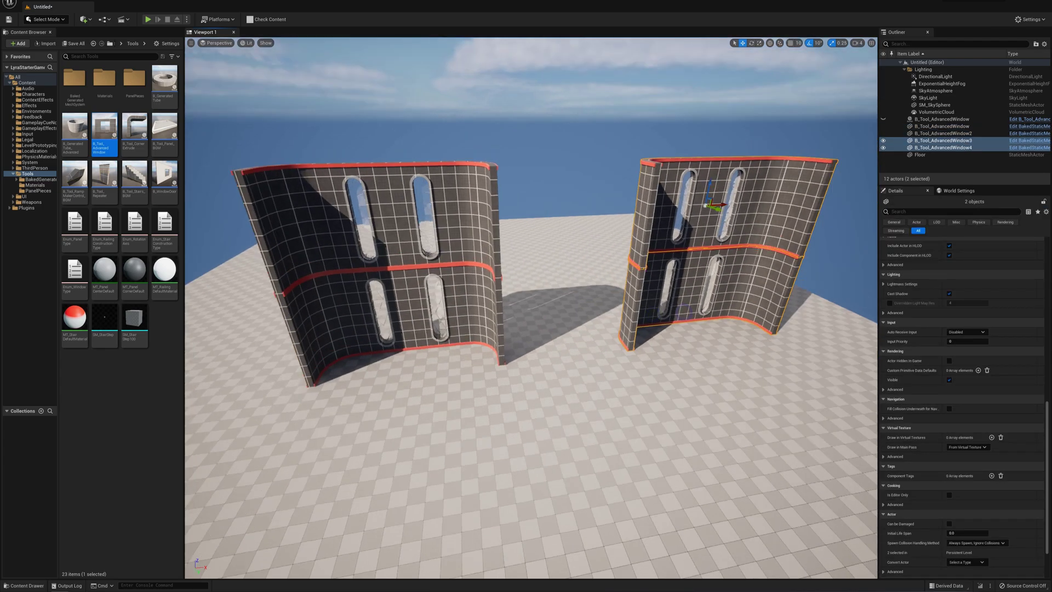
Place a B_Tool_Panel_BGM blueprint on the floor in front of the first two-storey wall
key("s")
mouse_move(533, 319)
right_mouse_down()
mouse_move(573, 305)
mouse_move(567, 326)
mouse_move(513, 322)
right_mouse_up()
key("w")
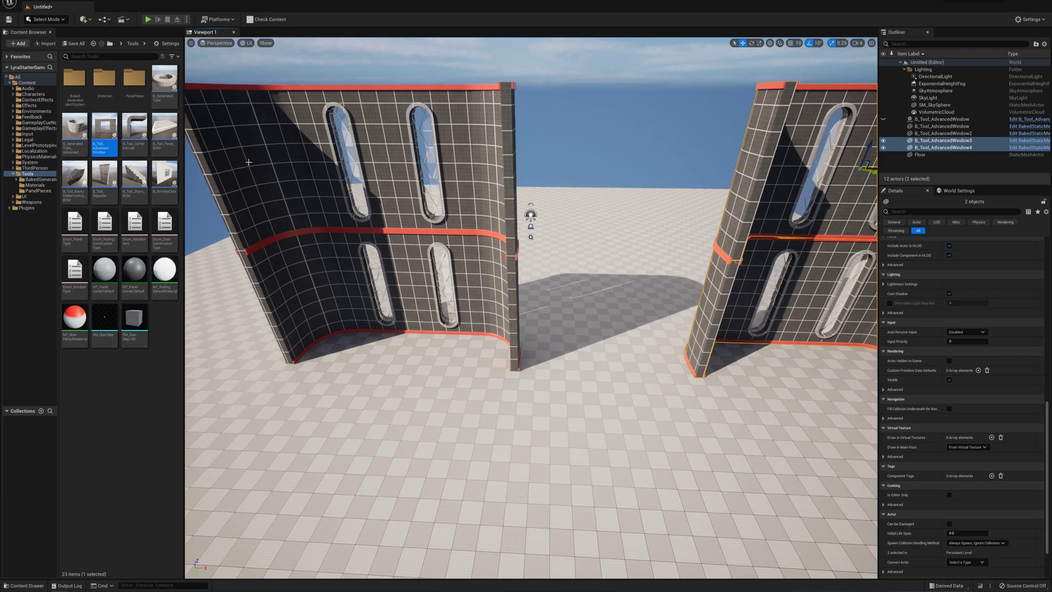
left_click(164, 129)
scroll(530, 307, "up", 1)
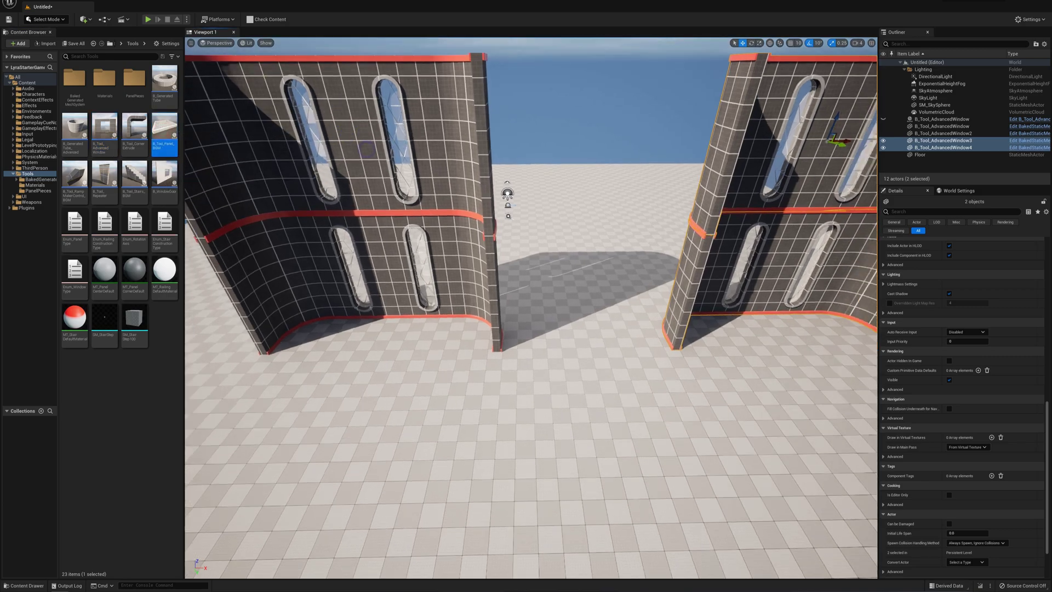
key("s")
right_click_drag(367, 148, 397, 167)
key("a")
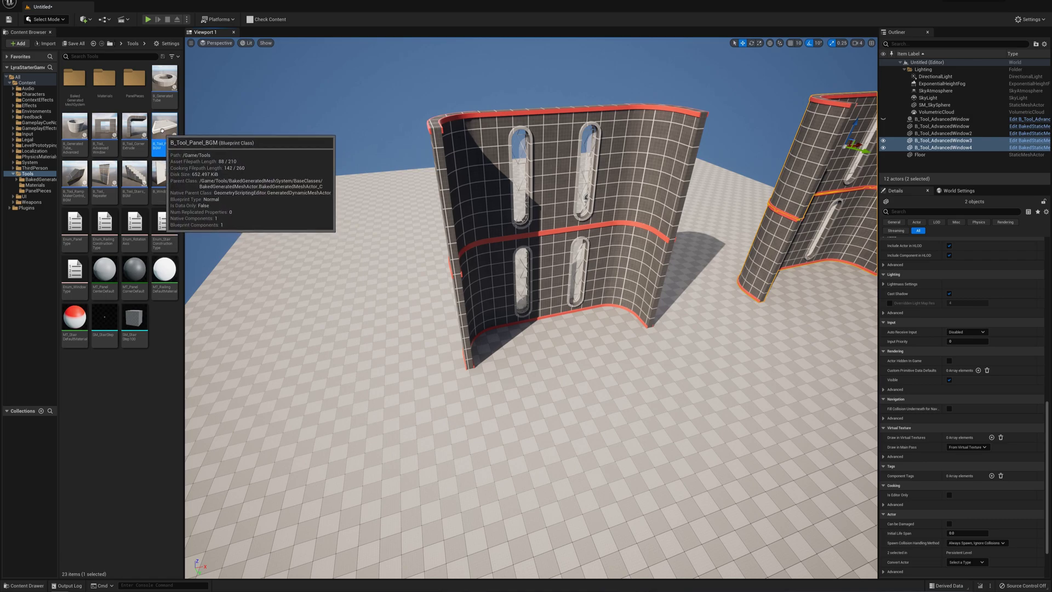
left_click_drag(162, 131, 625, 358)
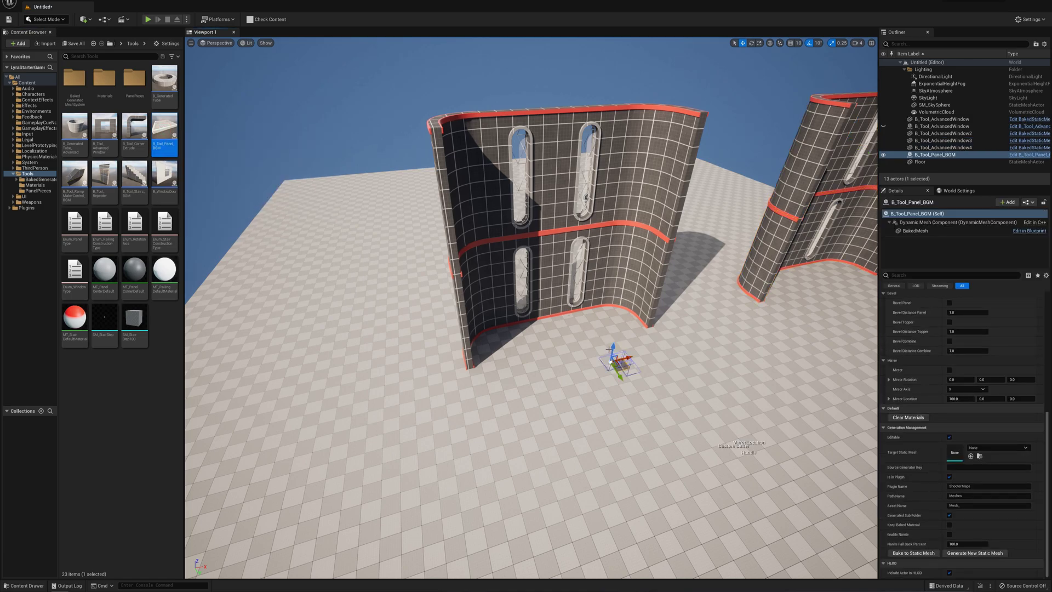
Raise the panel off the floor and move it toward the curved wall, below the middle trim
right_click_drag(608, 349, 622, 349)
left_click_drag(601, 348, 615, 258)
mouse_move(615, 258)
right_mouse_down()
mouse_move(615, 245)
mouse_move(628, 259)
right_mouse_up()
key("w")
left_click_drag(534, 272, 548, 274, "alt")
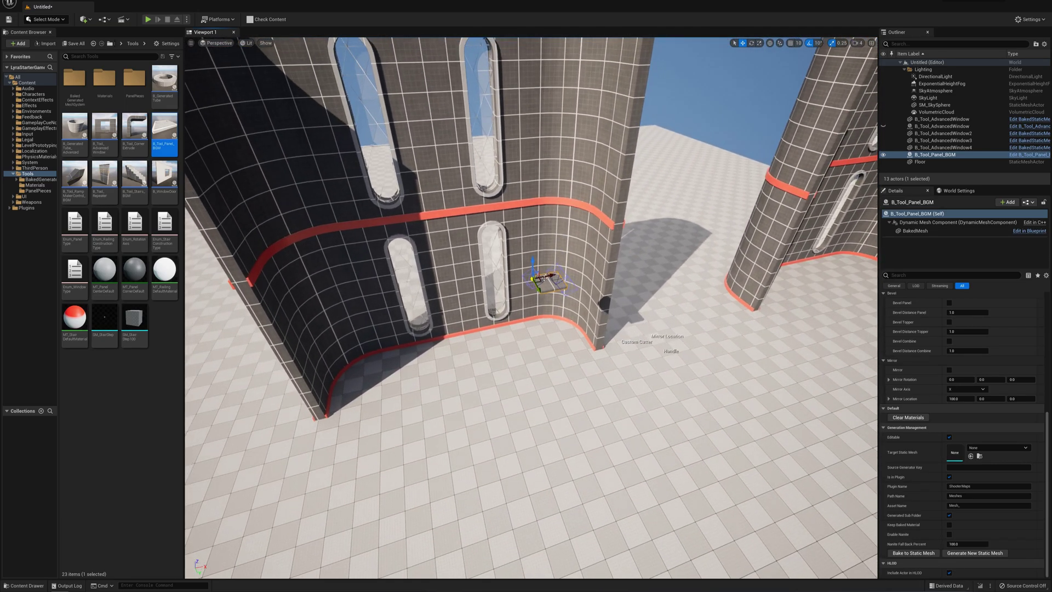
Stretch the panel with its Handle point into a wide floor slab extending out from the wall
left_click(571, 285)
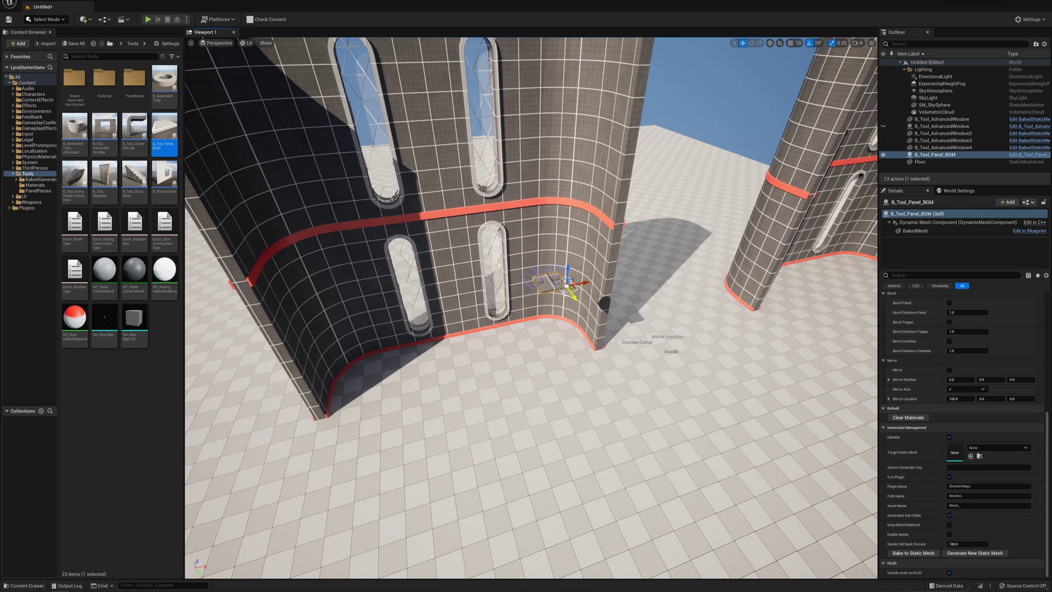
left_click_drag(571, 286, 820, 334)
right_click_drag(679, 352, 658, 350)
key("w")
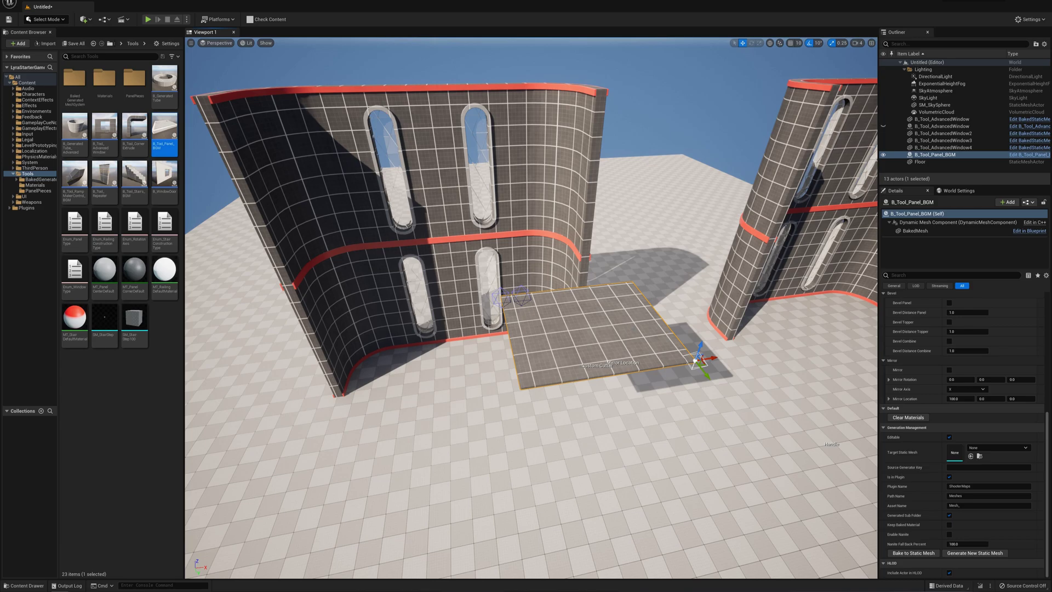
left_click(497, 296)
left_click(523, 288)
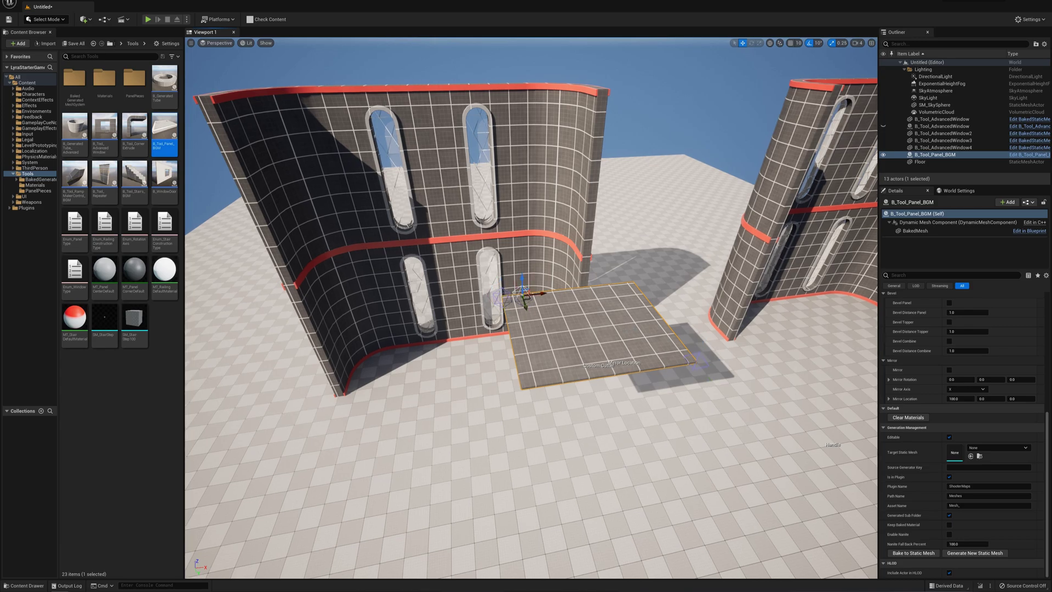
Set the floor panel's Material Panel to MI_MS_Surface_5
left_click(633, 328)
scroll(955, 356, "up", 14)
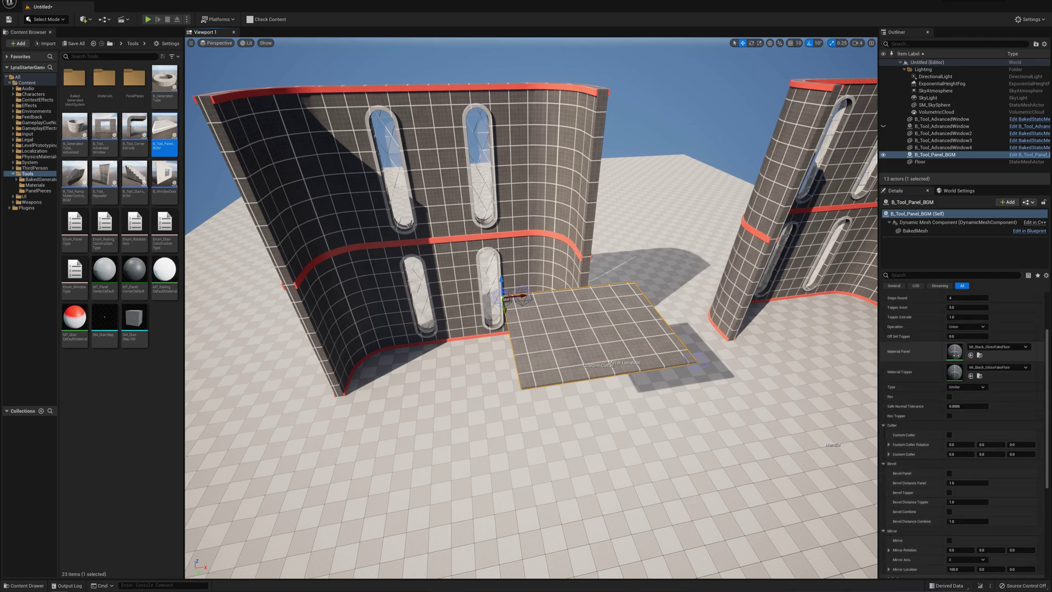
scroll(951, 341, "up", 3)
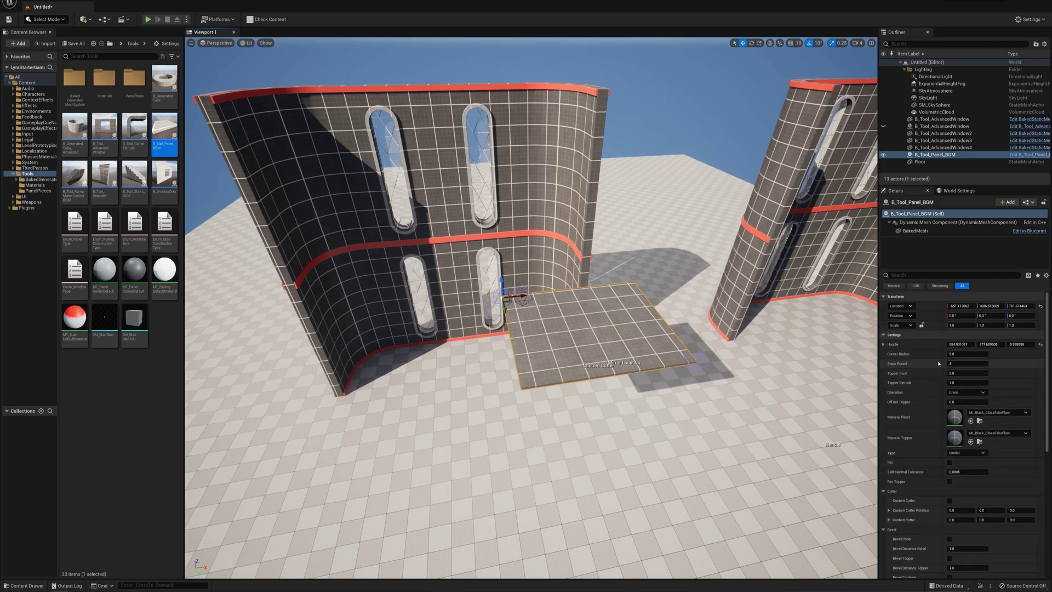
right_click_drag(767, 383, 761, 443)
key("w")
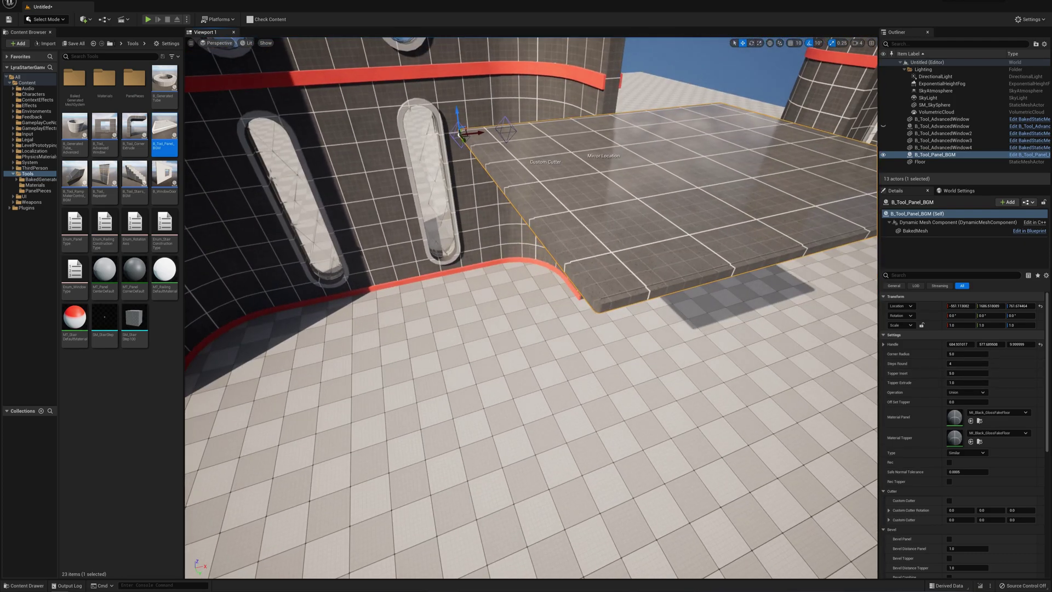
left_click(978, 412)
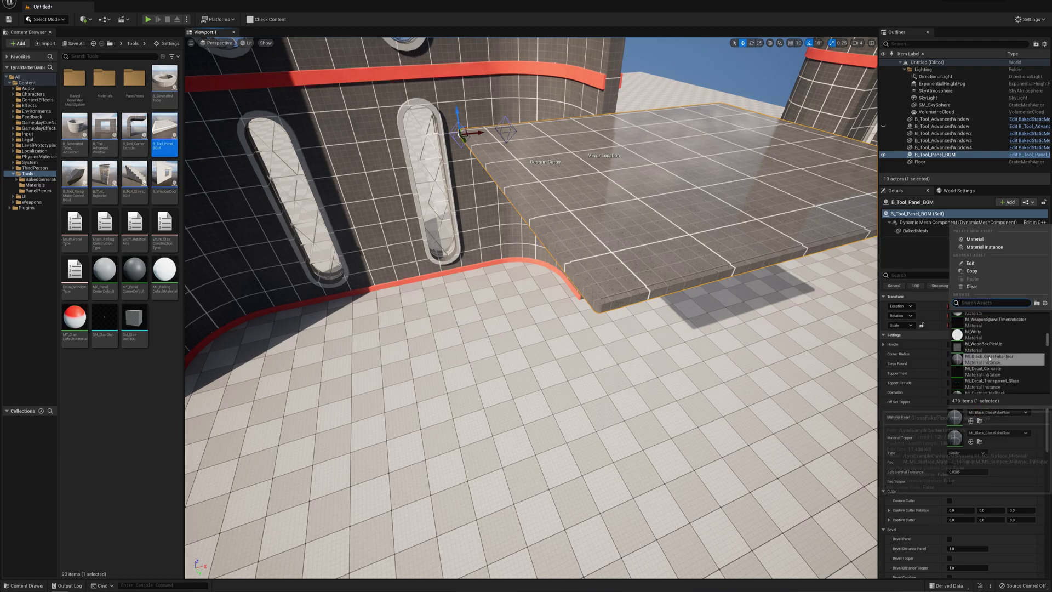
scroll(978, 336, "down", 3)
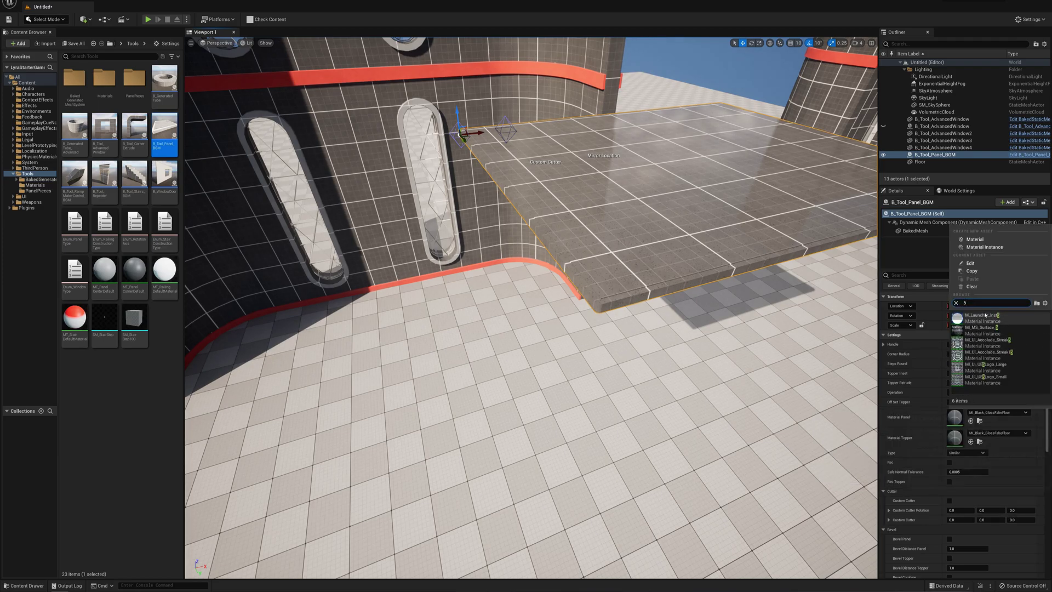
left_click(984, 328)
right_click_drag(758, 305, 667, 288)
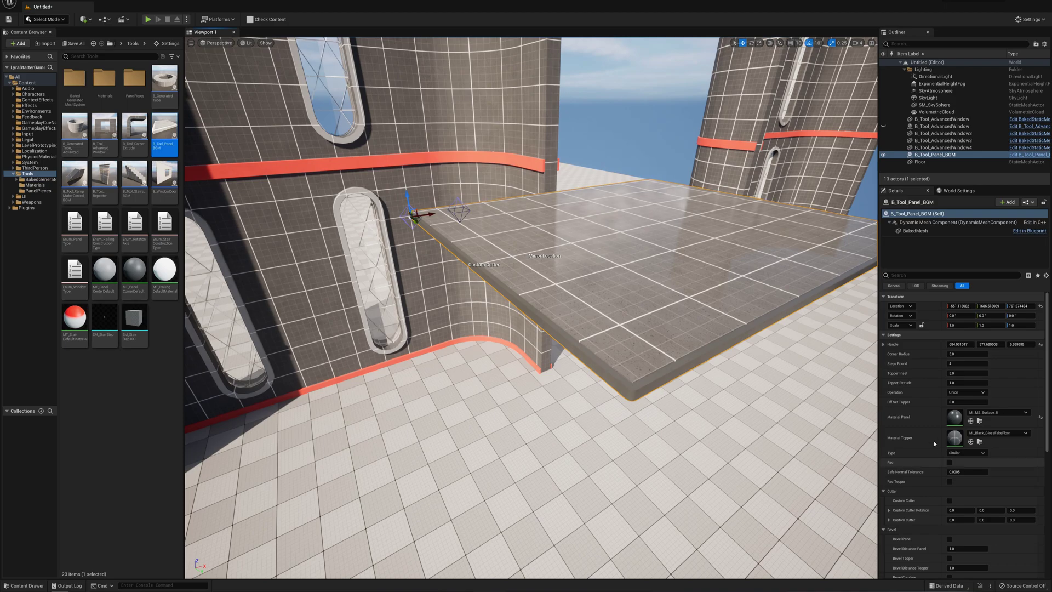
Set the floor panel's Topper Inset to 50
left_click(959, 373)
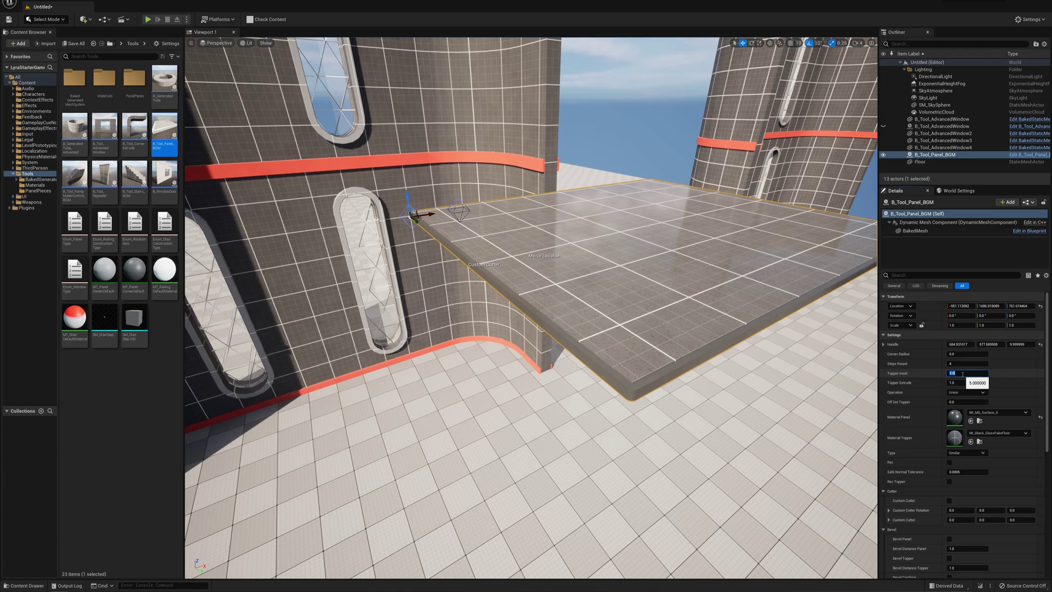
type("50")
key("Return")
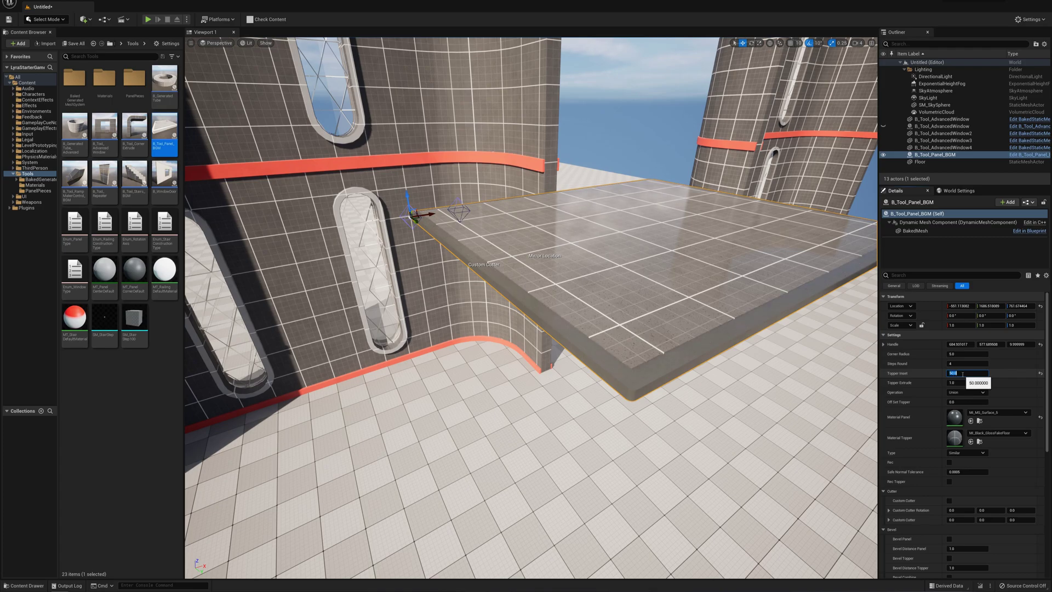
Try Topper Inset values of 200 and -50 on the floor panel and inspect its overhanging edge
key("Return")
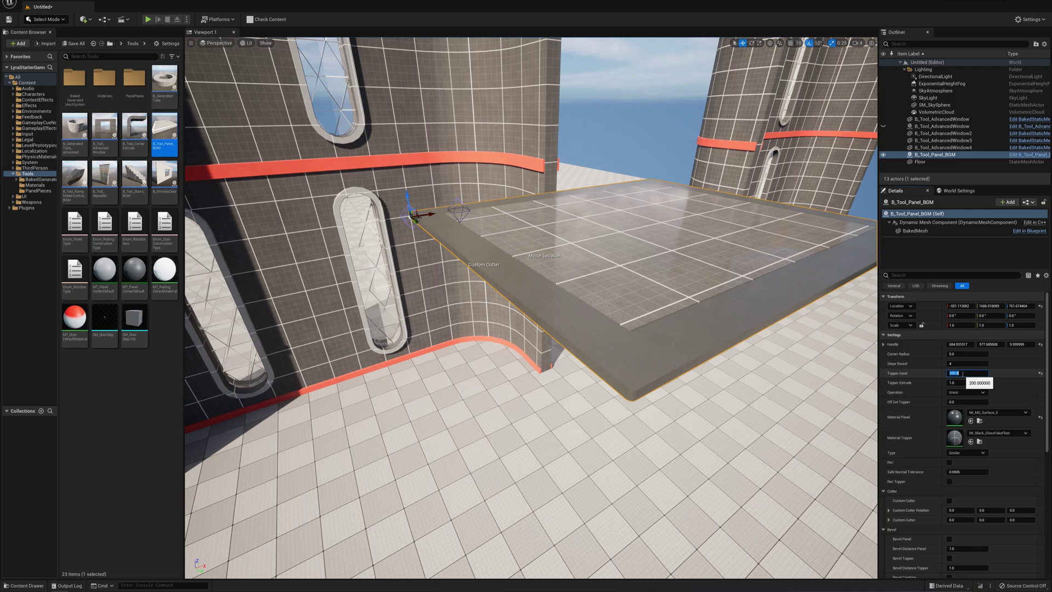
key("Return")
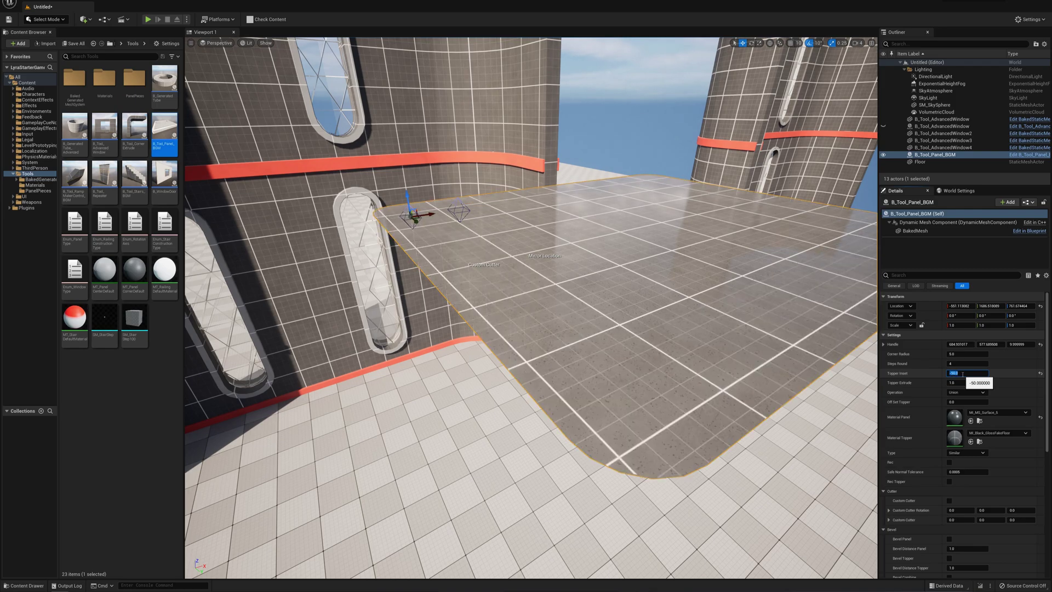
right_click_drag(528, 354, 471, 297)
key("w")
key("s")
key("w")
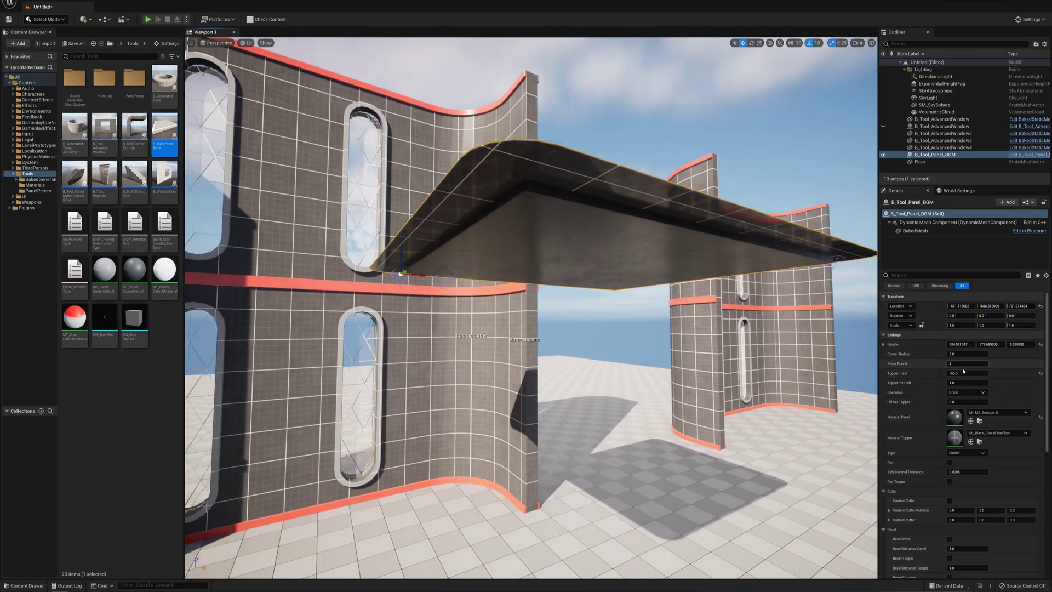
Set the floor panel's Topper Inset to -20 and its Topper Extrude to 20
left_click(961, 373)
type("-20")
key("Return")
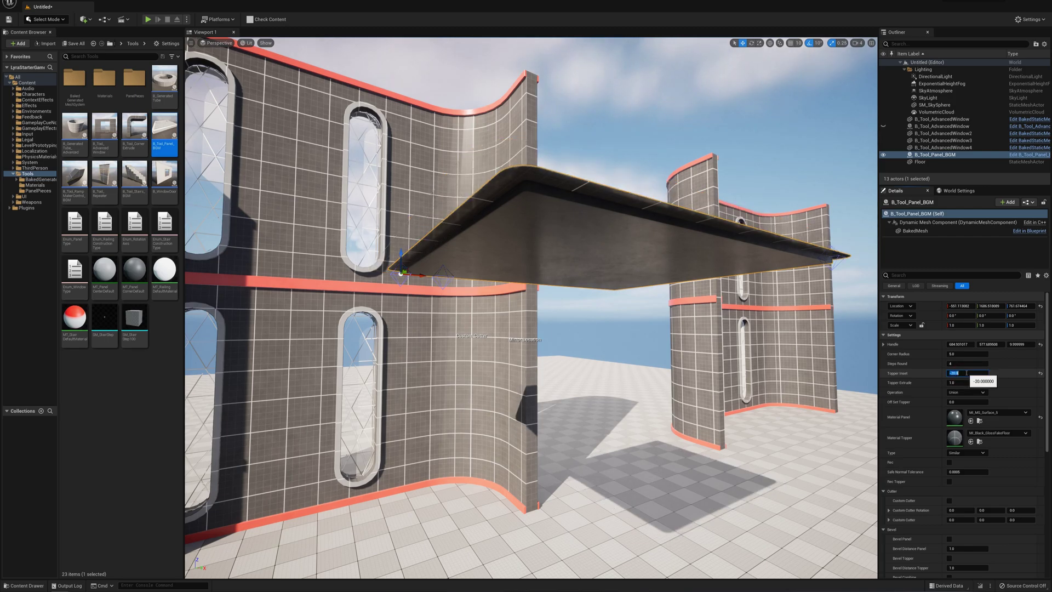
left_click(968, 380)
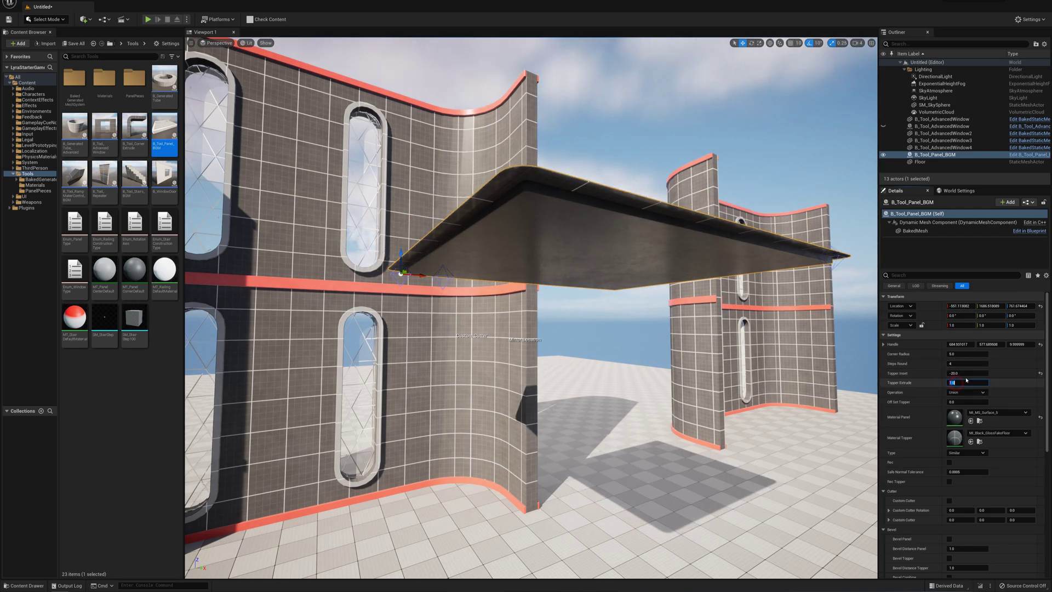
type("20")
key("Return")
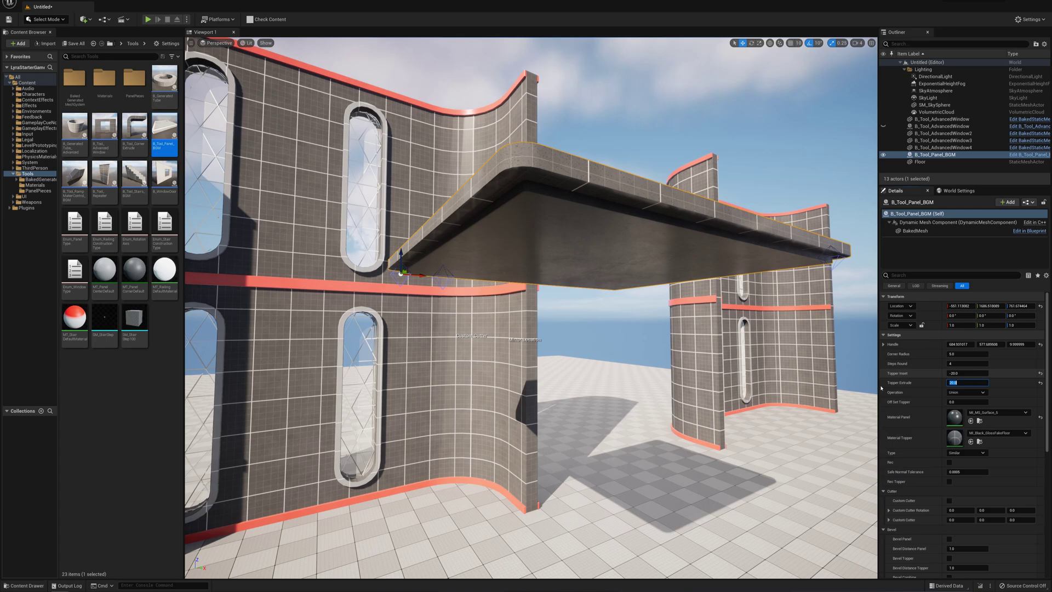
Enable Bevel Panel and Bevel Topper on the floor panel
scroll(531, 306, "up", 3)
right_click_drag(531, 306, 537, 334)
right_click_drag(607, 248, 564, 248)
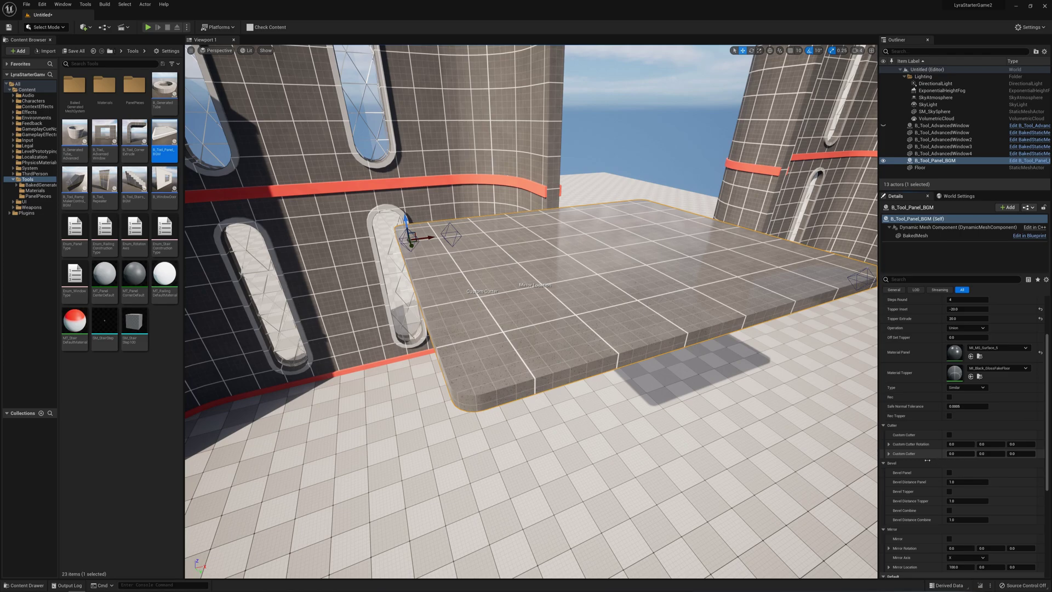
left_click(949, 472)
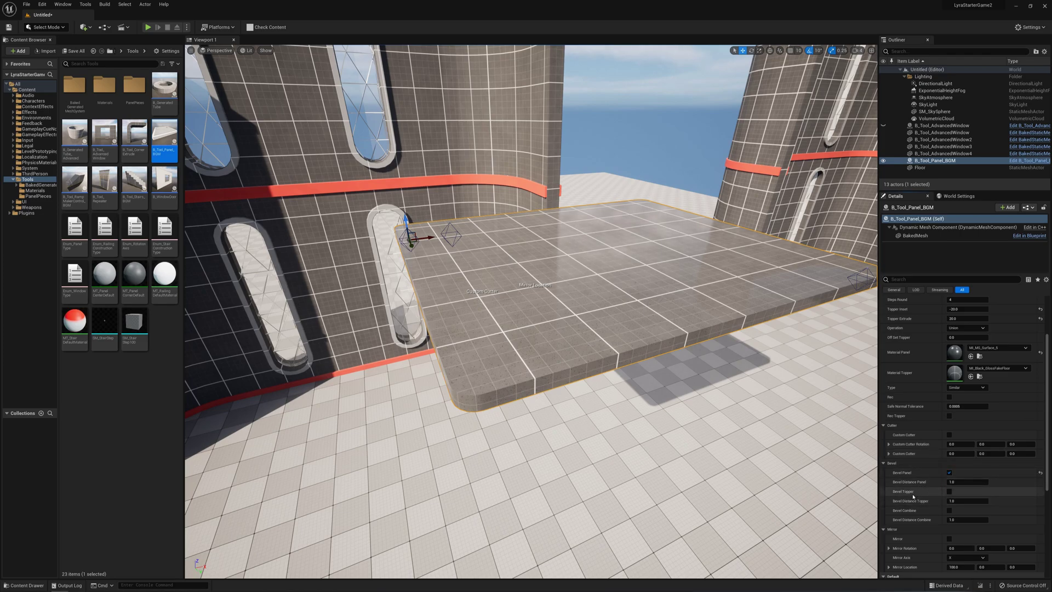
left_click(949, 492)
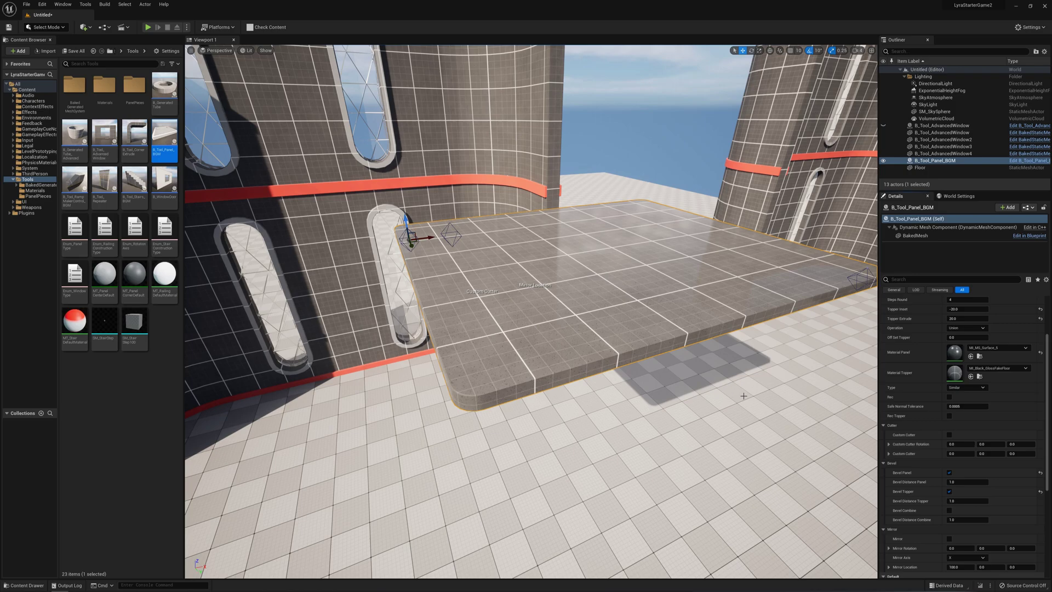
Place a B_Tool_Stairs_BGM on the ground in front of the walls and rotate it to about -90 degrees around the vertical axis
mouse_move(714, 378)
right_mouse_down()
mouse_move(654, 413)
mouse_move(707, 396)
mouse_move(668, 414)
mouse_move(712, 379)
right_mouse_up()
key("s")
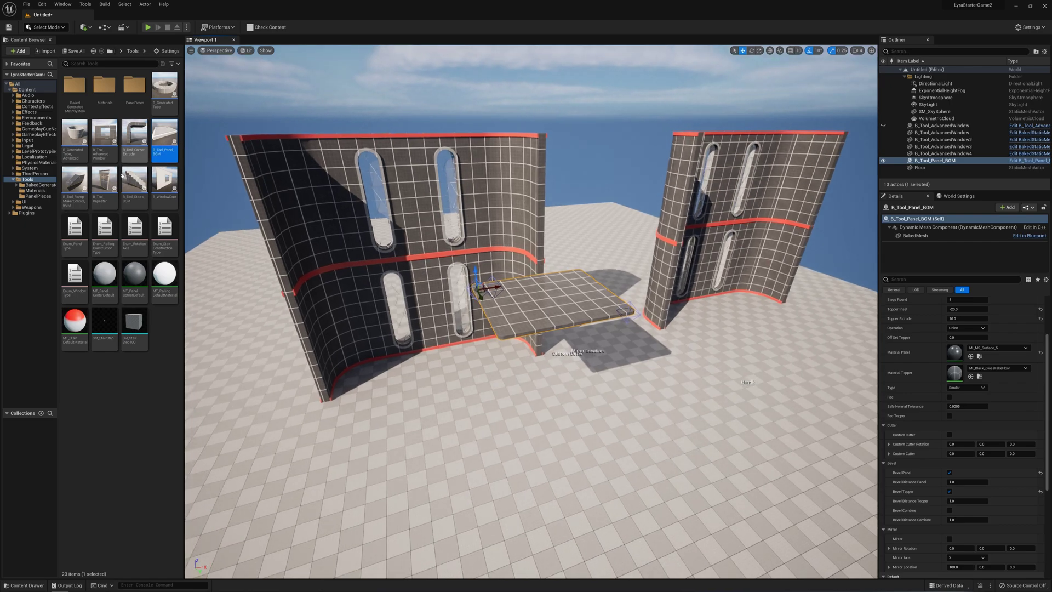
left_click_drag(127, 176, 628, 498)
right_click_drag(628, 498, 629, 498)
key("e")
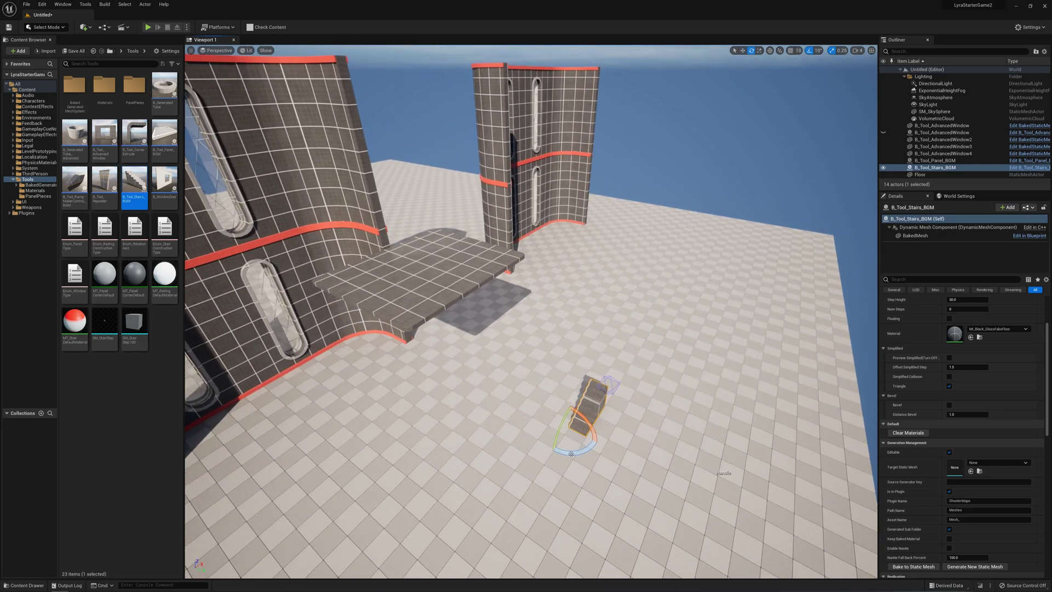
left_click_drag(571, 453, 518, 456)
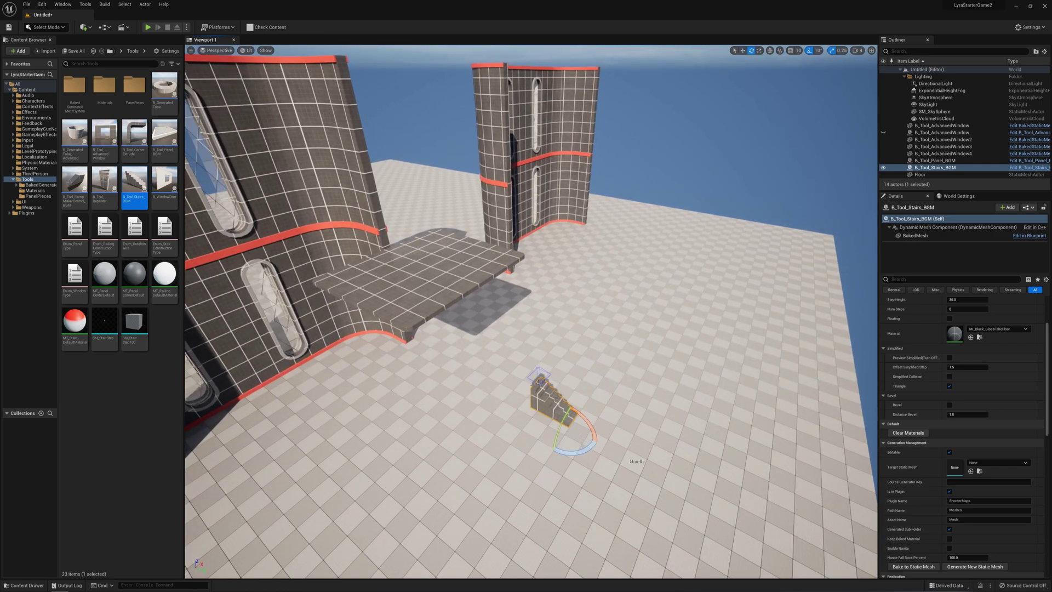
Move the stairs across the ground so that they face the raised floor panel from a distance
key("w")
left_click_drag(589, 435, 721, 500)
right_click_drag(718, 480, 718, 480)
right_click_drag(510, 449, 509, 449)
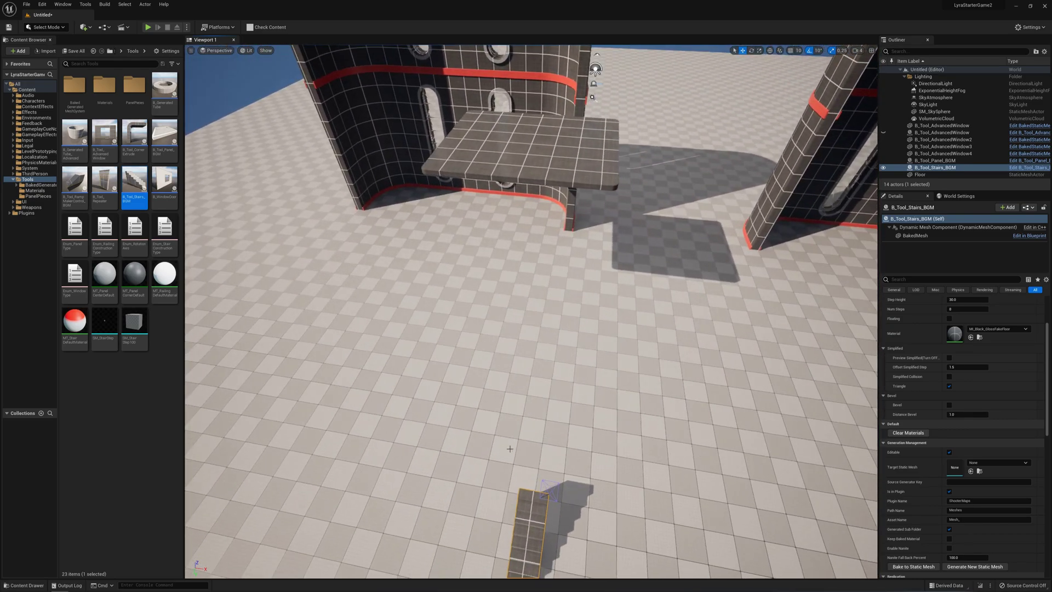
right_click_drag(635, 484, 635, 484)
left_click_drag(634, 491, 569, 480)
right_click_drag(570, 480, 544, 490)
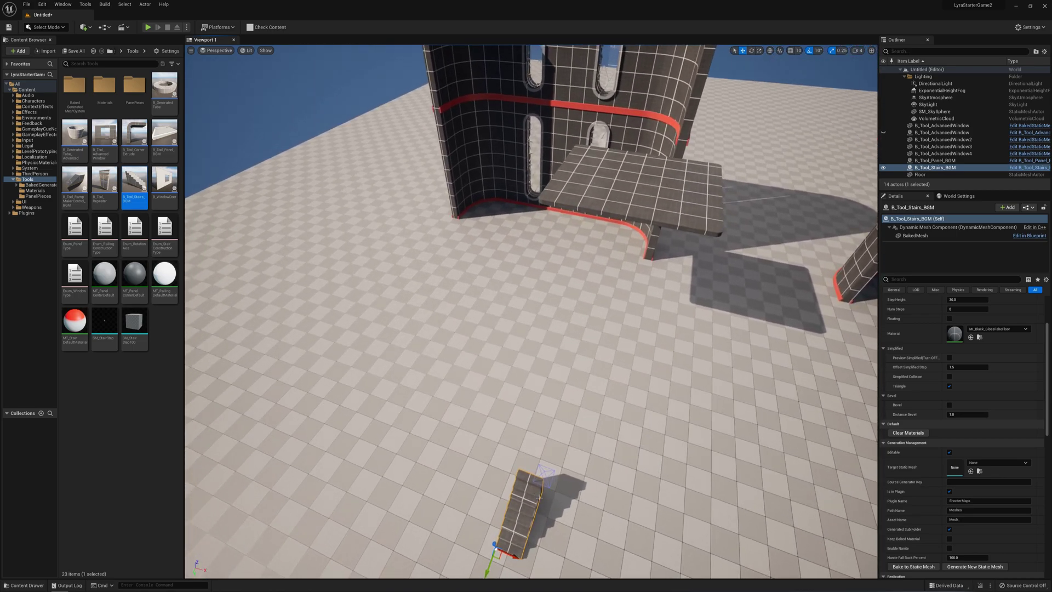
Stretch the stairs with their Handle point so that they climb to the edge of the floor panel
left_click(544, 470)
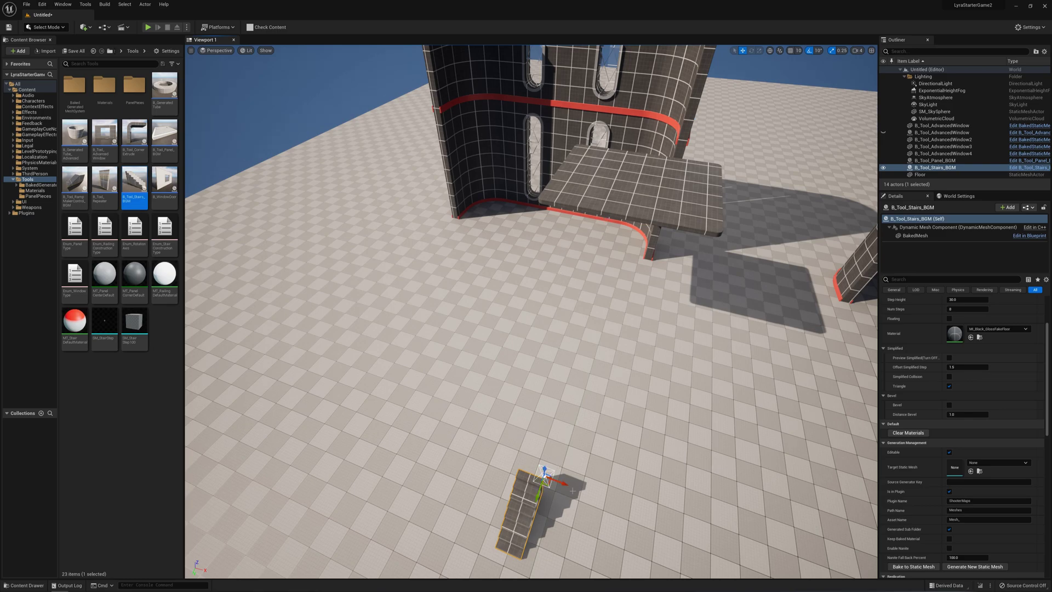
left_click_drag(536, 495, 619, 224)
right_click_drag(596, 196, 615, 216)
left_click_drag(682, 227, 769, 218)
right_click_drag(769, 218, 750, 246)
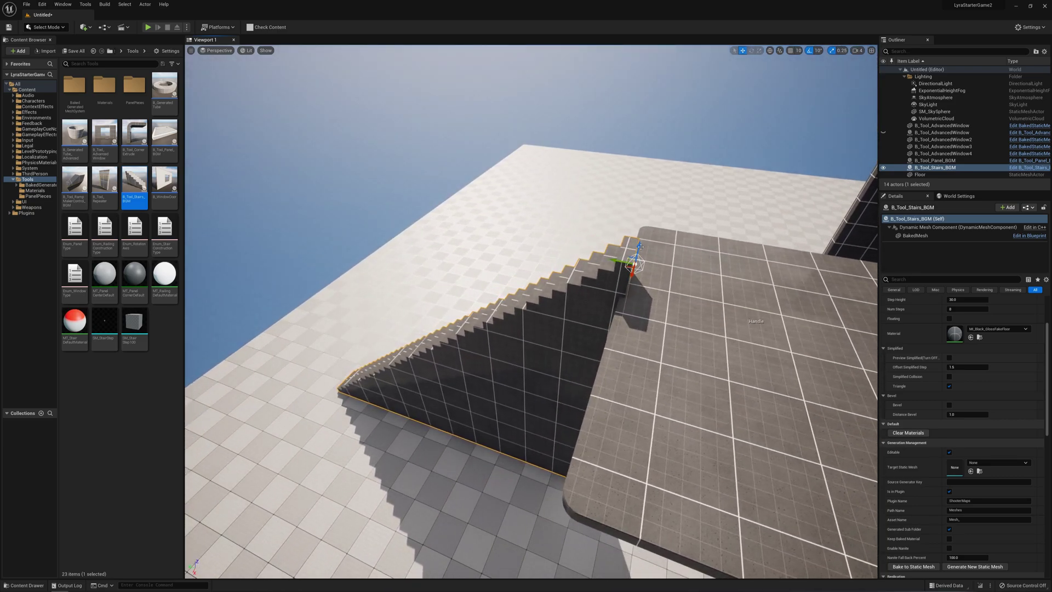
Lower the stairs' Handle point to the floor panel's level and widen the staircase along the panel's edge
left_click_drag(640, 246, 645, 286)
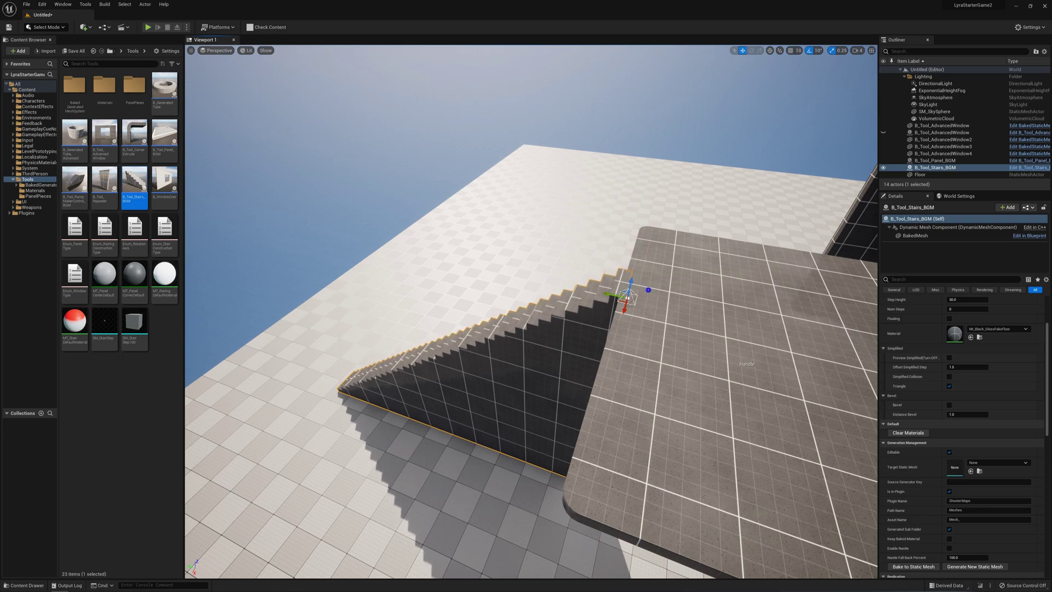
right_click_drag(648, 290, 699, 277)
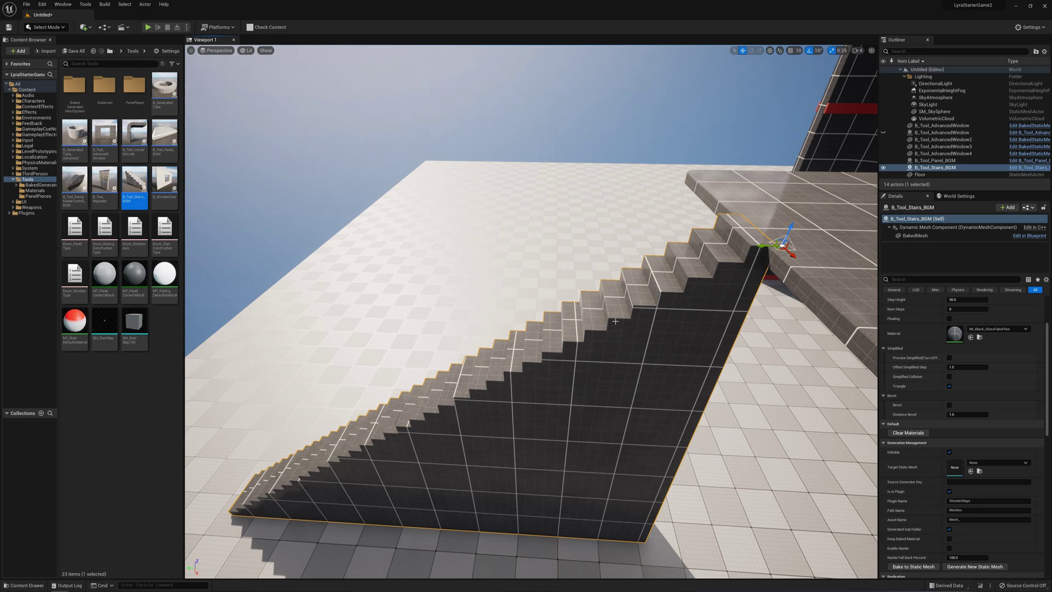
right_click_drag(632, 330, 698, 338)
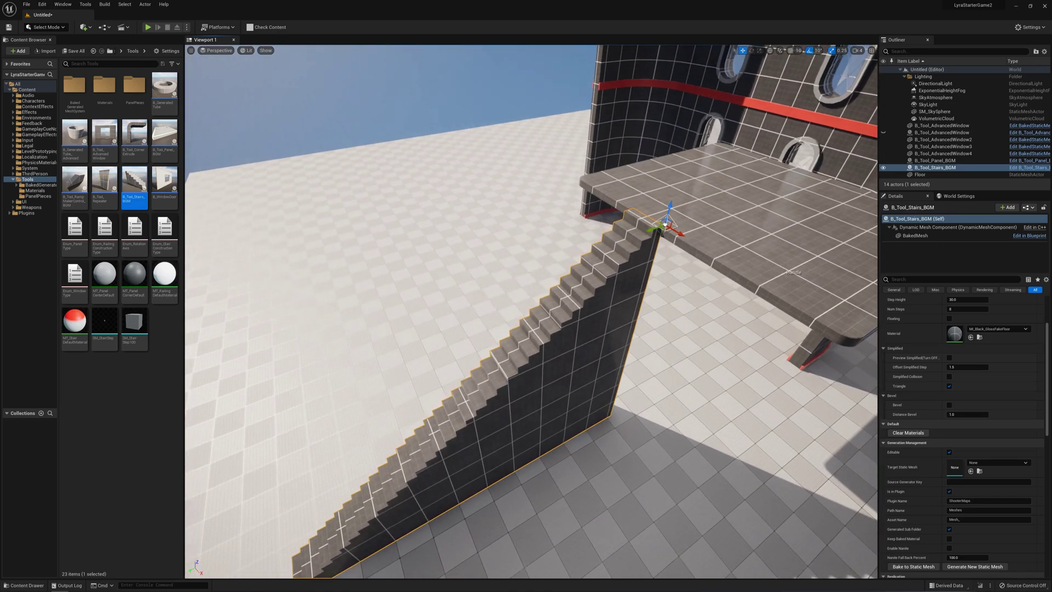
left_click_drag(674, 233, 767, 305)
right_click_drag(766, 305, 679, 271)
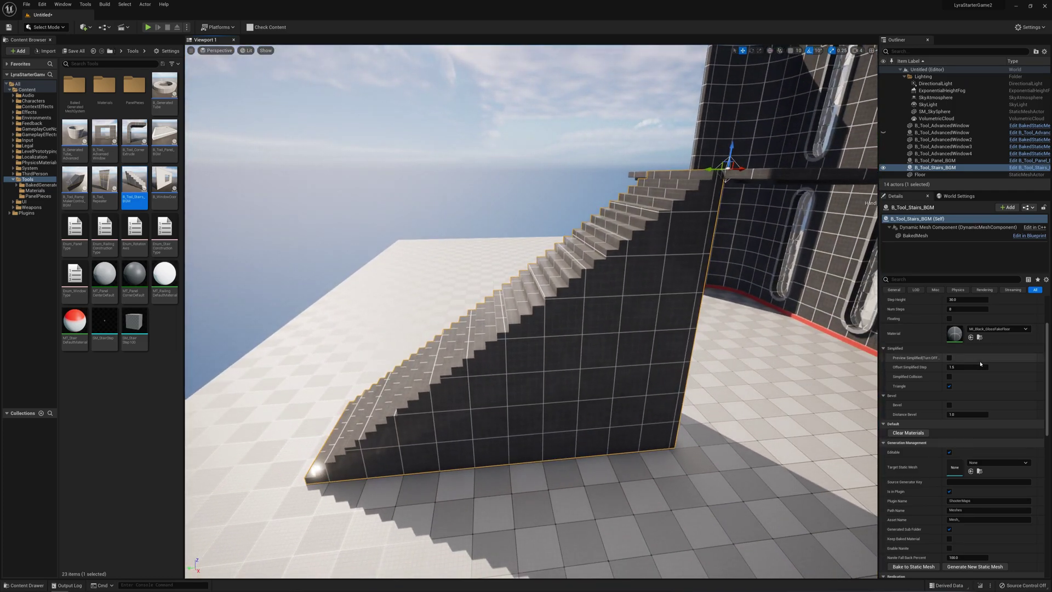
Set the stairs' Type to FixedStepNumber and try Num Steps of 12, ending at 20
scroll(914, 349, "up", 3)
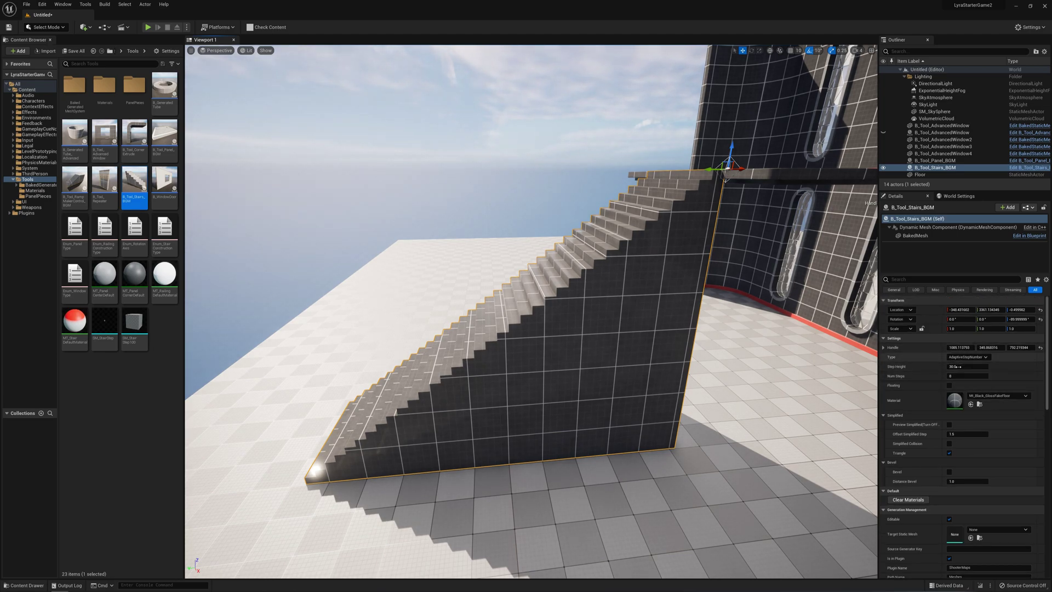
left_click(958, 359)
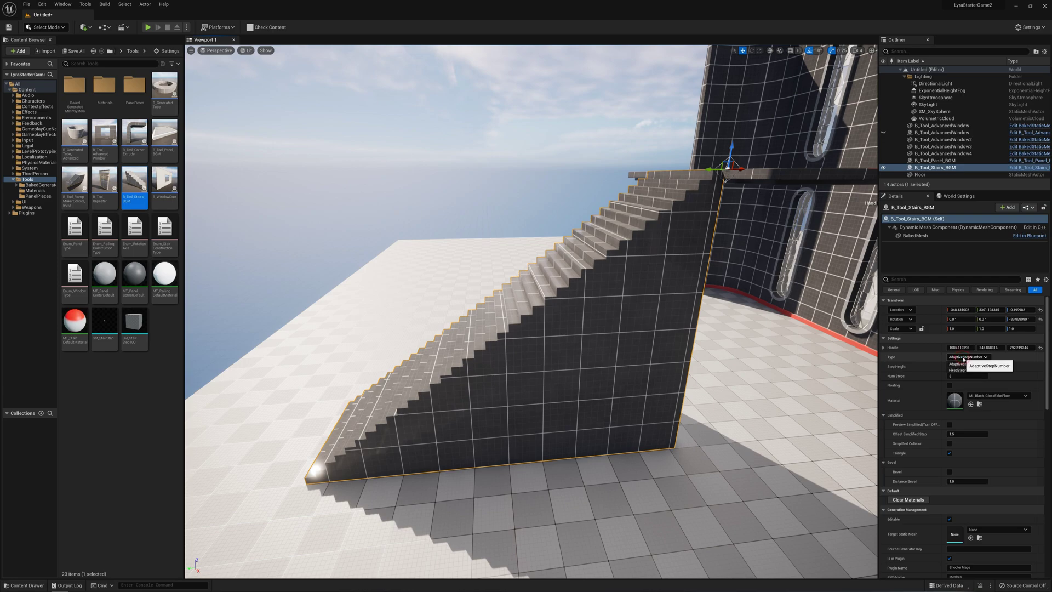
left_click(959, 370)
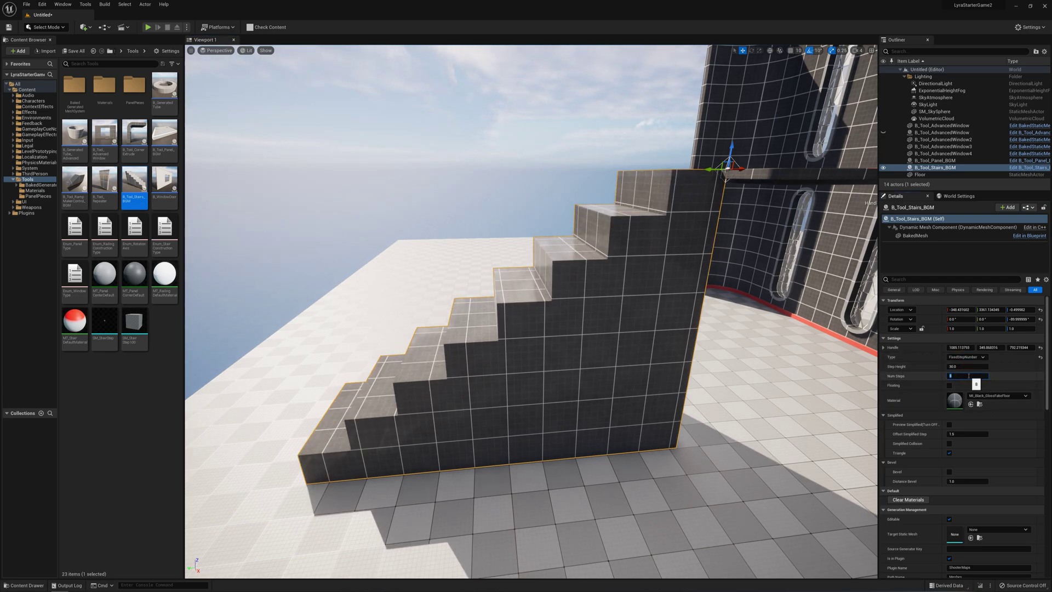
type("12")
key("Return")
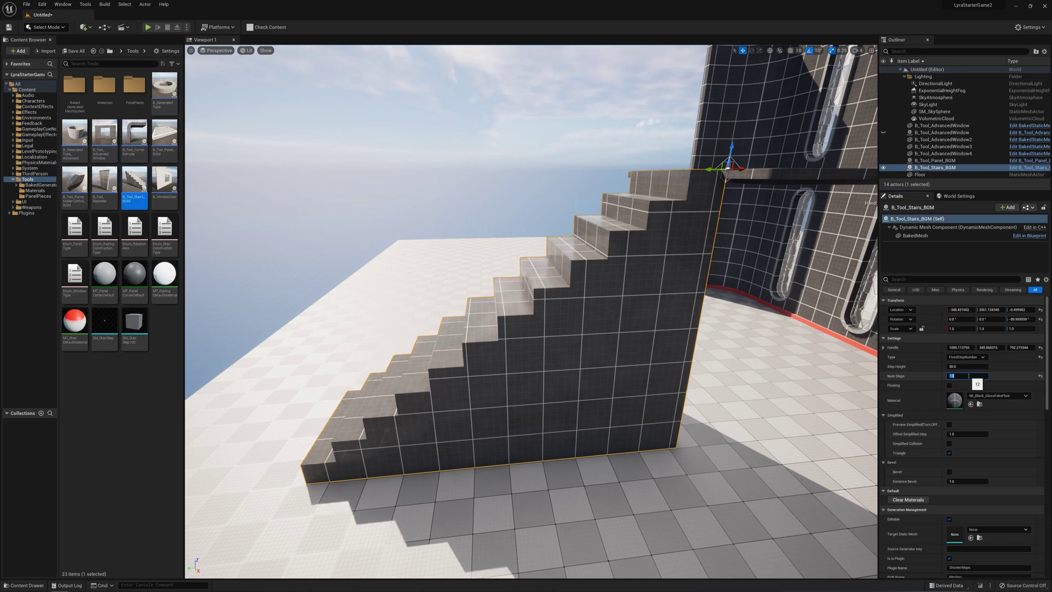
key("Return")
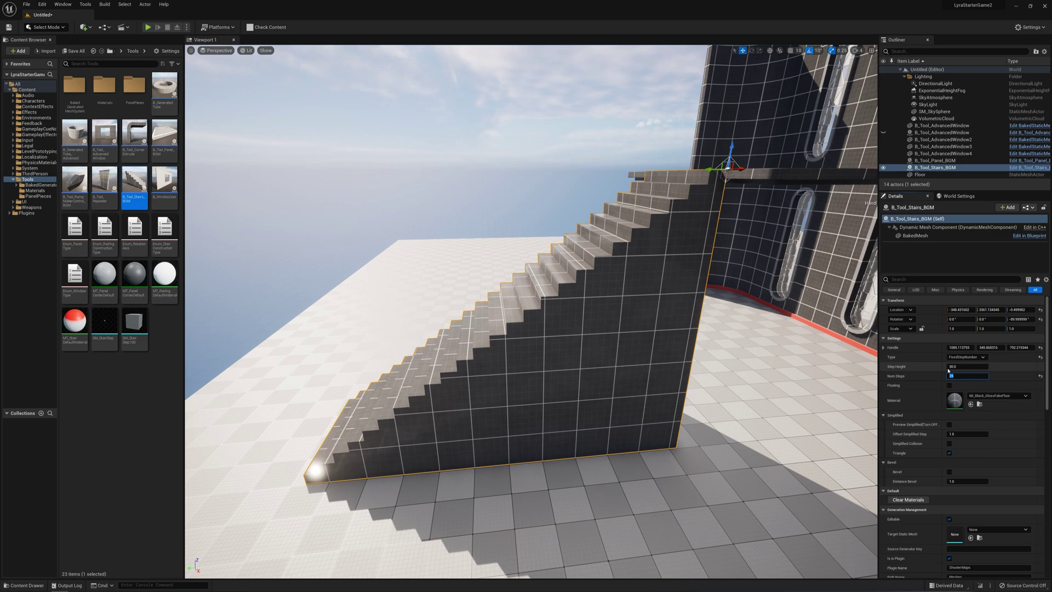
Set the stairs' Type to AdaptiveStepNumber and try Step Heights of 20 and 50, ending at 30
left_click(966, 357)
left_click(948, 364)
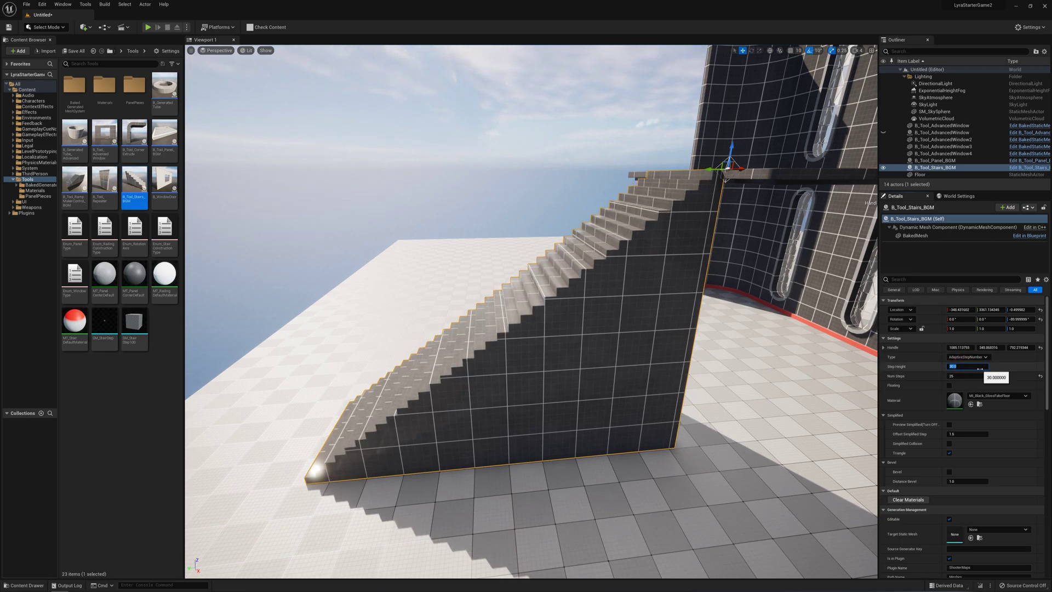
type("20")
key("Return")
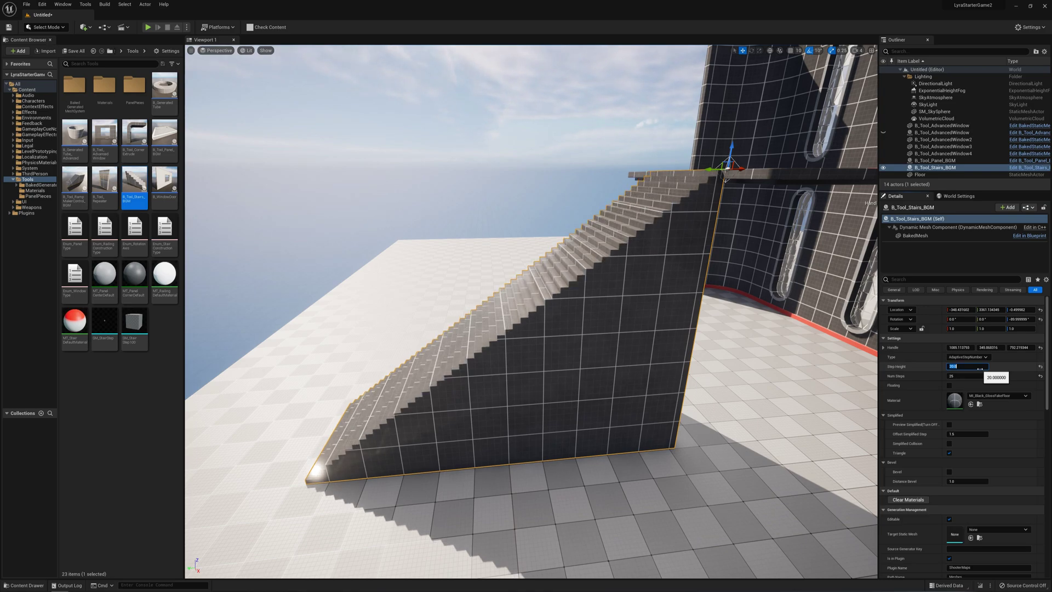
type("50")
key("Return")
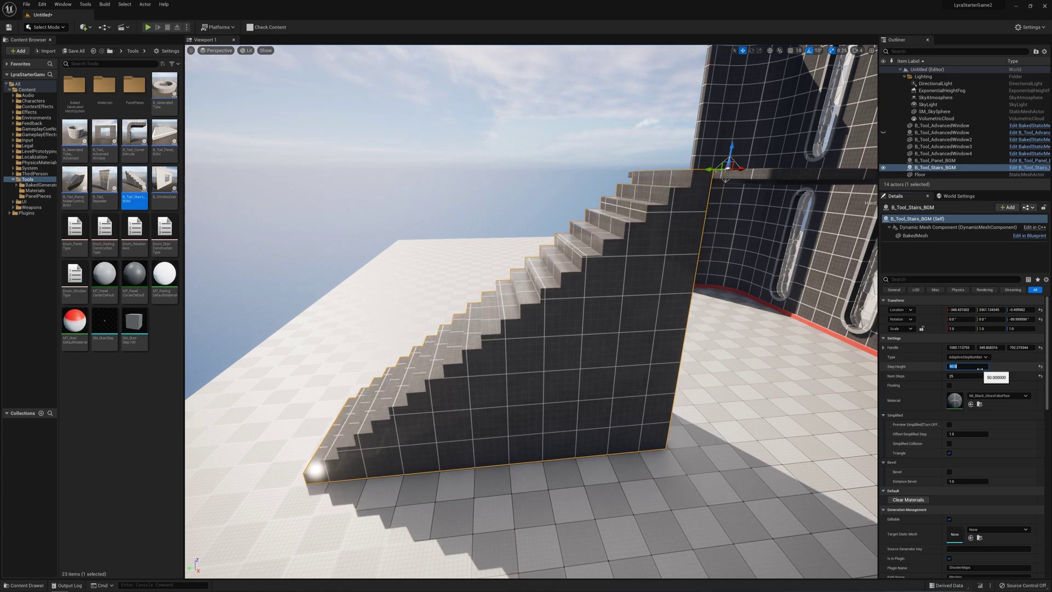
key("Return")
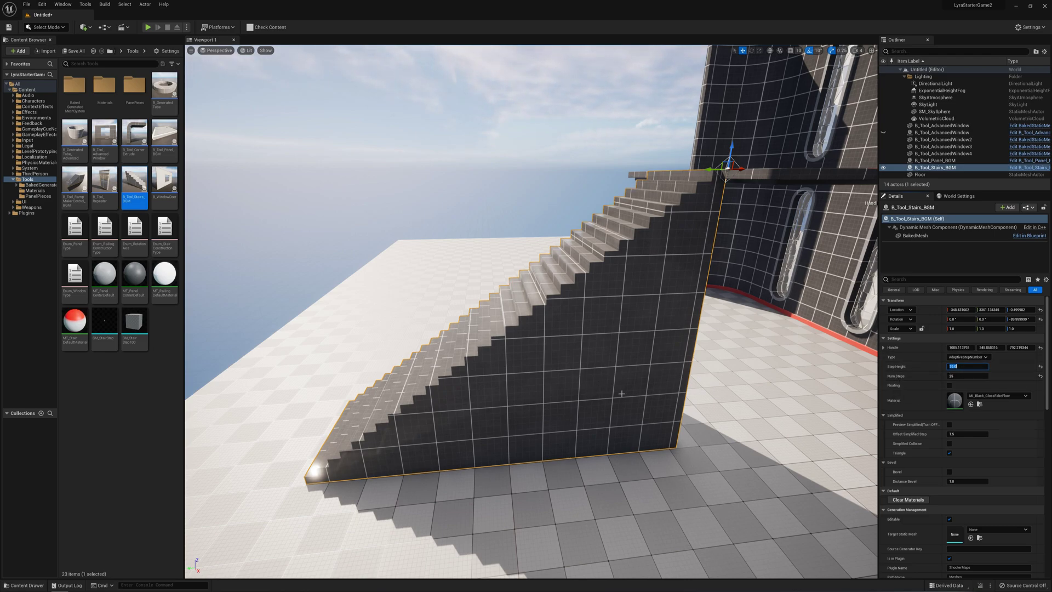
Enable Floating, Simplified Collision and Bevel on the stairs
left_click(949, 385)
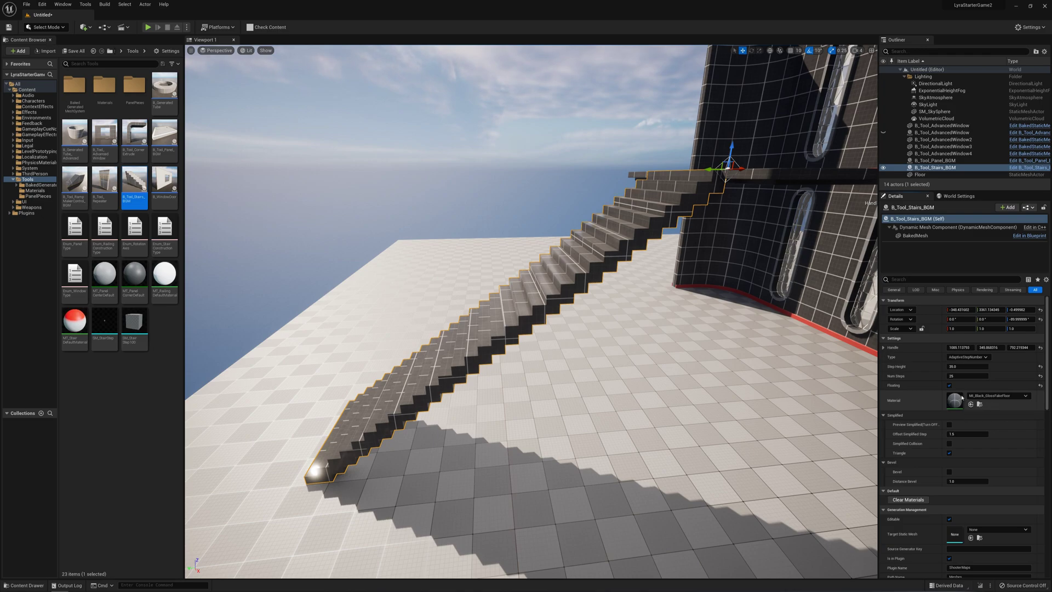
scroll(943, 387, "down", 2)
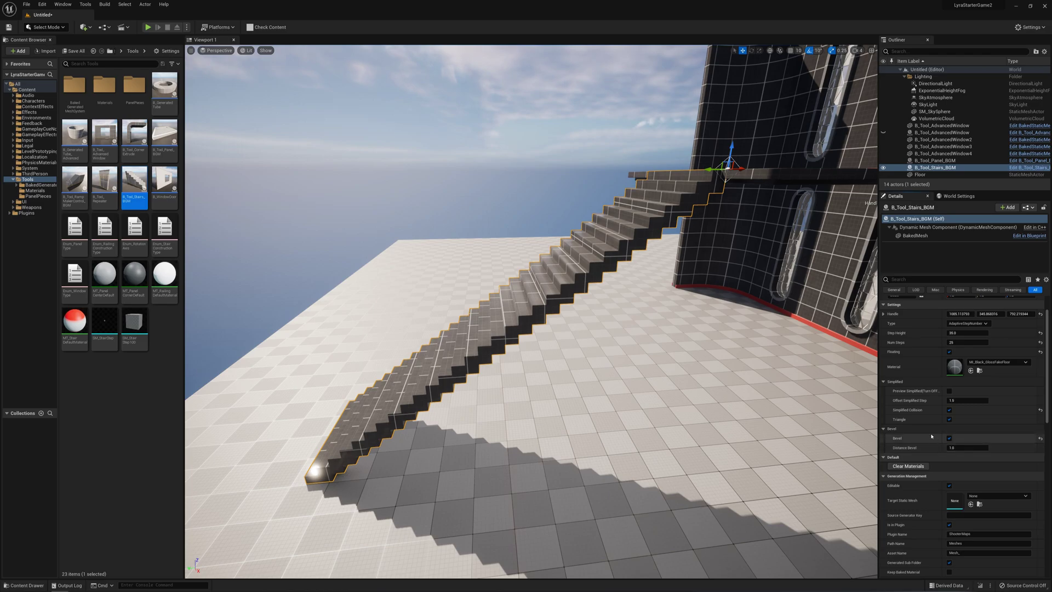
Swap the finished stairs to a static mesh with the scripted actor action
right_click_drag(692, 264, 627, 205)
key("s")
right_click_drag(875, 229, 854, 233)
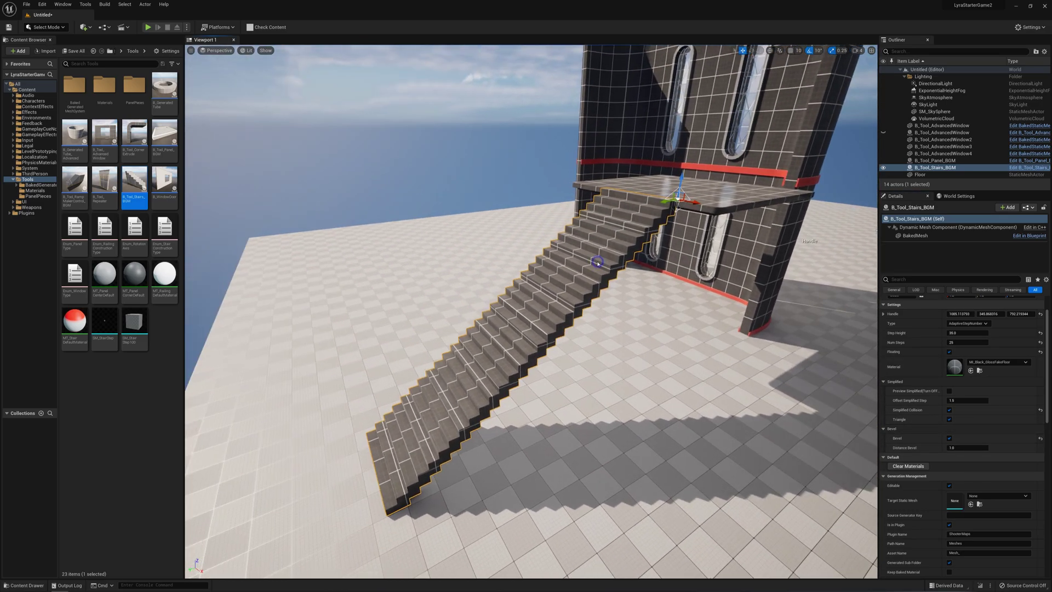
right_click(598, 265)
mouse_move(649, 424)
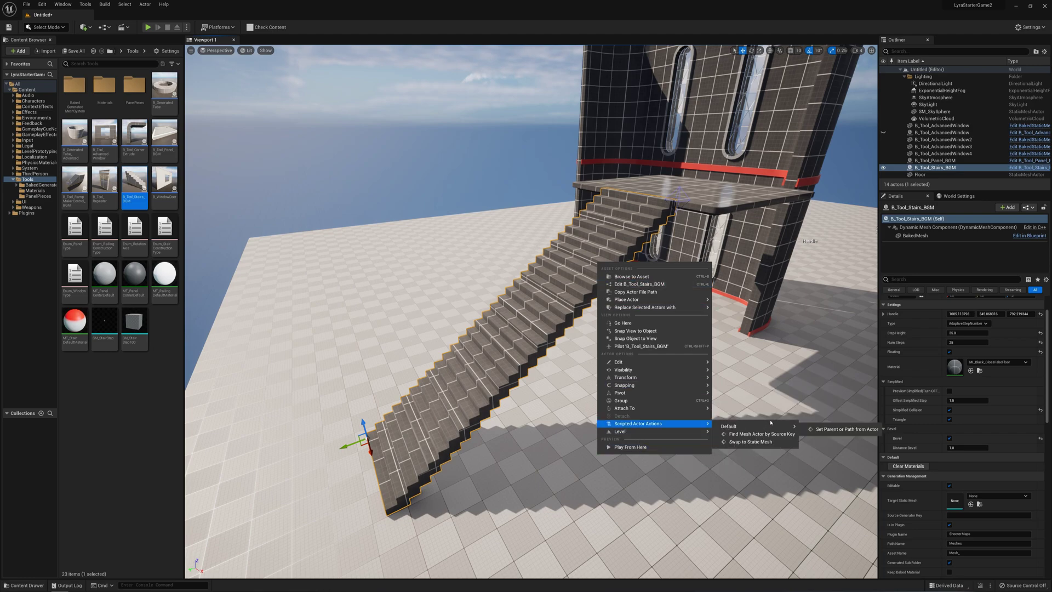
left_click(749, 441)
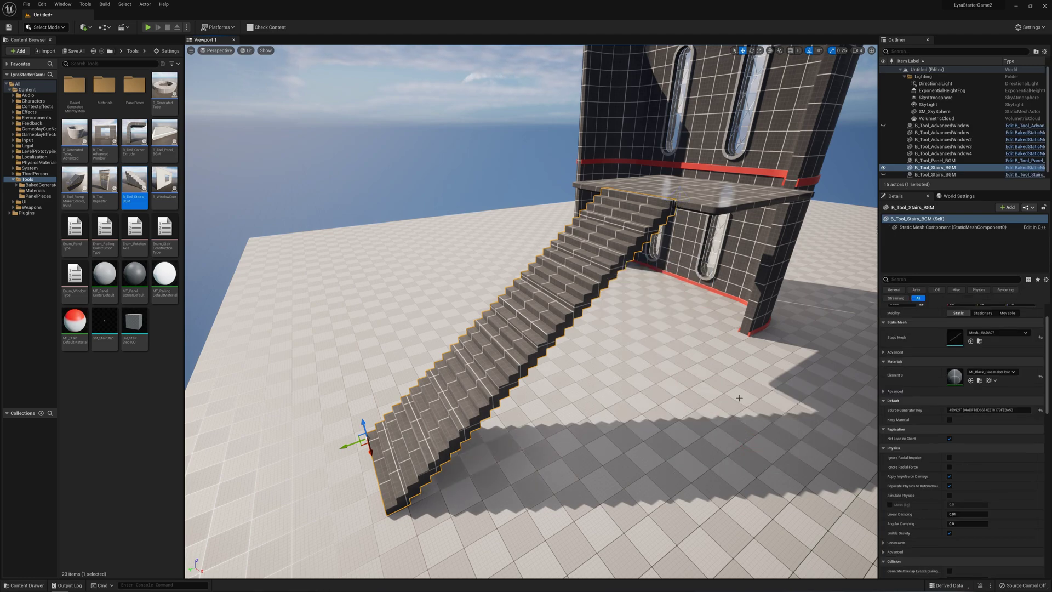
Swap the floor panel at the top of the stairs to a static mesh with the scripted actor action
left_click(701, 190)
right_click_drag(701, 190, 663, 180)
right_click(818, 203)
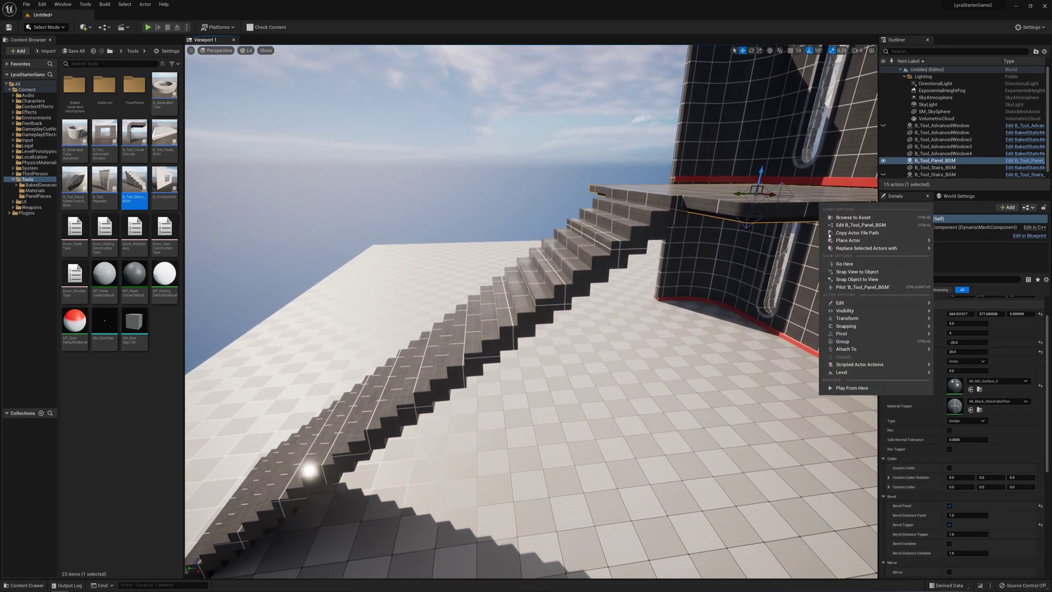
mouse_move(846, 364)
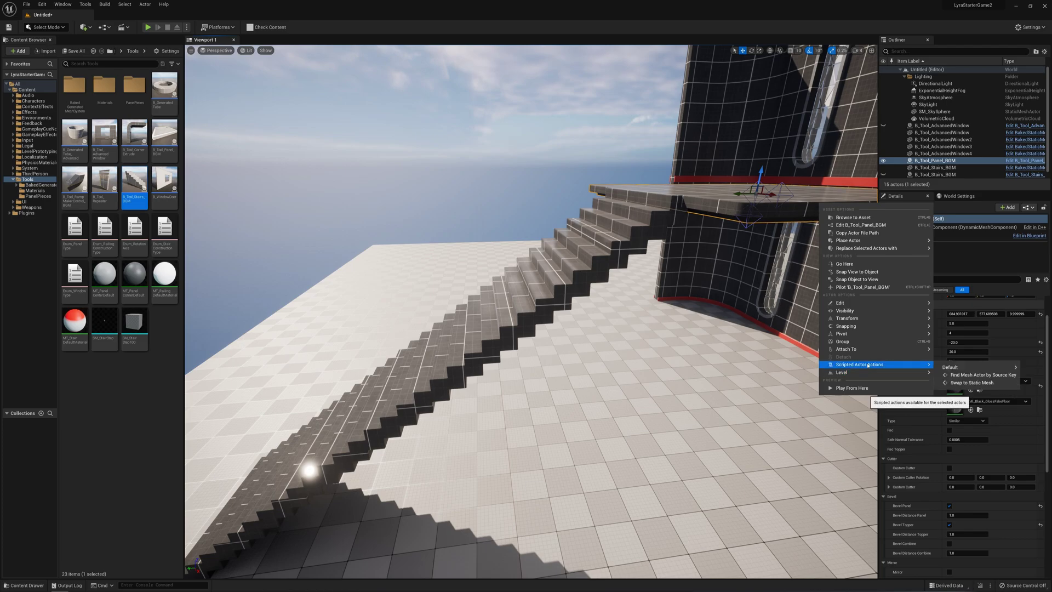
left_click(971, 383)
Select the baked floor panel together with the stairs and move both further inside the curved window wall
key("f")
mouse_move(653, 335)
right_mouse_down()
mouse_move(665, 328)
mouse_move(653, 335)
right_mouse_up()
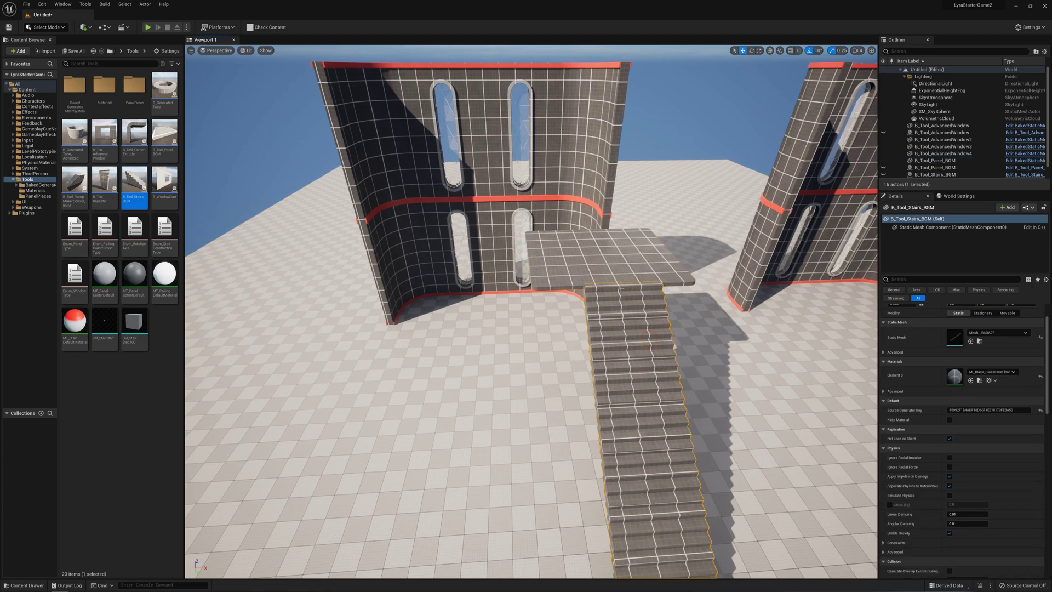
left_click(653, 335, "ctrl")
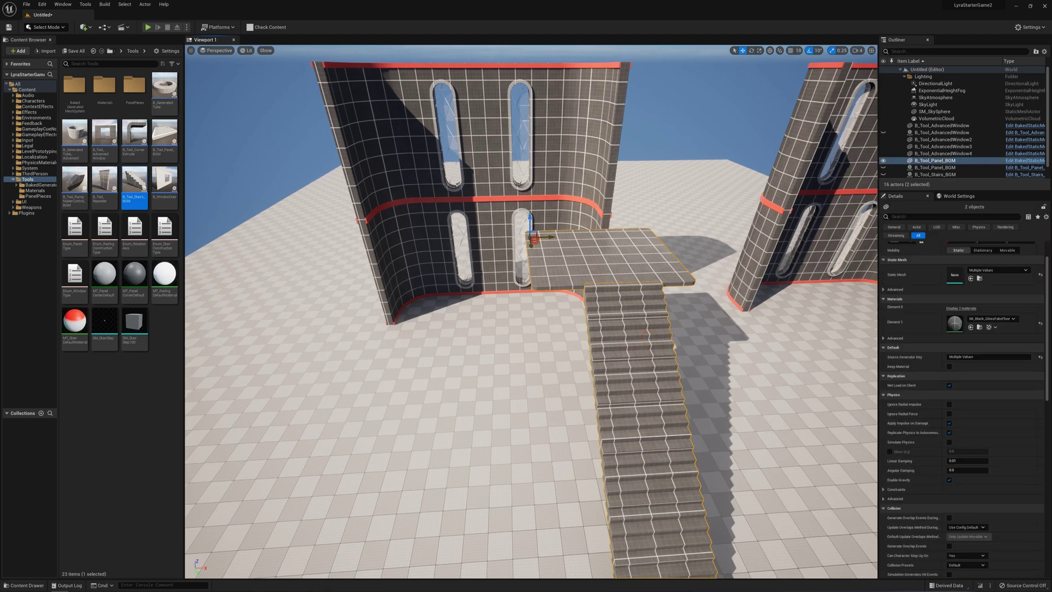
left_click_drag(531, 236, 452, 204)
Place a B_GeneratedTube on the open floor in front of the window walls
key("s")
right_click_drag(566, 255, 566, 255)
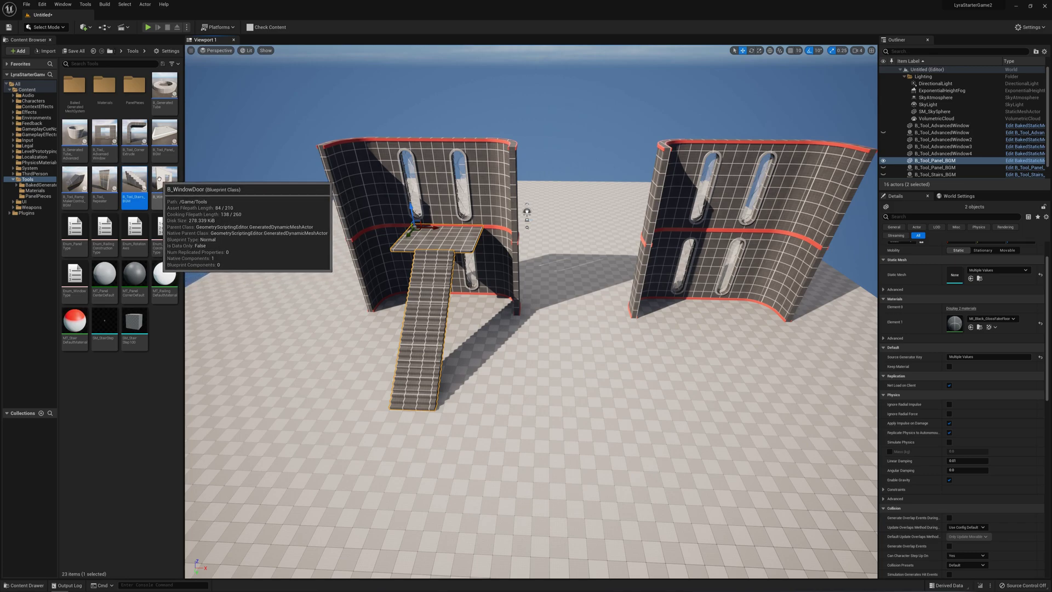
left_click(167, 100)
left_click_drag(167, 100, 575, 376)
scroll(575, 375, "up", 3)
right_click_drag(575, 376, 521, 400)
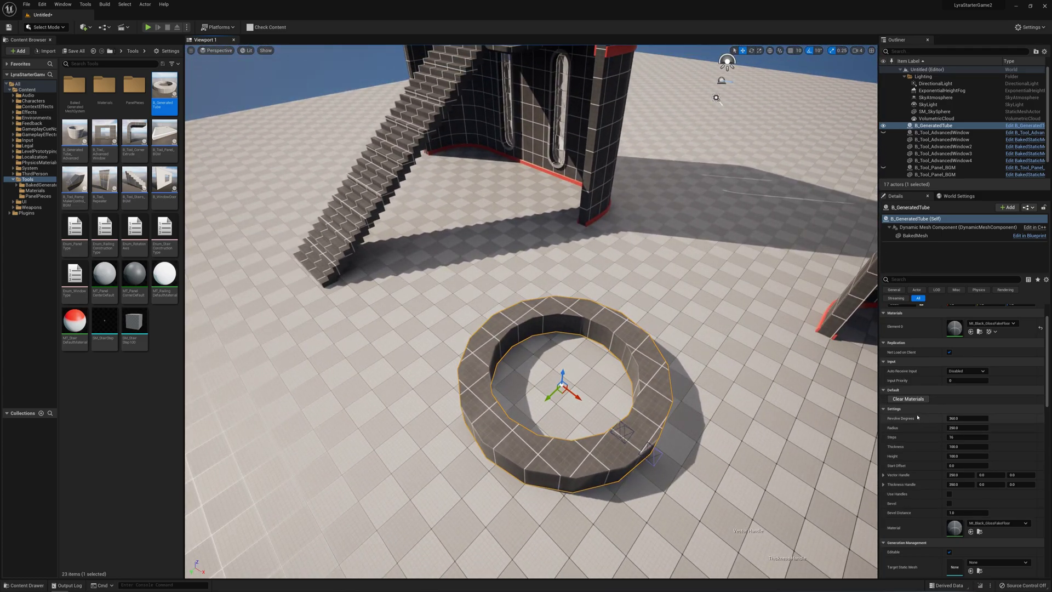
Try Revolve Degrees of 180 on the tube, ending at 270
left_click(973, 419)
key("Return")
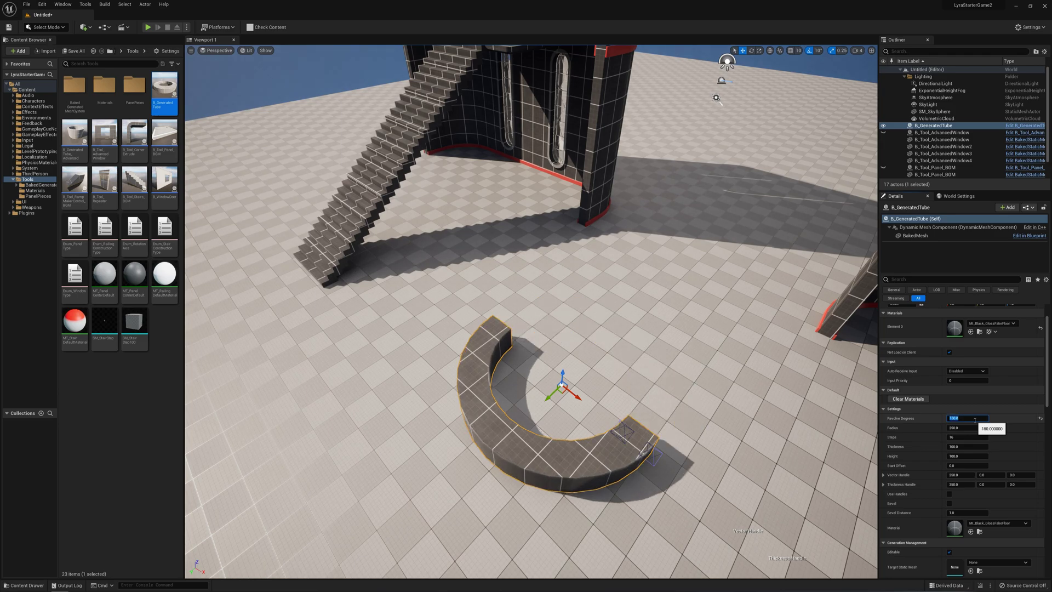
key("Return")
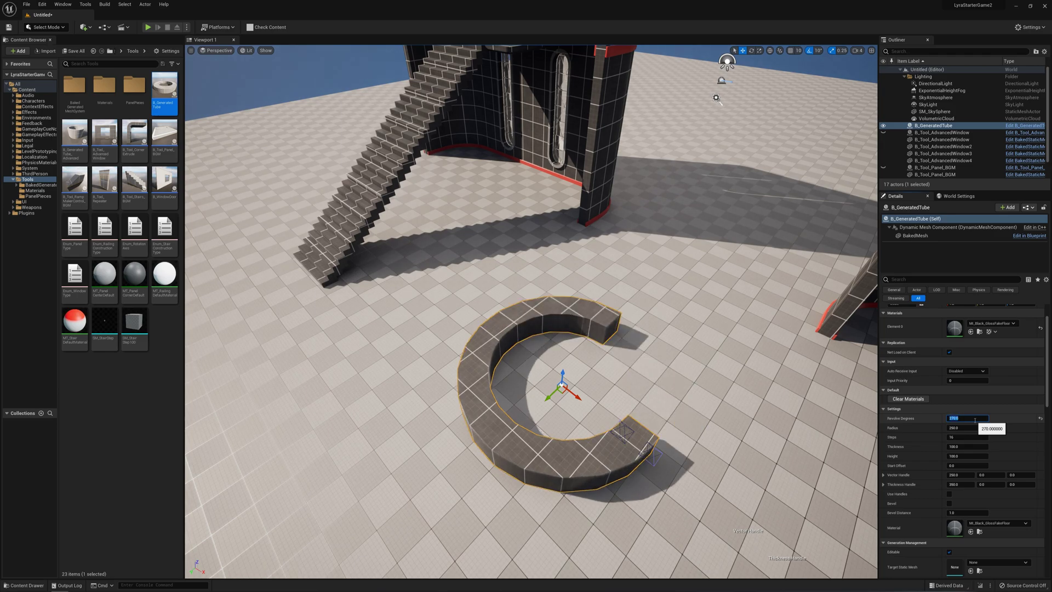
Try Radius values of 500 and 100 on the tube, ending at 500
left_click(968, 426)
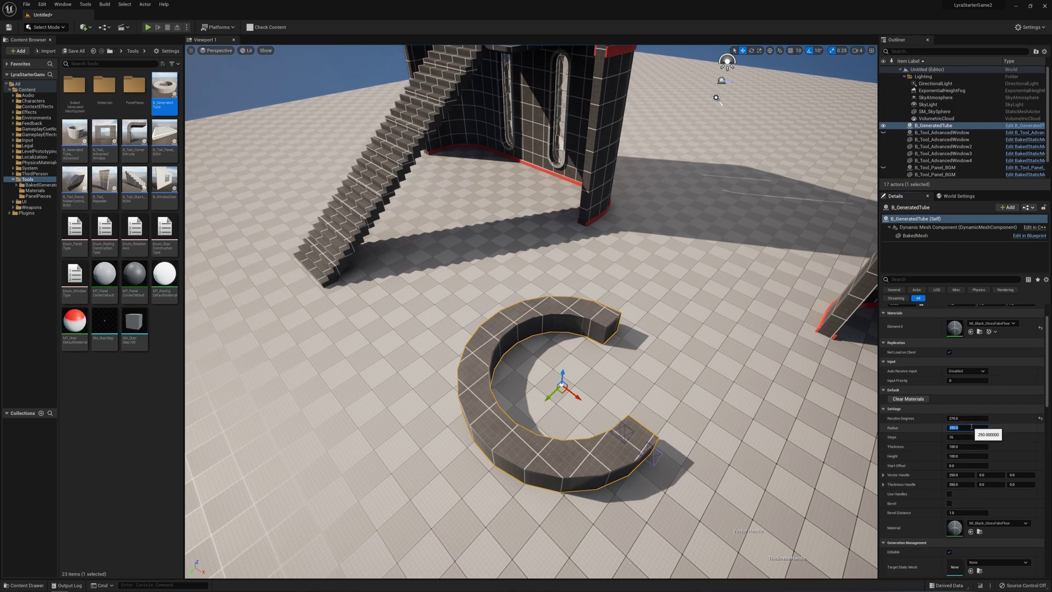
type("500")
key("Return")
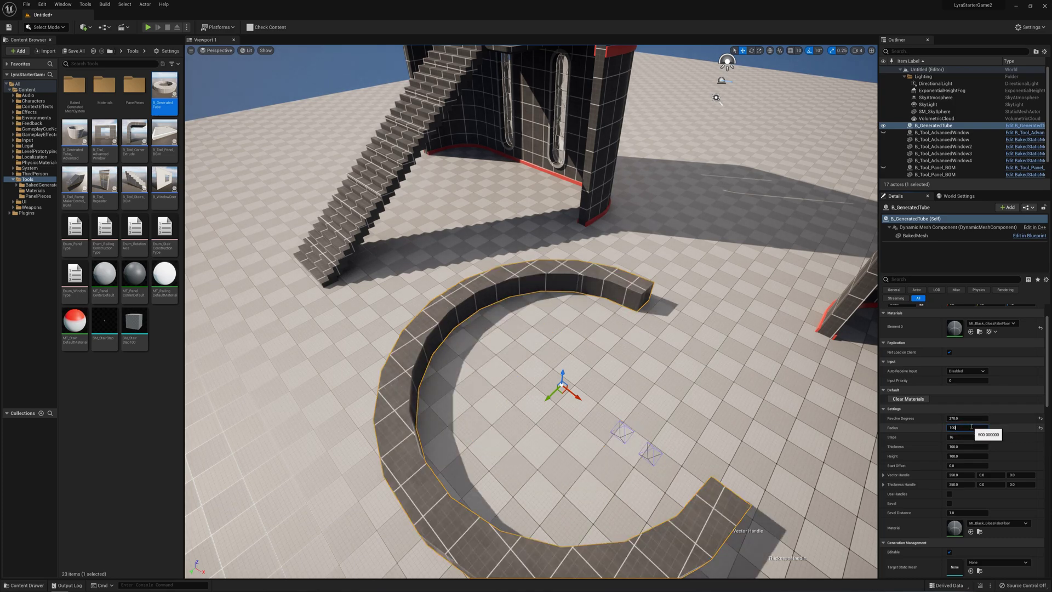
type("100")
key("Return")
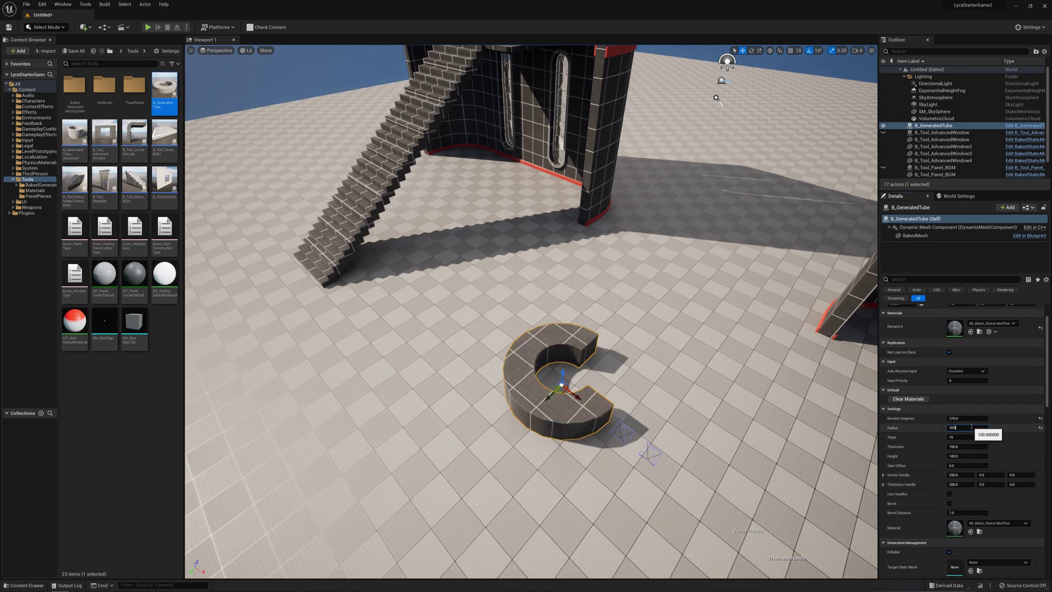
type("500")
key("Return")
Try Thickness values of 50, 500 and 10 on the tube, ending at 20
mouse_move(856, 422)
right_mouse_down()
mouse_move(838, 422)
mouse_move(859, 423)
right_mouse_up()
left_click(970, 445)
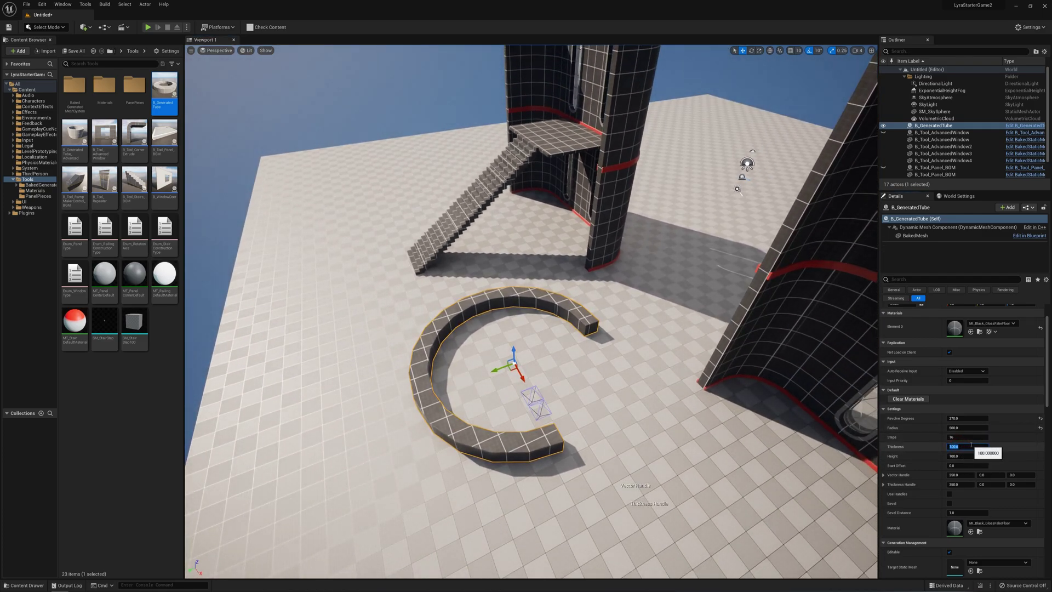
type("50")
key("Return")
type("500")
key("Return")
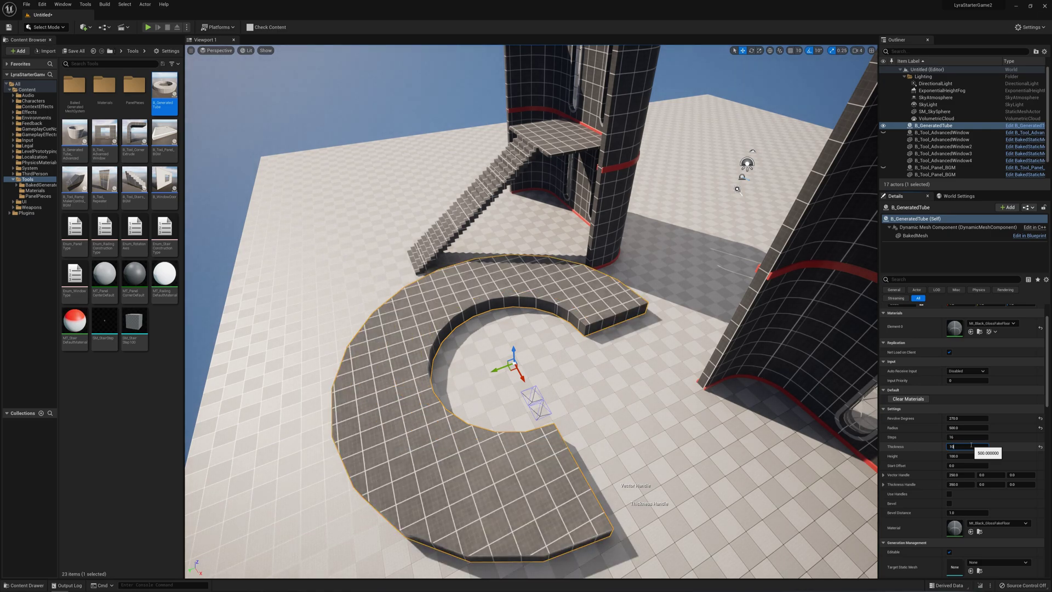
type("10")
key("Return")
type("25")
key("Return")
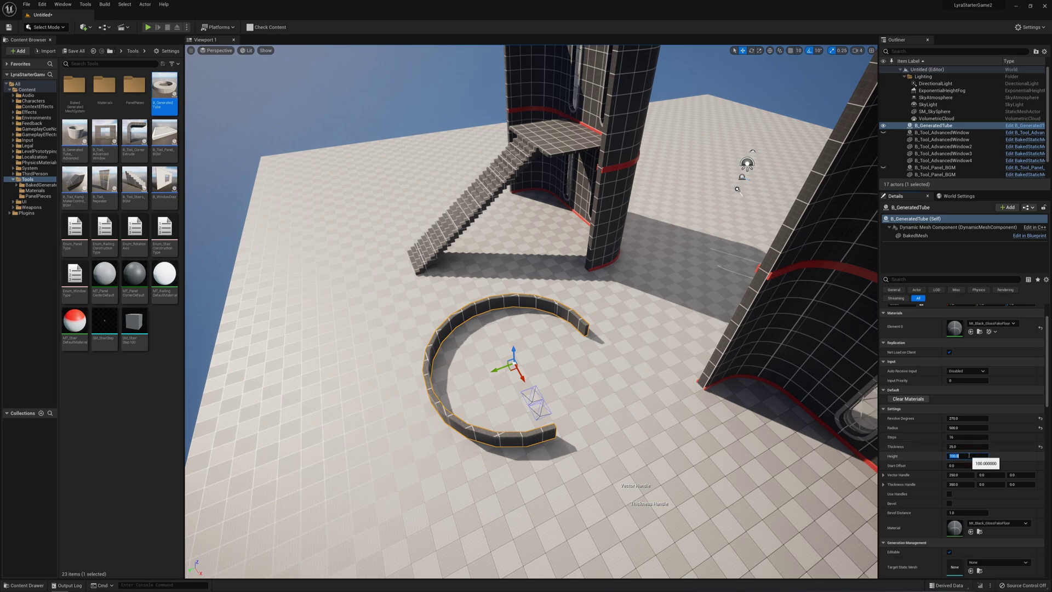
Try a Height of 1000 on the tube, ending at 50
left_click(969, 455)
type("1000")
key("Return")
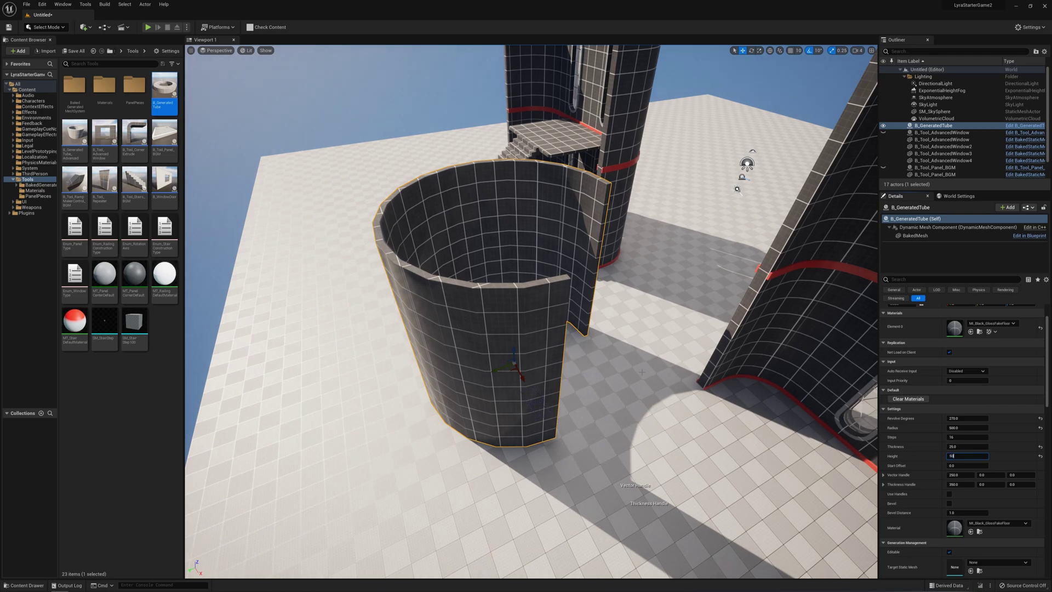
key("Return")
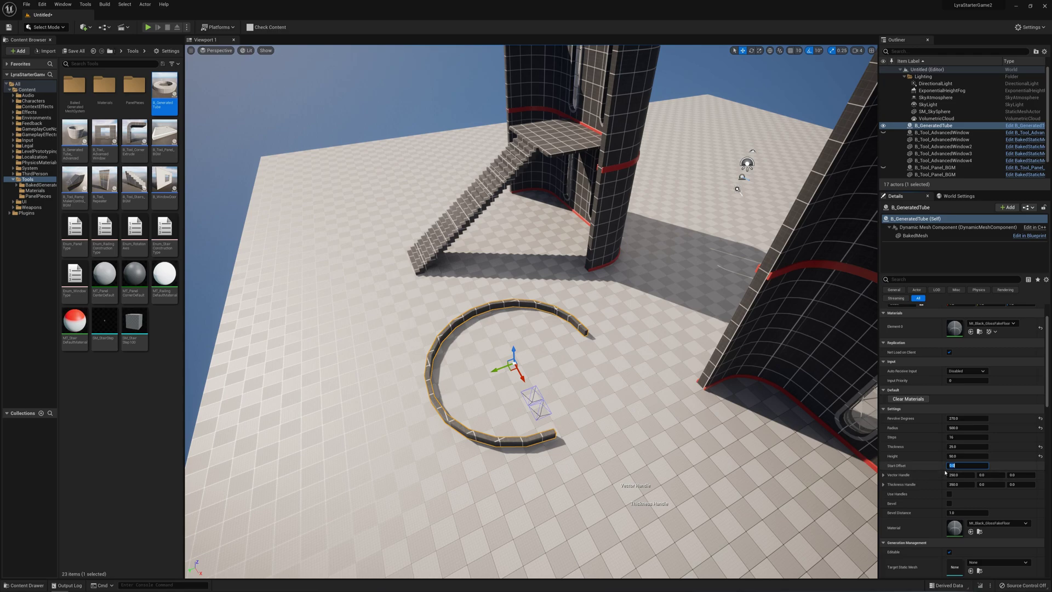
Try Start Offset values of 90 and 180 on the tube, ending at 0
type("0")
key("Return")
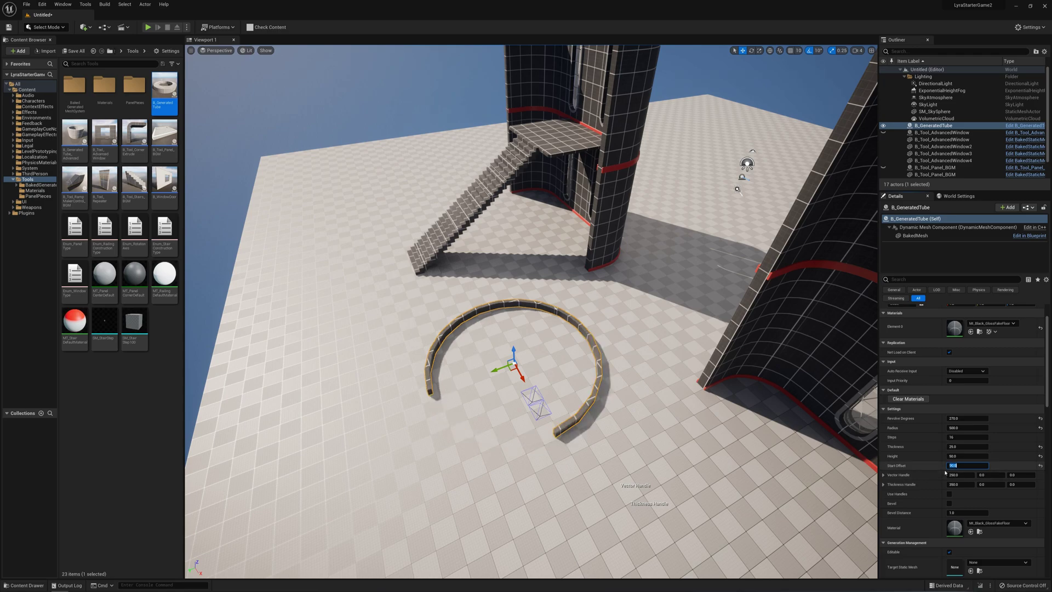
type("180")
key("Return")
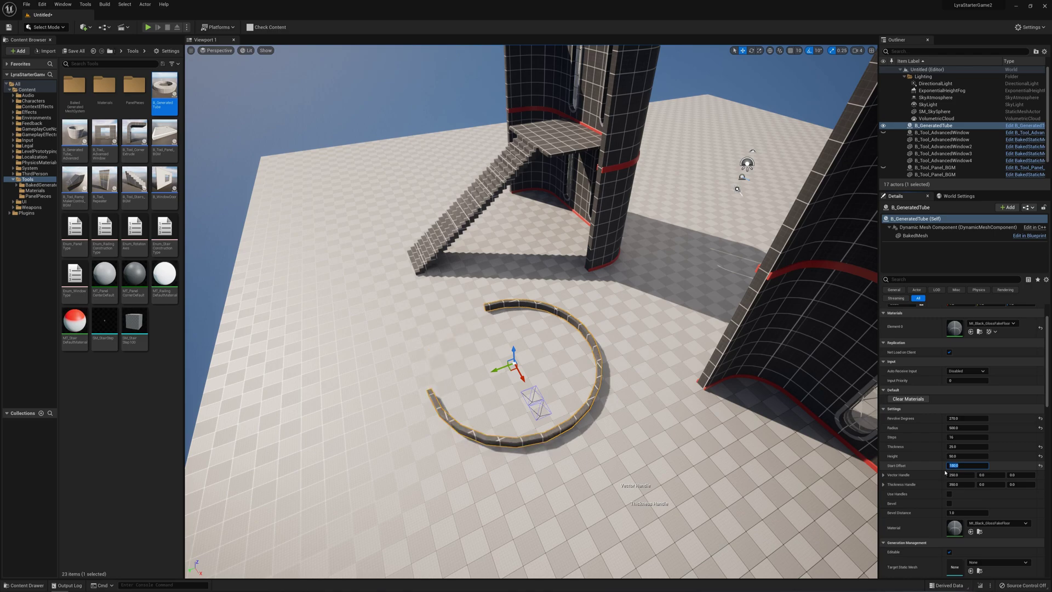
type("0")
key("Return")
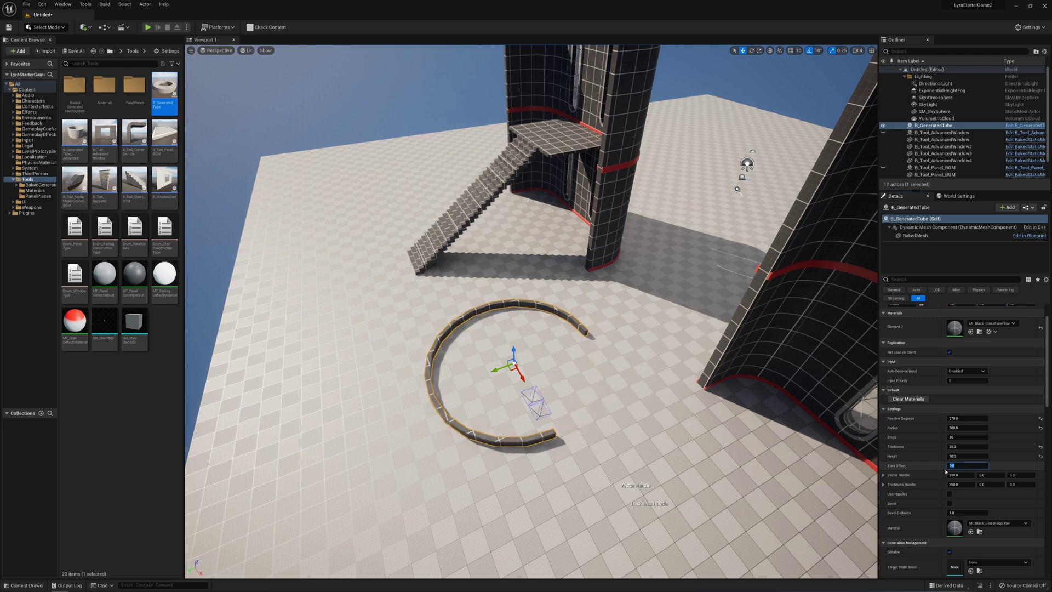
Try Use Handles on the tube by raising its Vector Handle above the floor, and switch the option off again
scroll(927, 459, "down", 2)
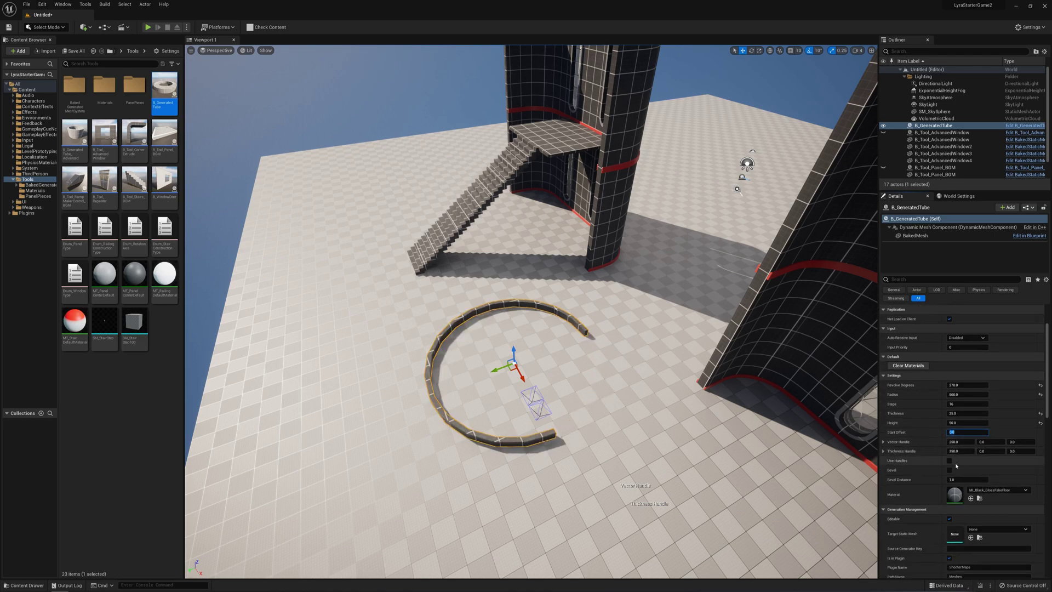
key("f")
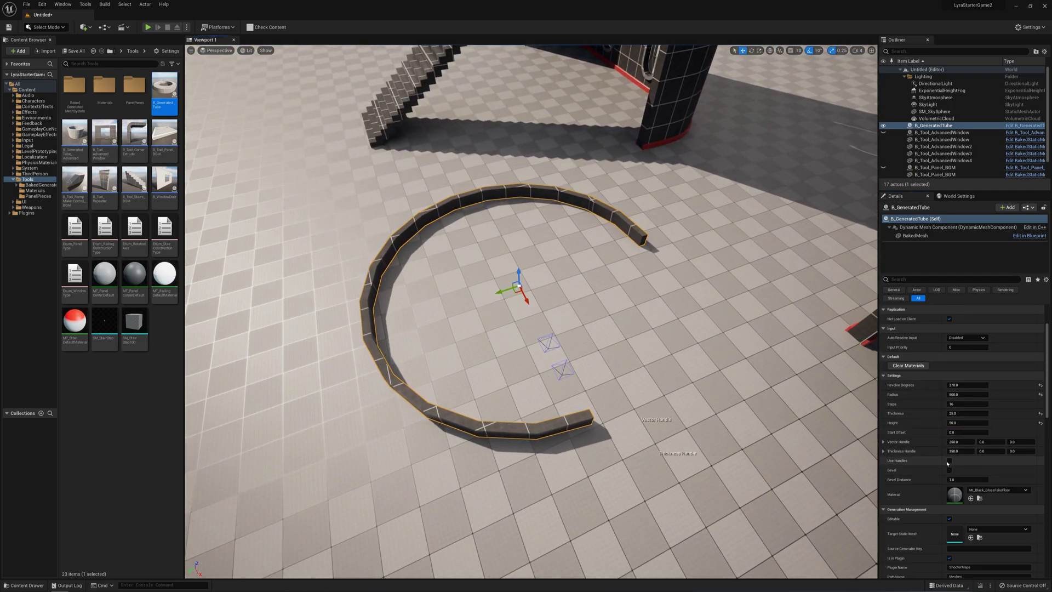
left_click(948, 461)
left_click(549, 341)
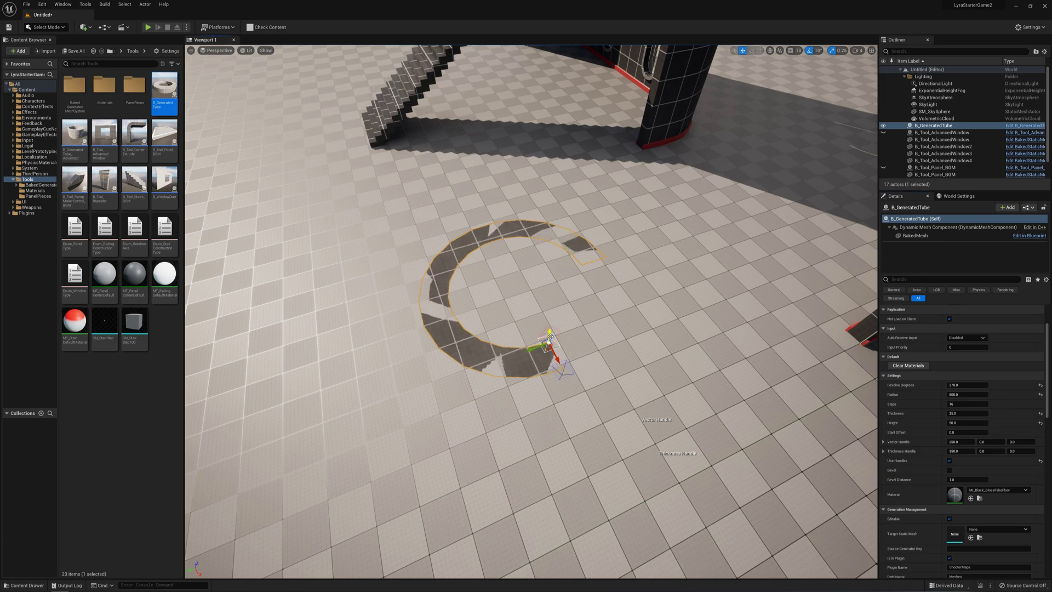
left_click_drag(549, 333, 531, 210)
mouse_move(568, 242)
left_mouse_down()
mouse_move(587, 265)
mouse_move(554, 225)
mouse_move(566, 236)
left_mouse_up()
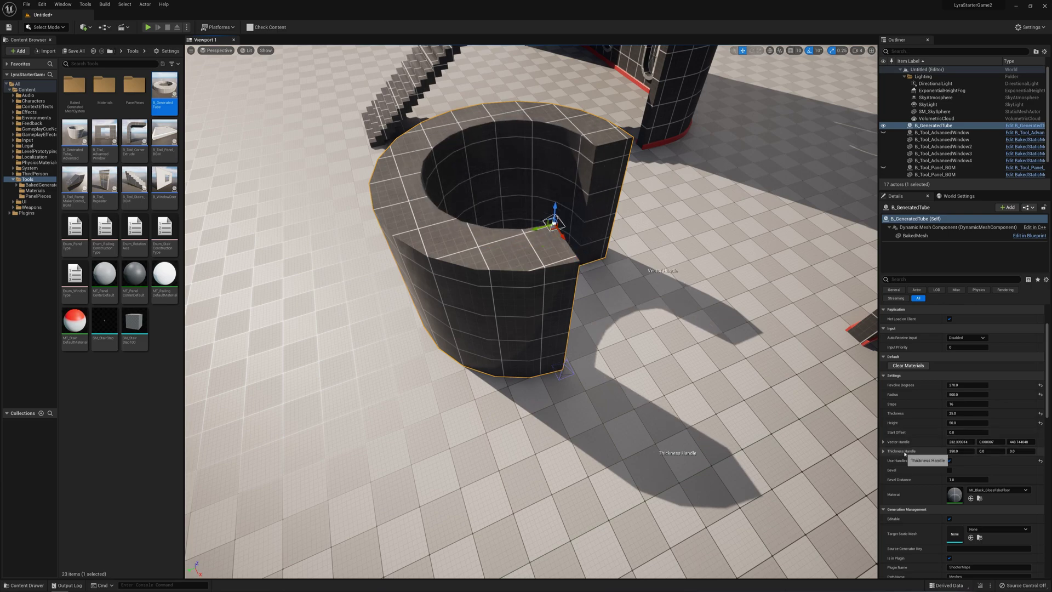
left_click(949, 461)
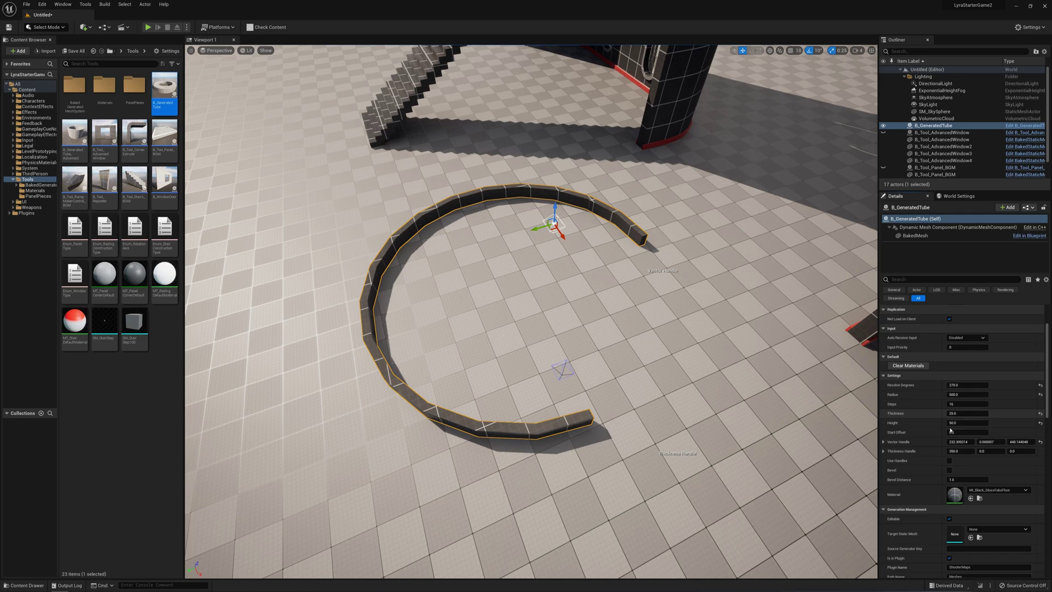
Enable Bevel on the generated tube
scroll(898, 455, "down", 2)
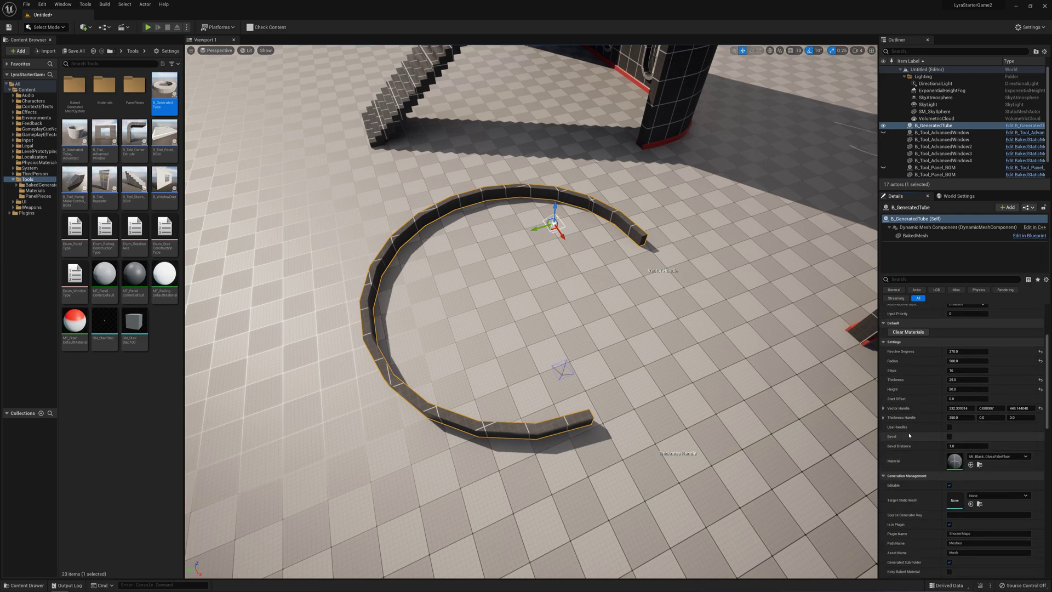
left_click(949, 437)
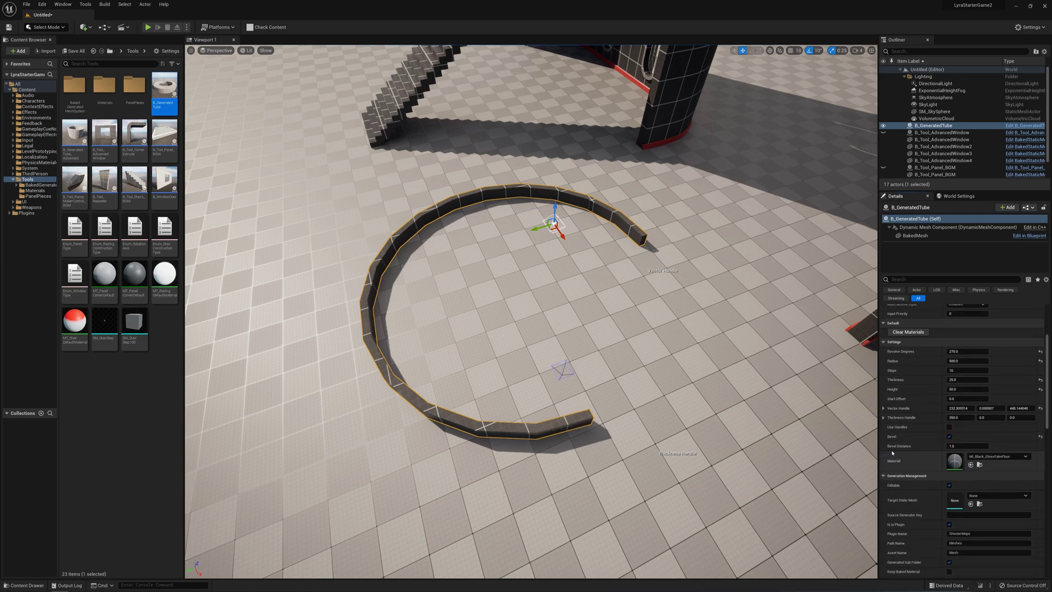
scroll(910, 442, "down", 2)
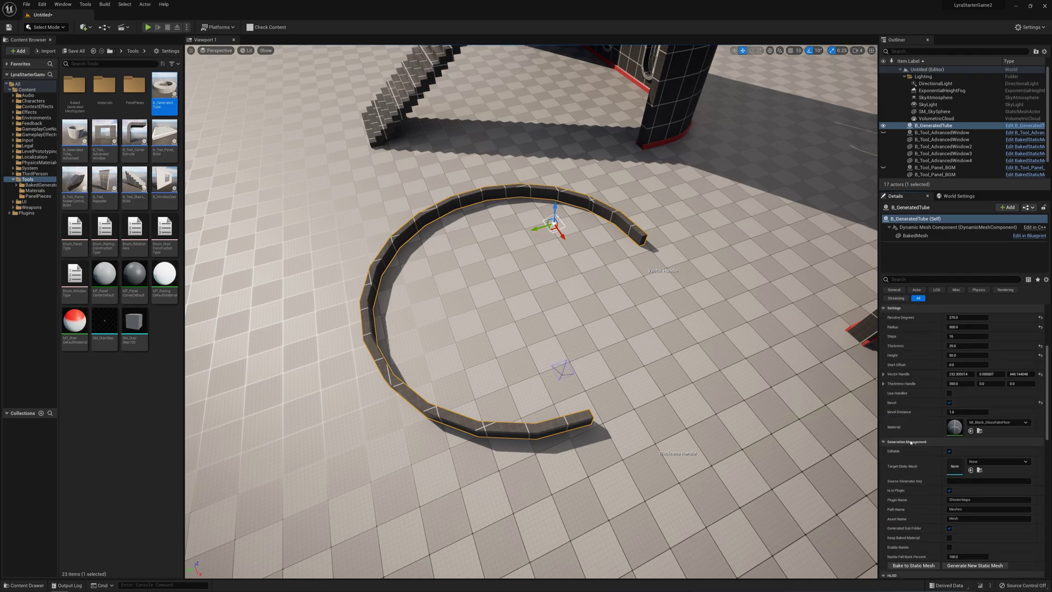
Place a B_Tool_RampMakerControl_BGM ramp on the open floor beside the tube
scroll(911, 443, "up", 5)
key("s")
right_click_drag(524, 236, 482, 235)
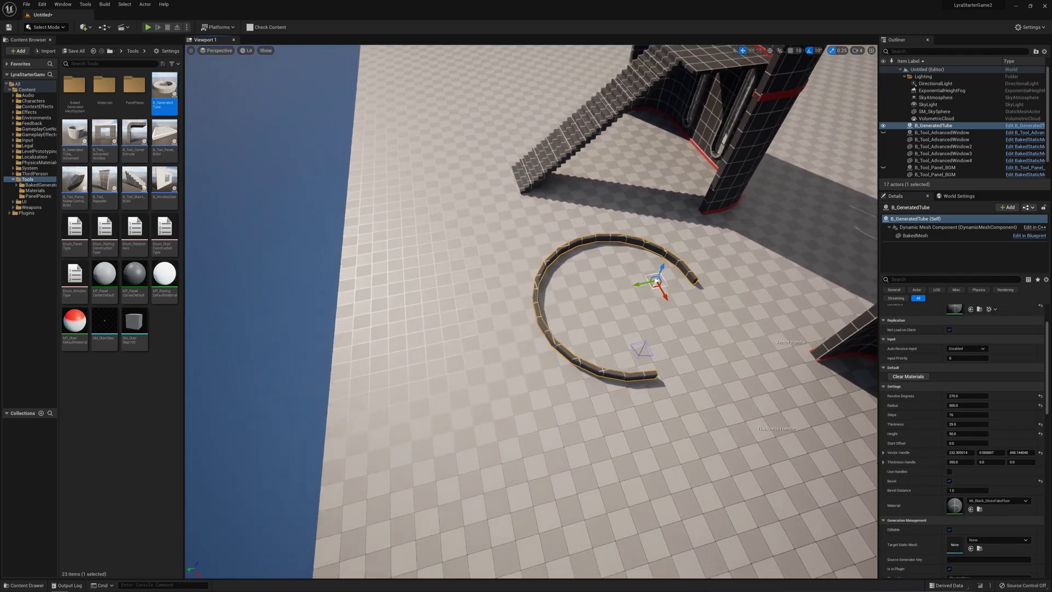
right_click_drag(340, 211, 305, 204)
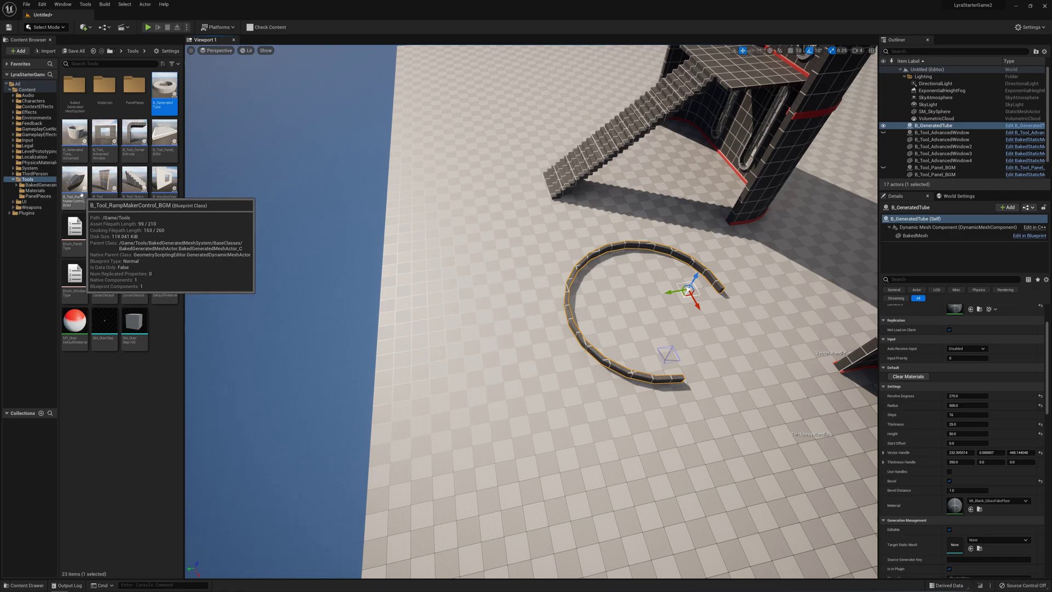
left_click_drag(74, 185, 508, 344)
key("a")
right_click_drag(508, 344, 571, 298)
key("w")
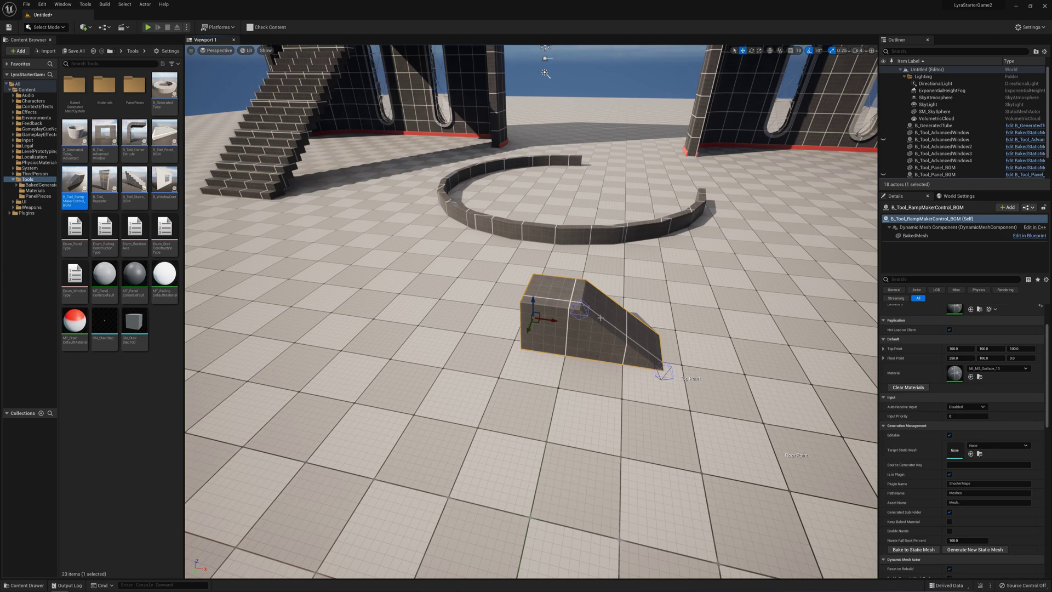
Raise the ramp's Top Point to a height of about 312 and pull its Floor Point outward along X to lengthen the slope
left_click(575, 297)
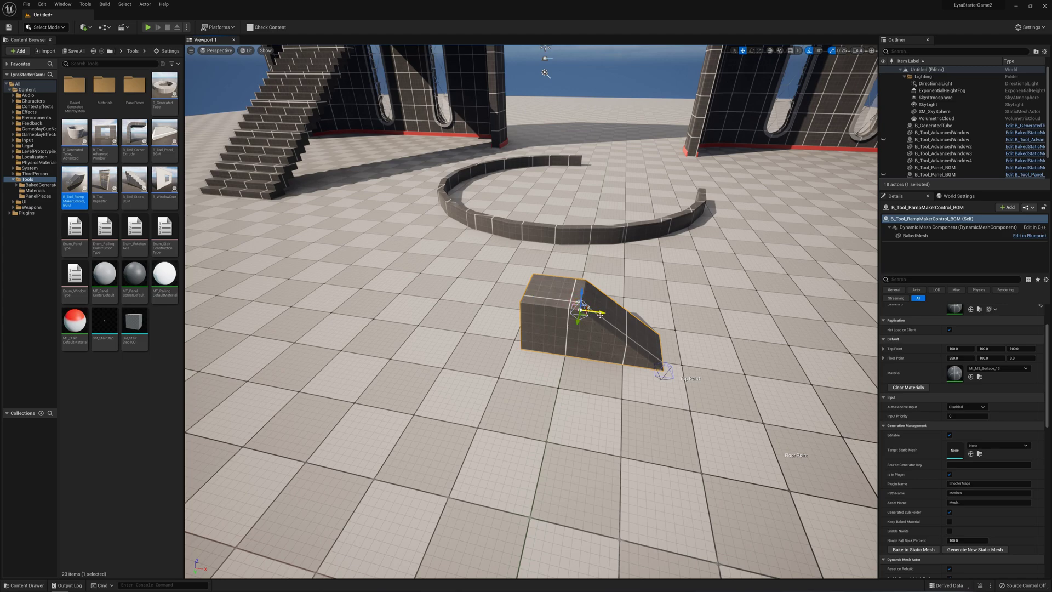
left_click_drag(590, 311, 578, 172)
left_click(662, 366)
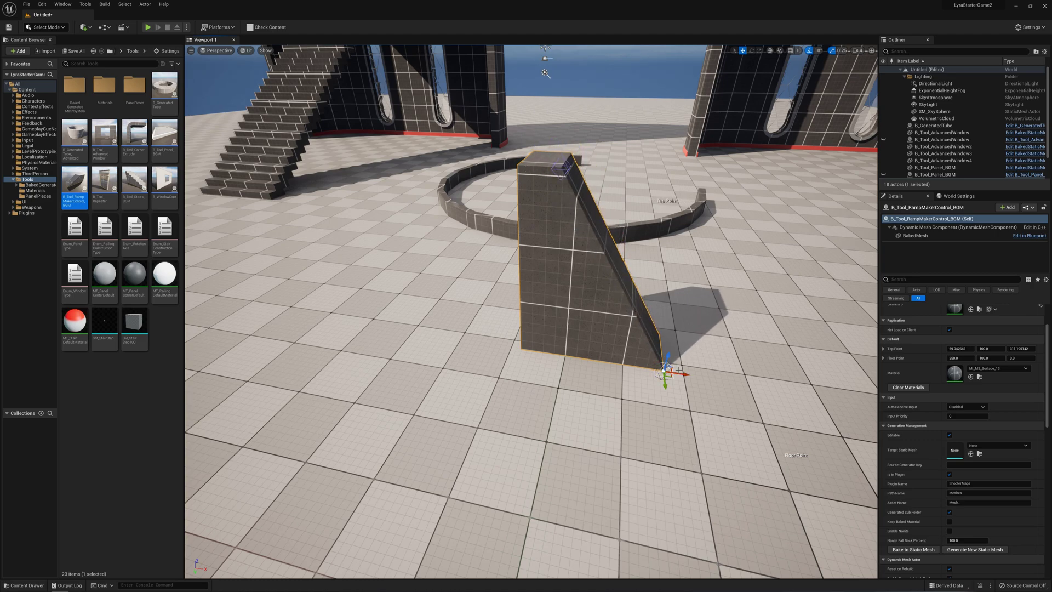
left_click_drag(678, 373, 838, 398)
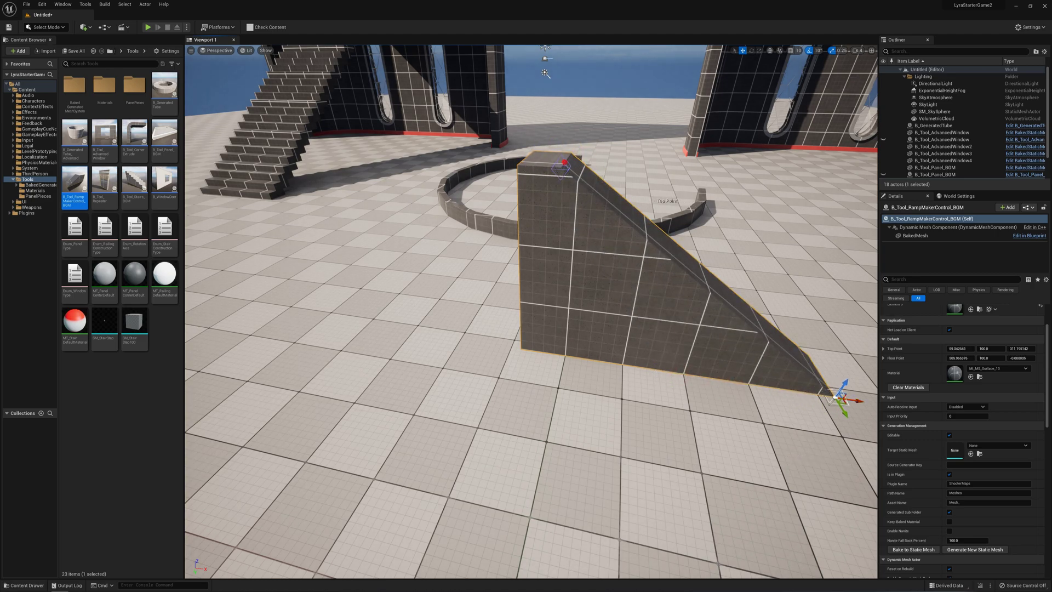
Move the ramp's Top Point outward along X to about 142 to widen the flat top
left_click(564, 162)
left_click_drag(580, 166, 637, 223)
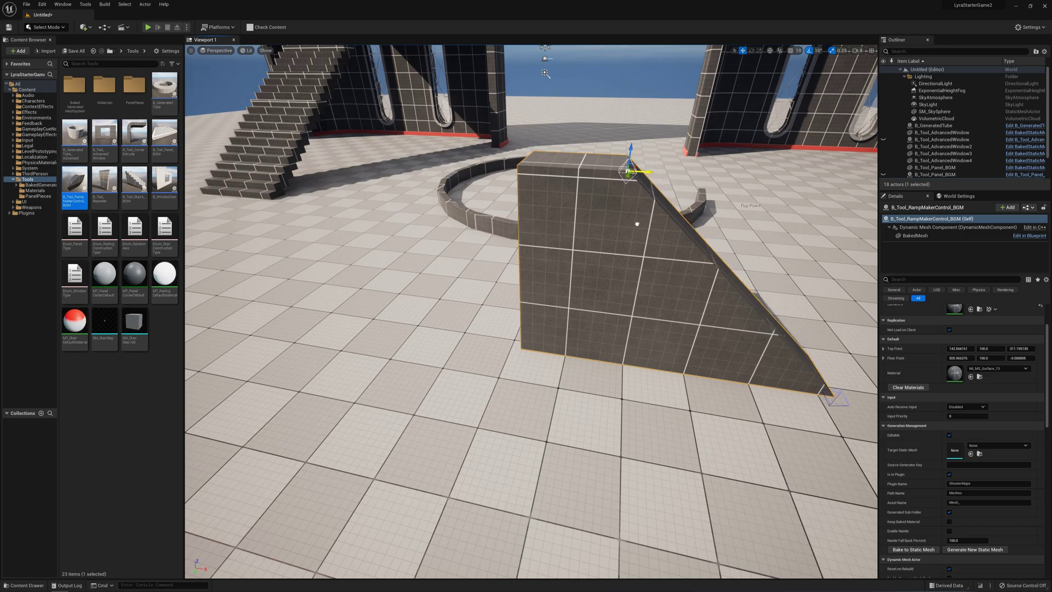
key("d")
right_click_drag(593, 89, 438, 93)
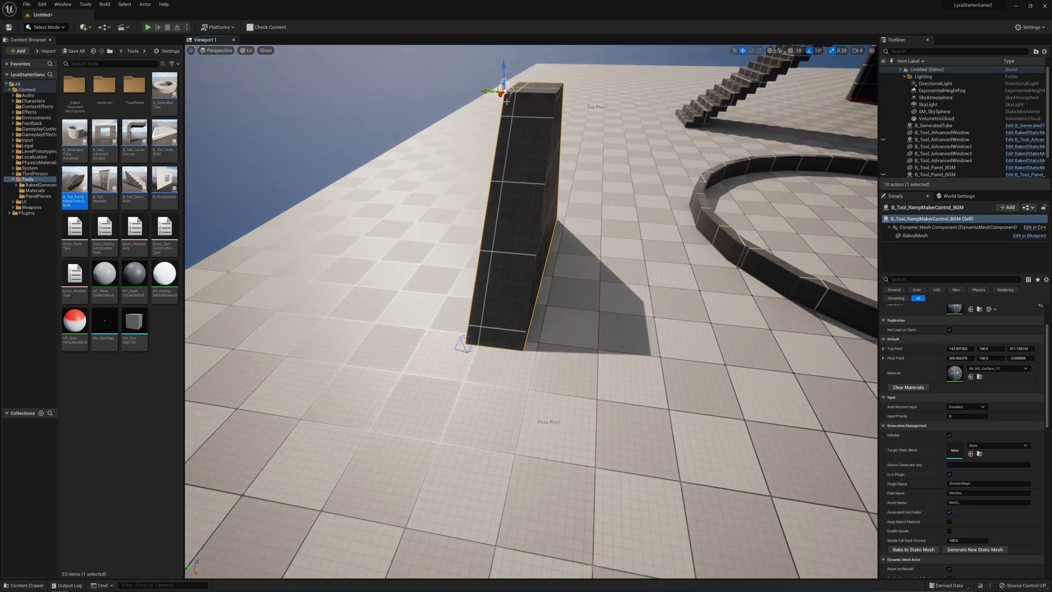
Move the ramp's Top Point along Y to about 400 to make the whole ramp wider
left_click_drag(489, 91, 342, 84)
key("a")
right_click_drag(544, 144, 635, 110)
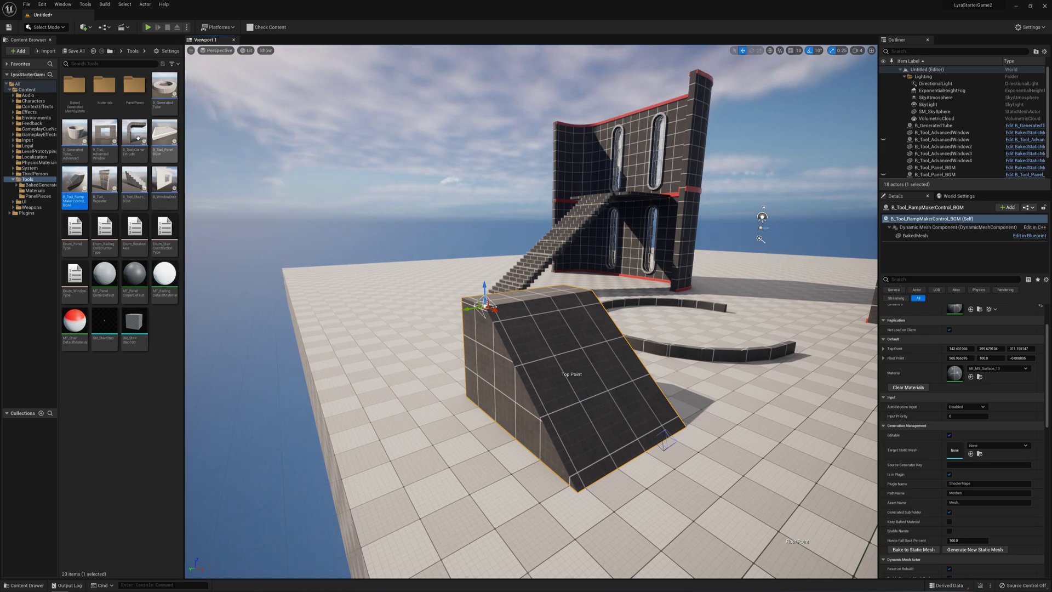
right_click_drag(360, 157, 334, 178)
Place a B_Tool_CornerExtrude arch on the open floor in front of the stairs
key("a")
left_click_drag(134, 137, 416, 328)
key("a")
right_click_drag(433, 303, 466, 306)
key("s")
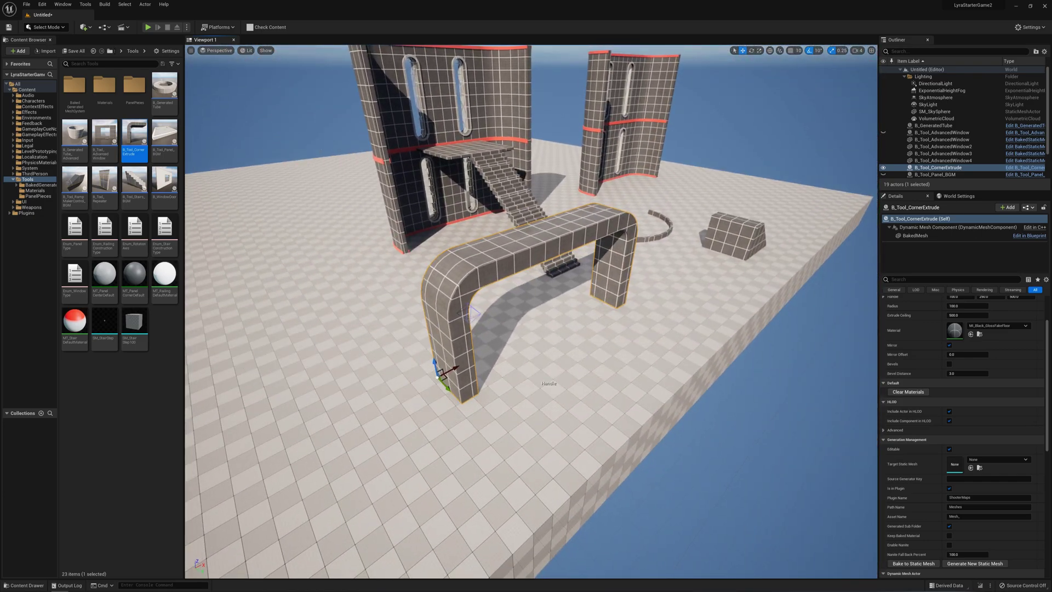
Shift the corner extrude along Y and pull its Handle outward to widen the arch's strip
left_click_drag(446, 388, 422, 355)
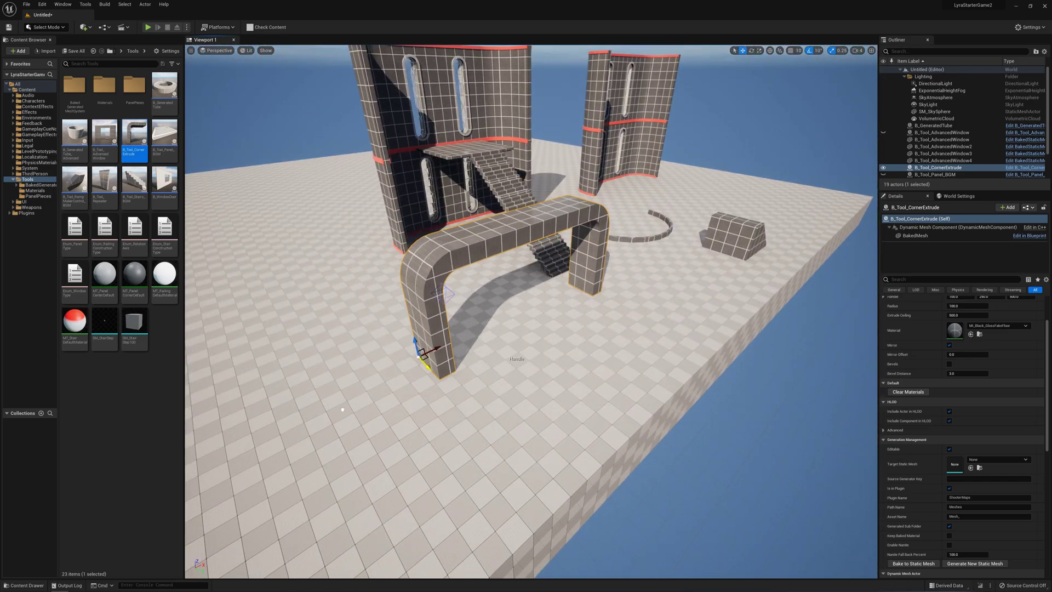
left_click(445, 293)
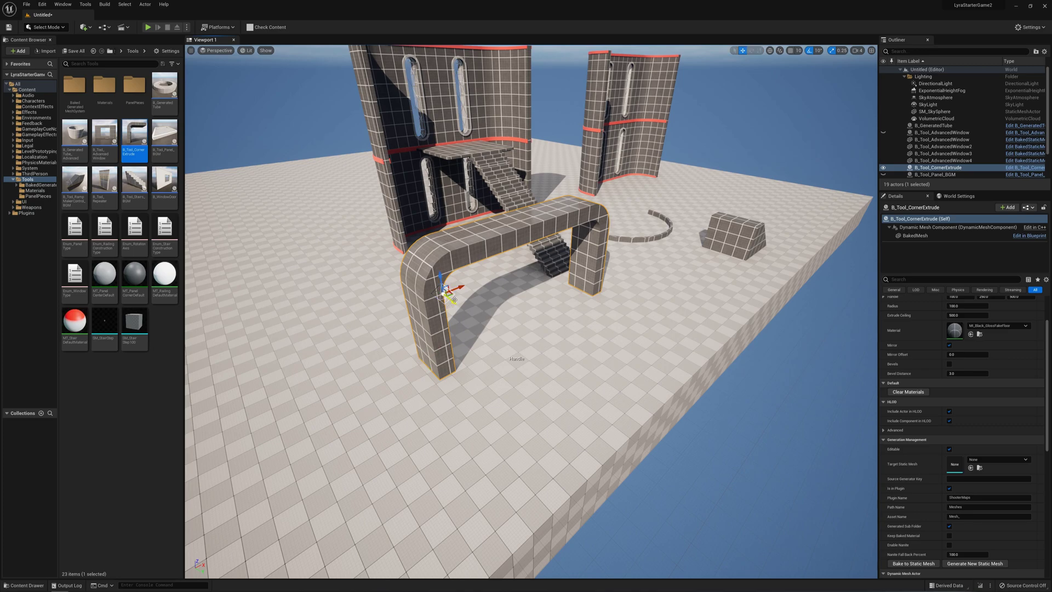
left_click_drag(447, 293, 482, 349)
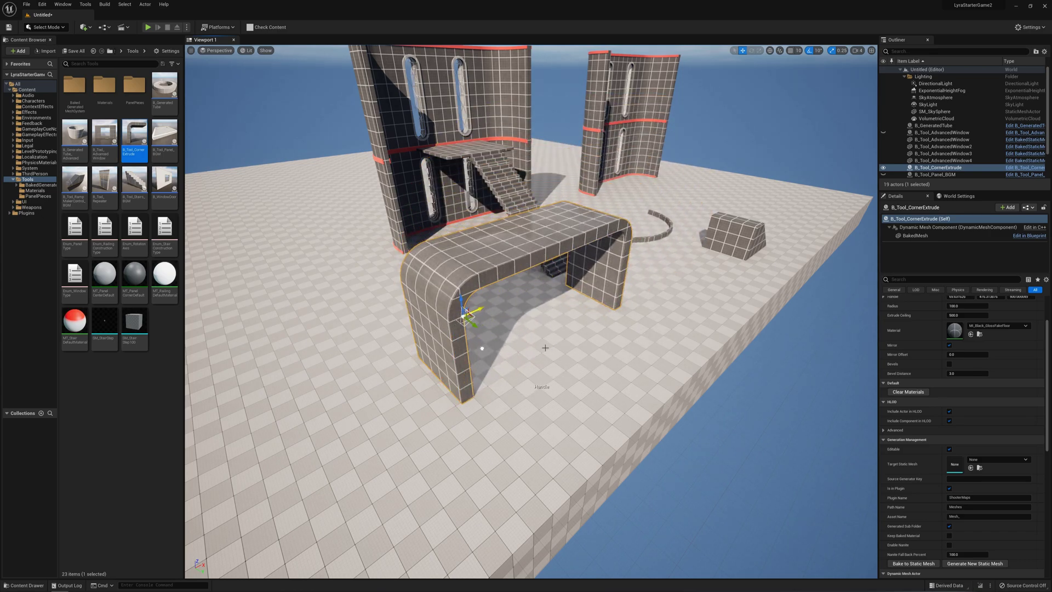
Try the corner extrude's Extrude Ceiling at 0 and at 2000 to compare the arch spans
scroll(970, 431, "up", 2)
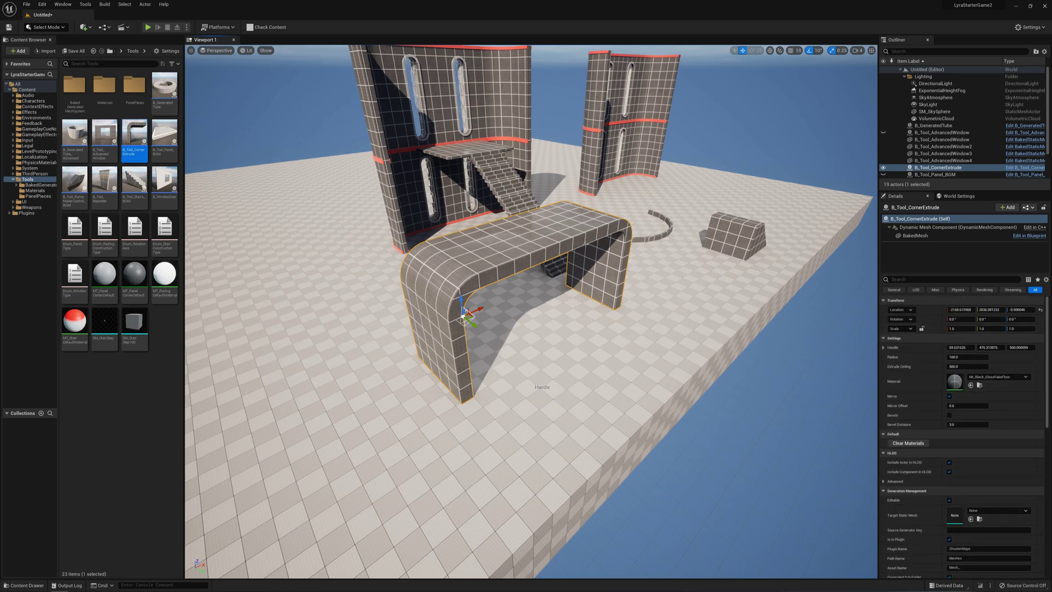
left_click(967, 366)
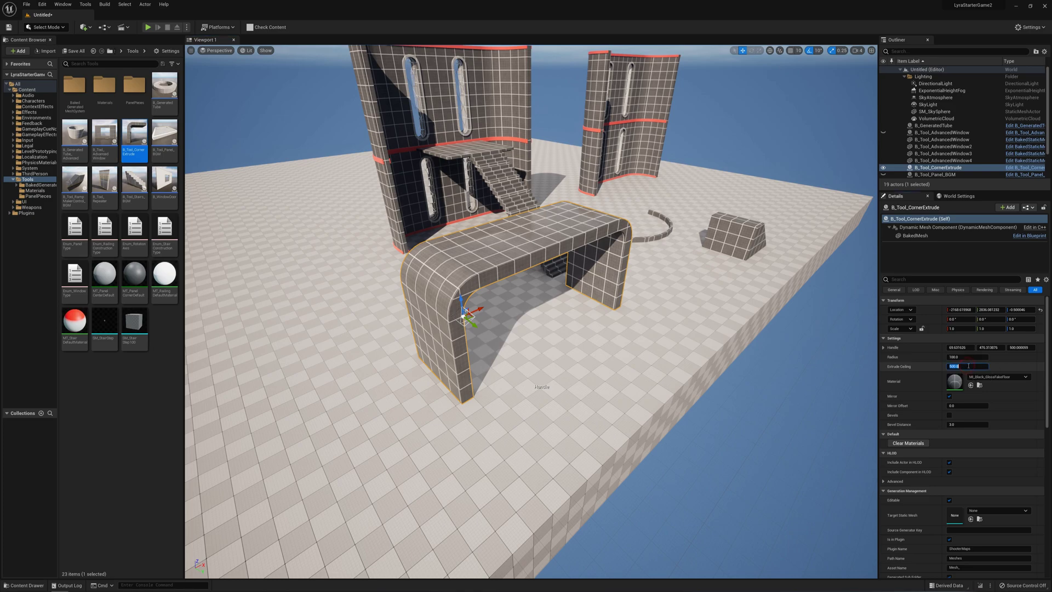
type("0")
key("Return")
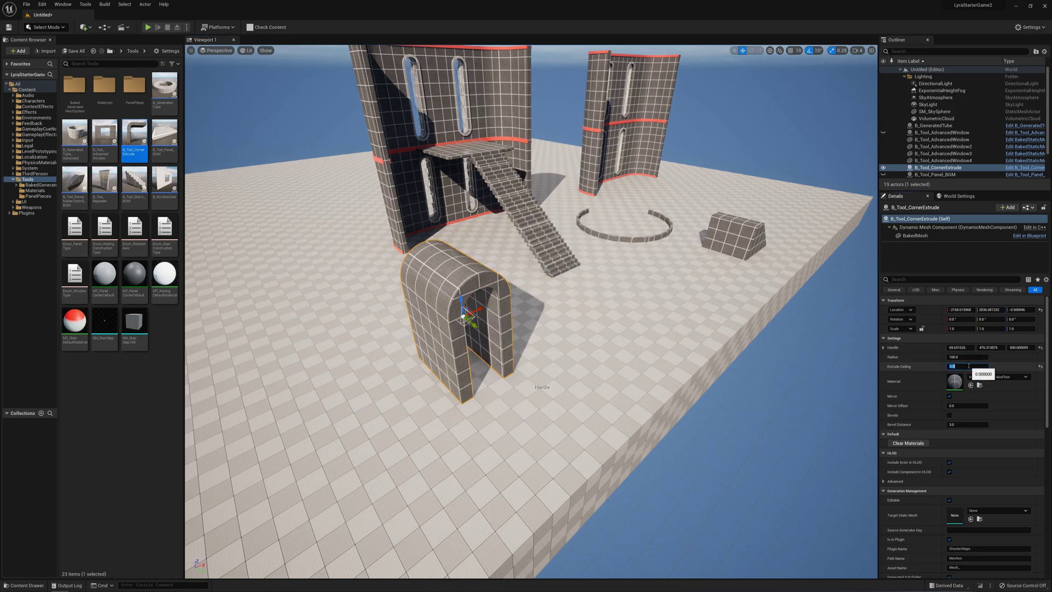
type("2000")
key("Return")
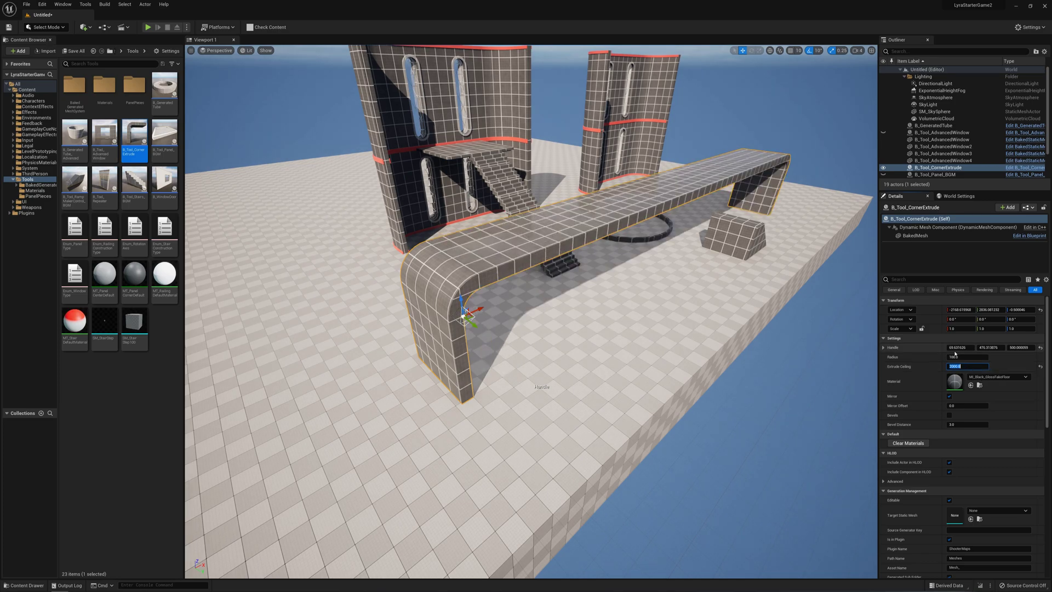
Try the corner extrude's Radius at 0, 250 and 1000 to compare the corner rounding
left_click(959, 357)
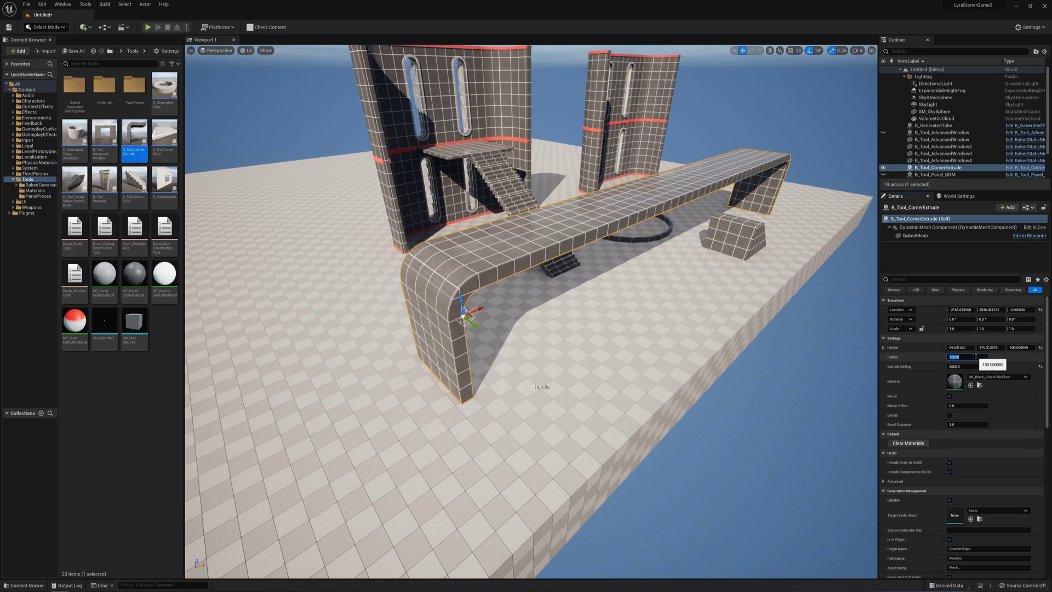
key("Return")
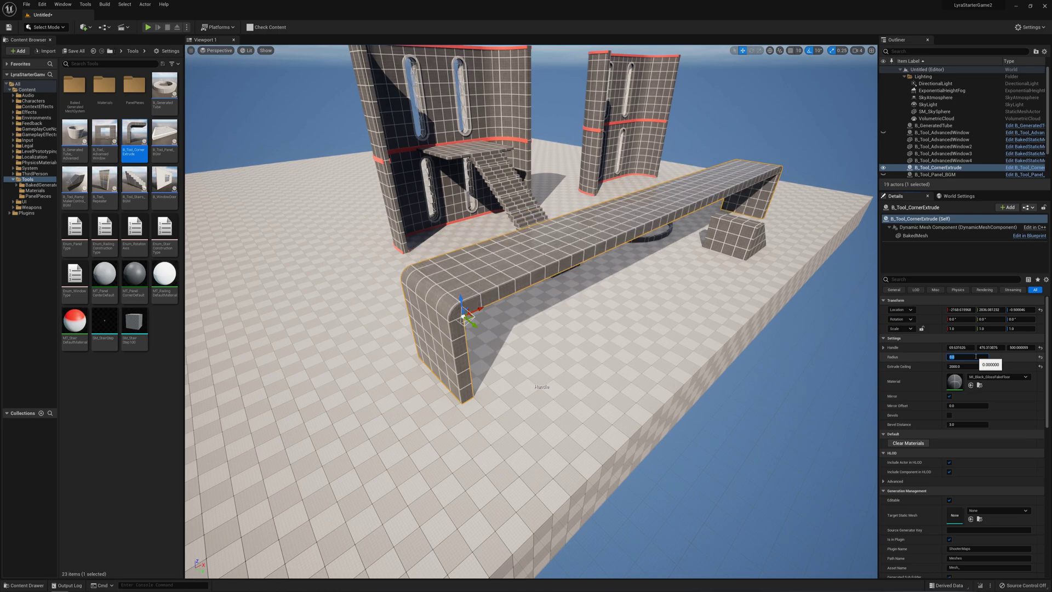
key("Return")
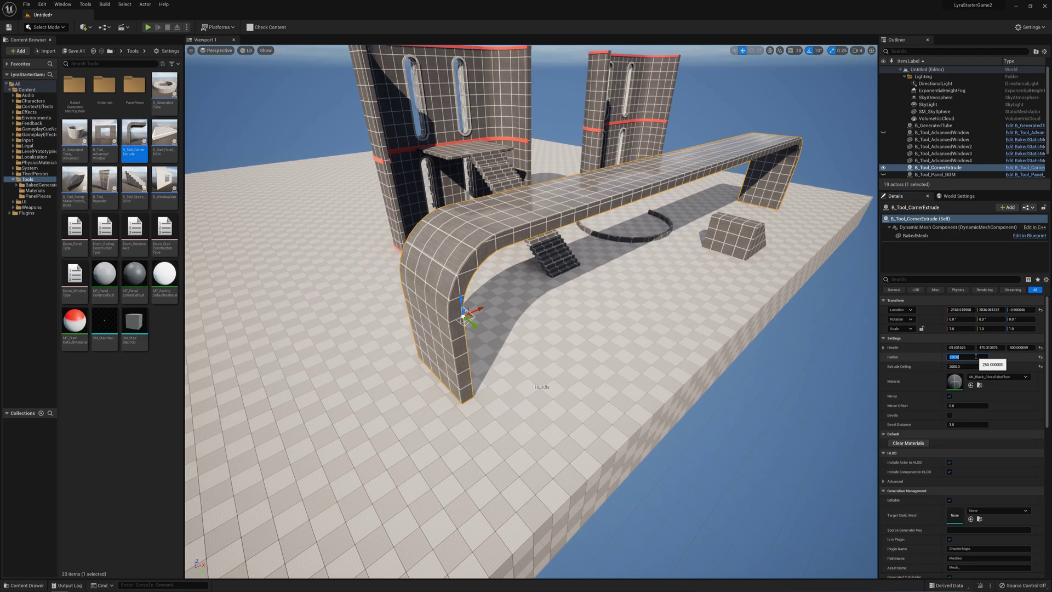
type("1000")
key("Return")
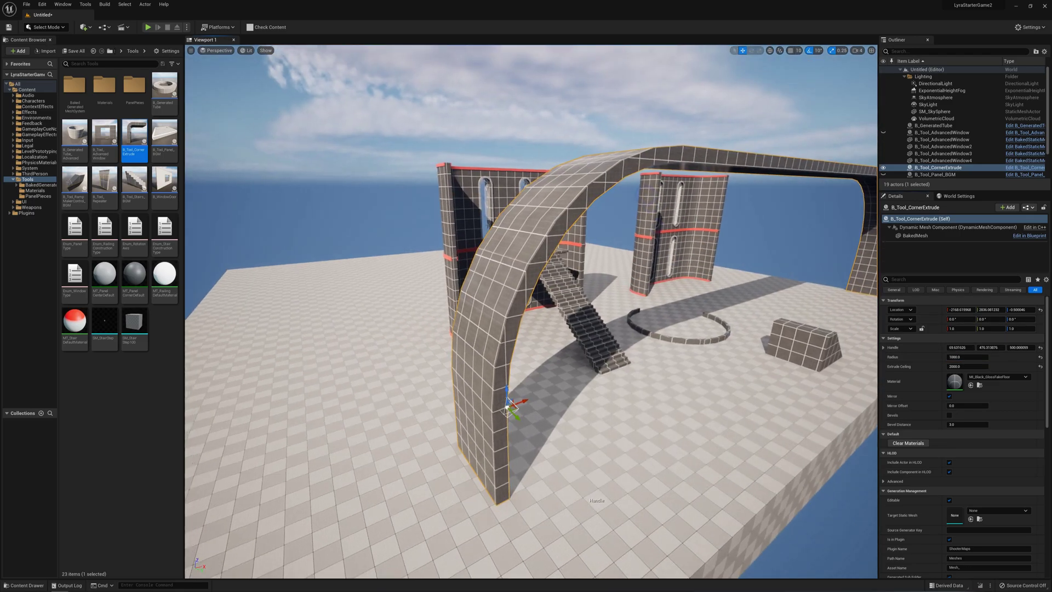
right_click_drag(532, 311, 477, 301)
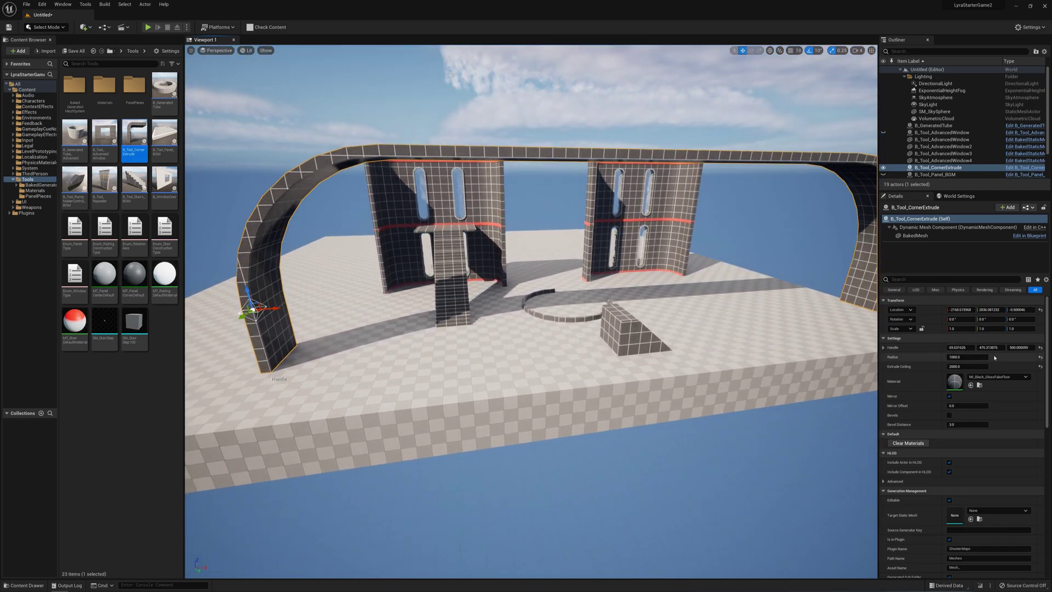
Set the corner extrude's Radius to 2000 and its Extrude Ceiling to 0 to form a large round arch
left_click(965, 356)
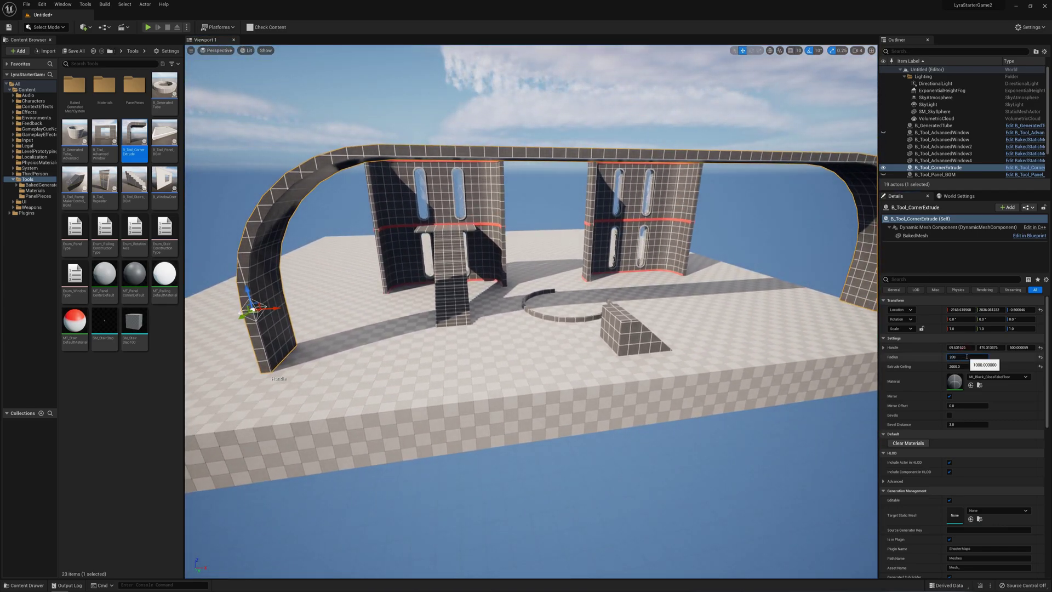
key("Return")
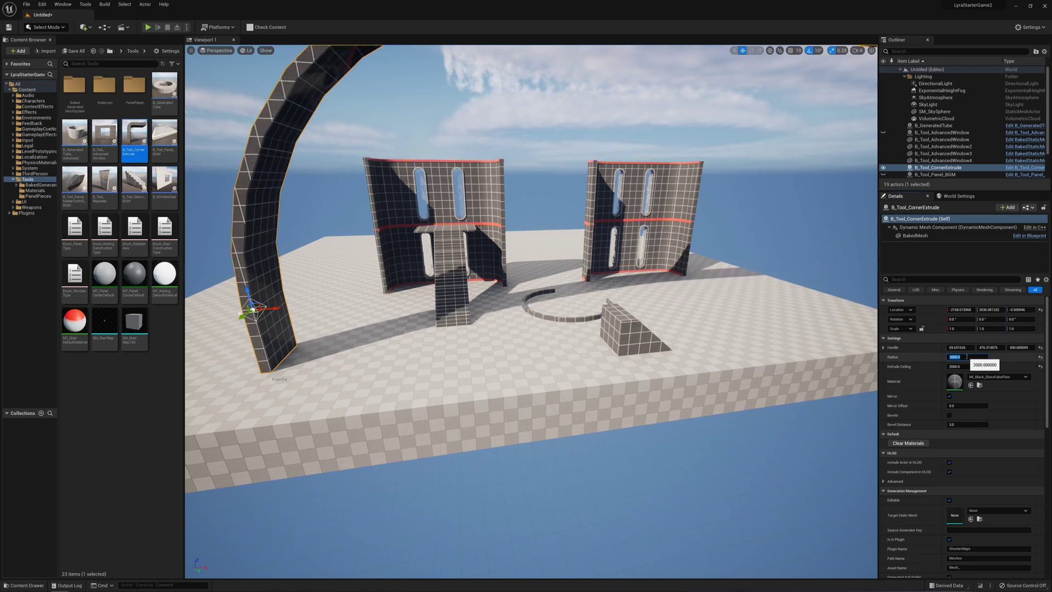
key("Return")
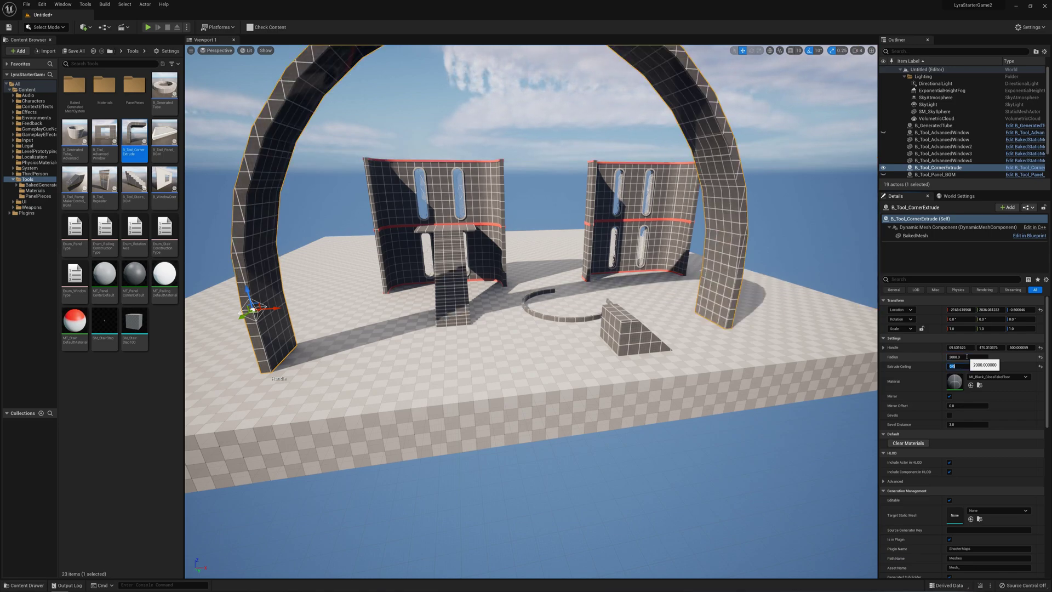
right_click_drag(548, 307, 525, 260)
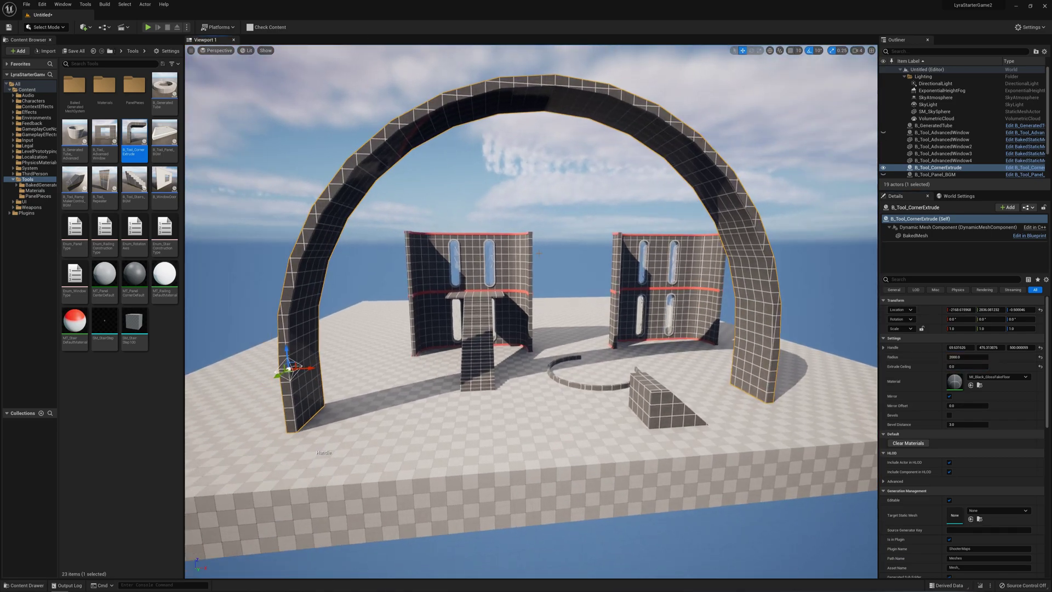
Place a B_Tool_Repeater on the open floor in front of the stairs and the tube
left_click(591, 206)
key("w")
right_click_drag(591, 206, 608, 220)
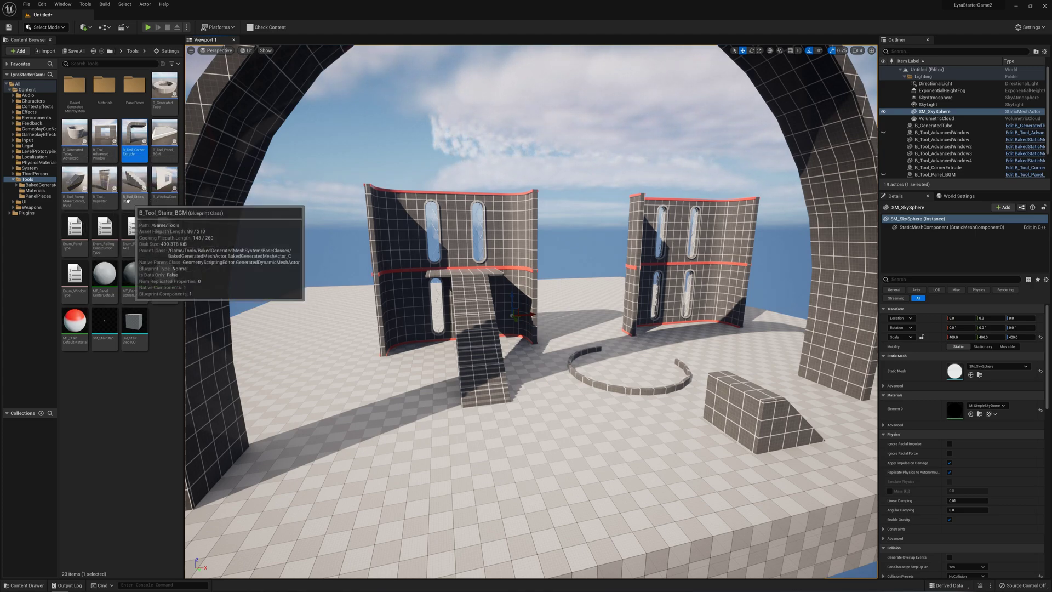
left_click_drag(110, 193, 596, 476)
right_click_drag(596, 475, 586, 501)
key("w")
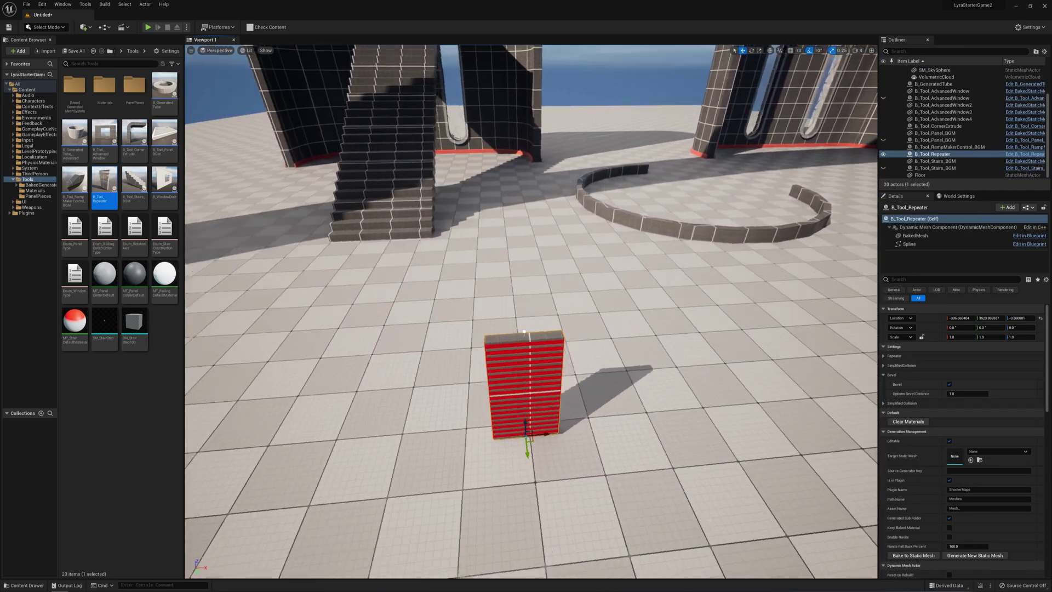
key("d")
right_click_drag(712, 383, 659, 370)
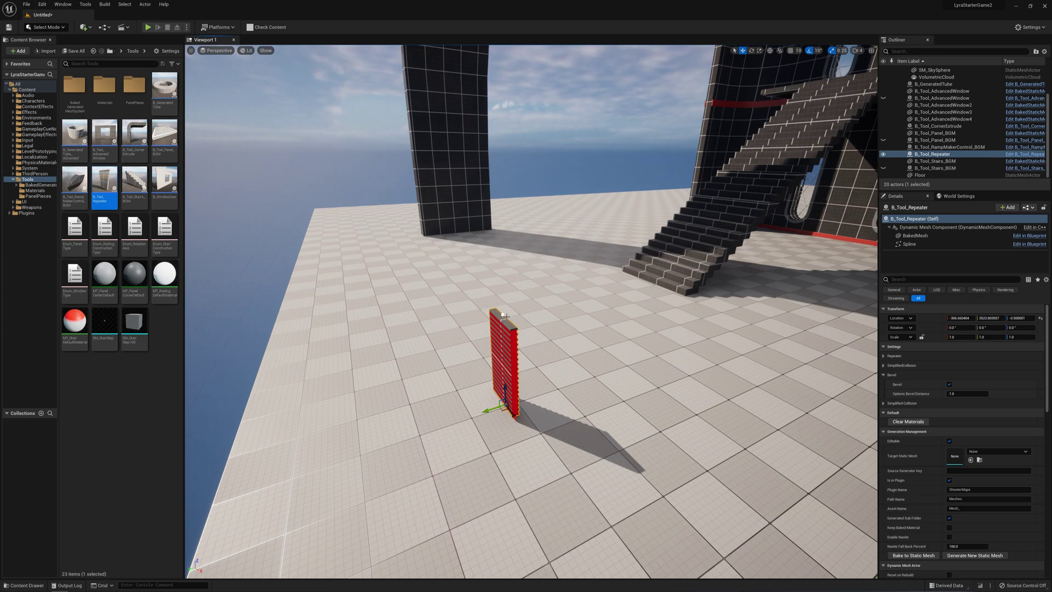
Raise the repeater spline's upper point along Z to spread the repeated pieces farther apart
left_click(503, 314)
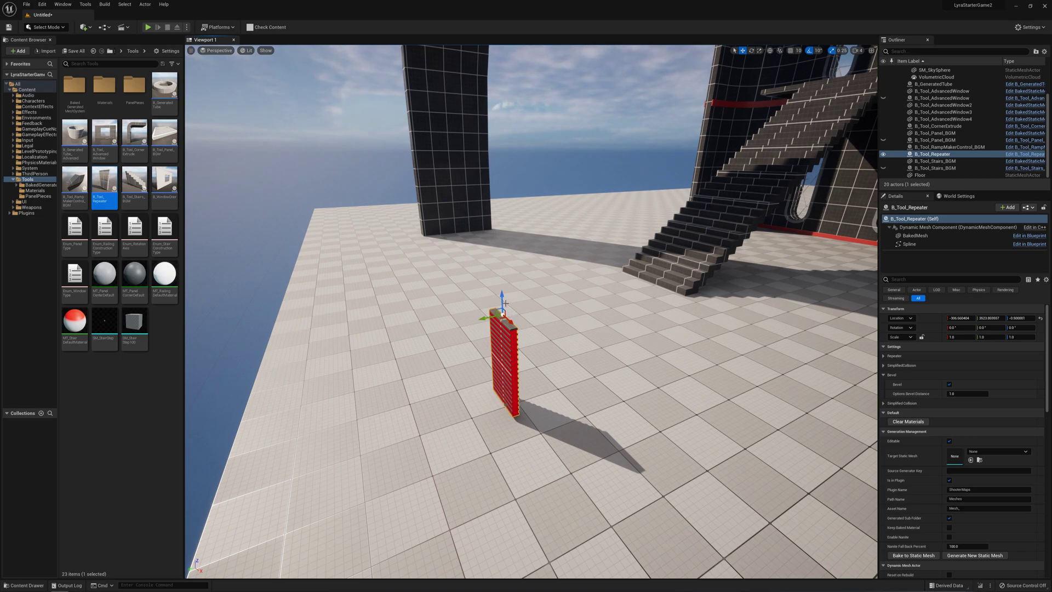
left_click_drag(502, 300, 484, 123)
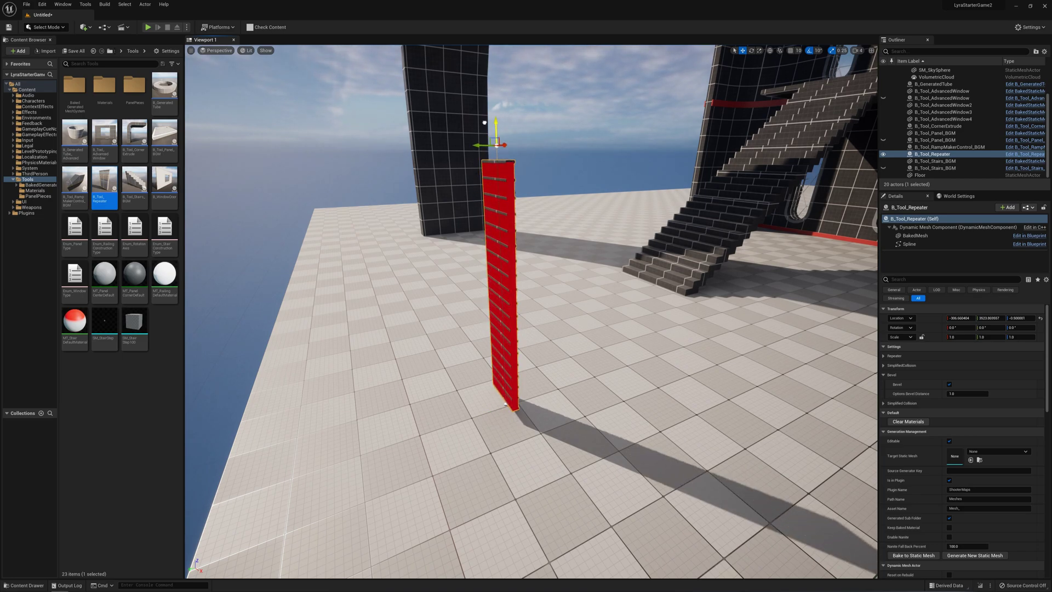
key("w")
key("a")
right_click_drag(567, 171, 569, 219)
key("s")
mouse_move(554, 261)
right_mouse_down()
mouse_move(545, 259)
mouse_move(554, 261)
right_mouse_up()
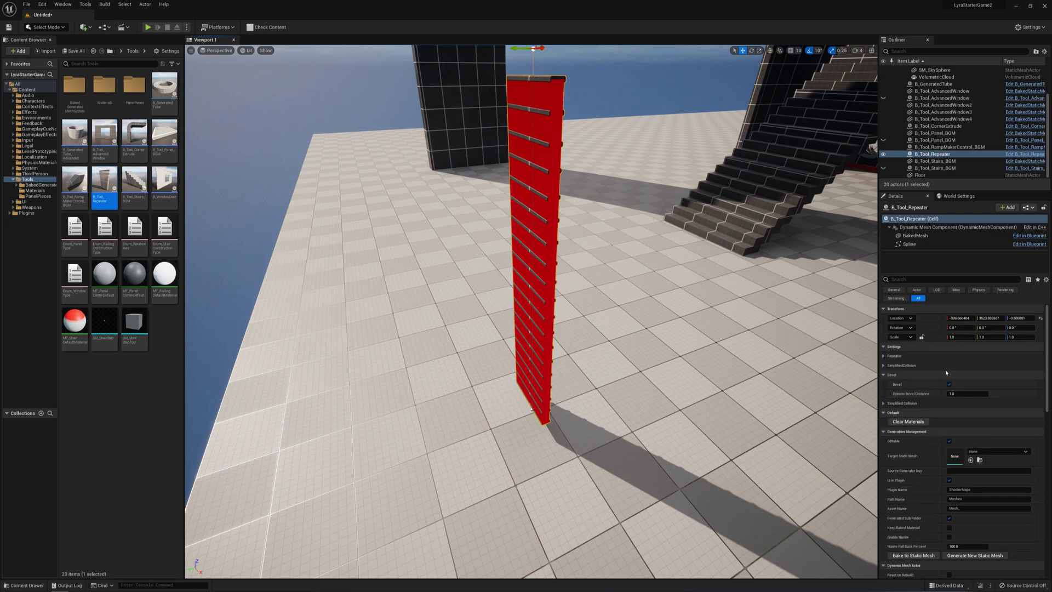
Expand the Repeater settings and review its piece count, dimensions, material and bevel options
left_click(883, 356)
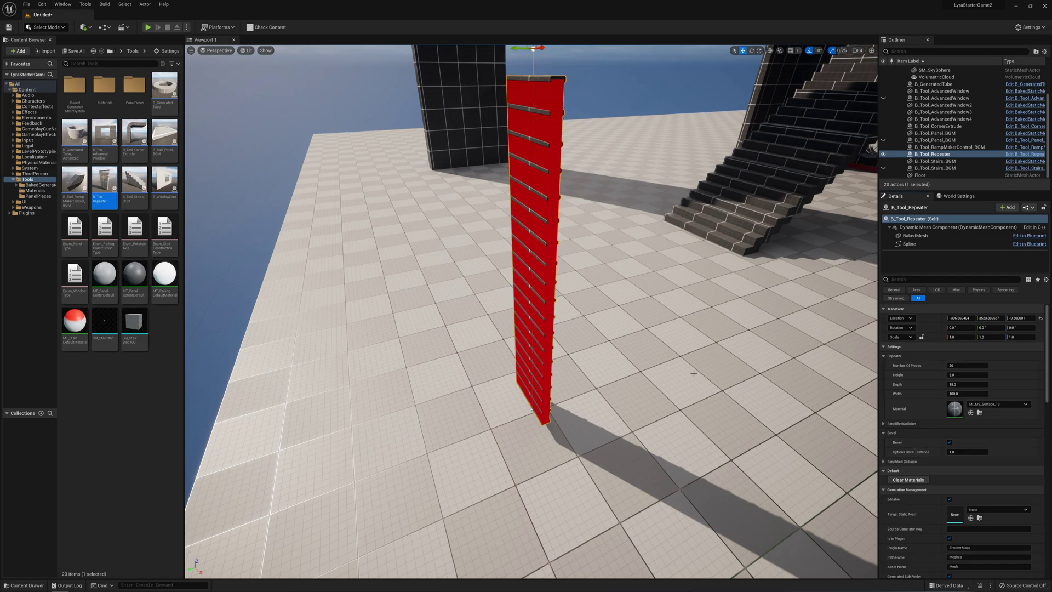
mouse_move(694, 359)
right_mouse_down()
mouse_move(698, 368)
mouse_move(677, 356)
mouse_move(692, 341)
right_mouse_up()
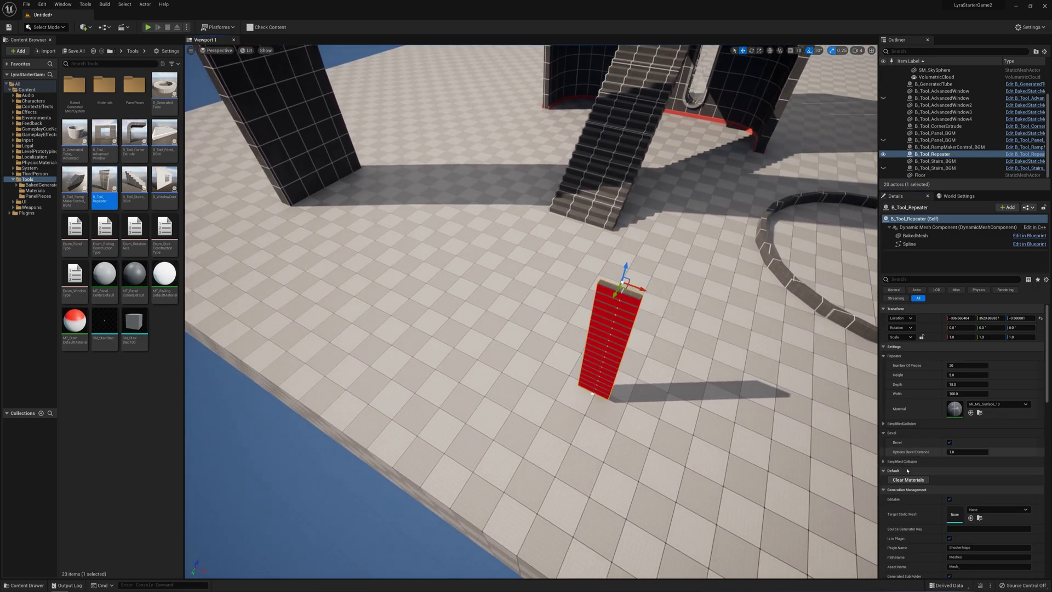
scroll(927, 444, "down", 3)
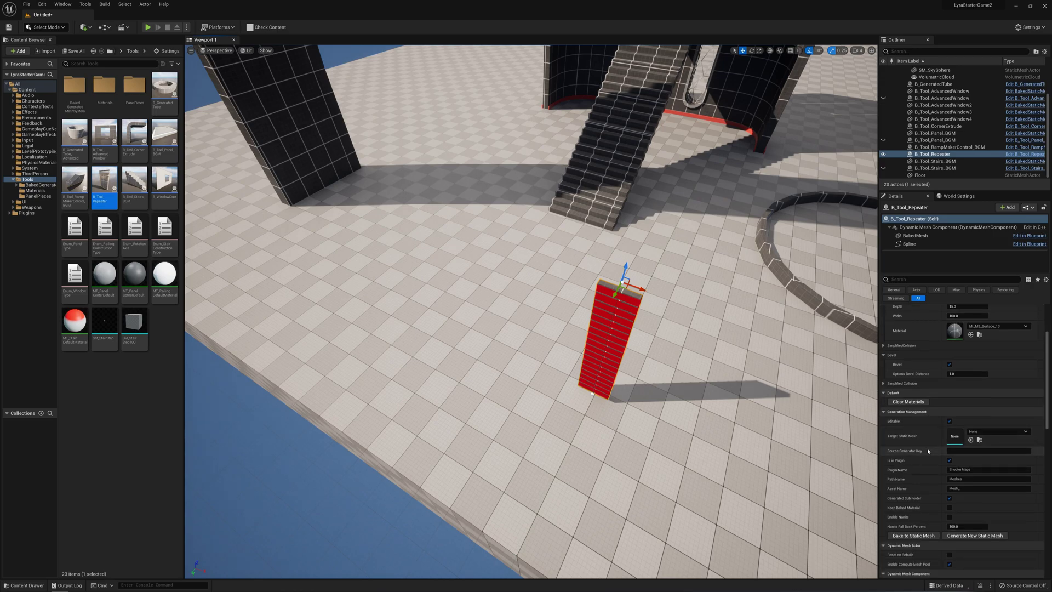
scroll(928, 451, "up", 3)
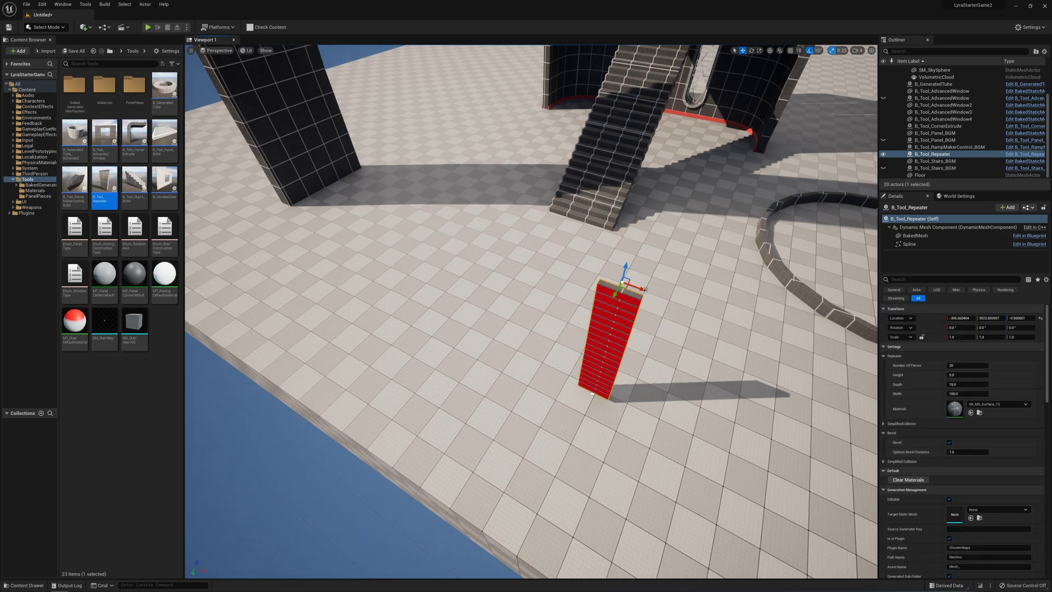
Rotate the repeater spline's upper point about its vertical axis to twist the stack of pieces
key("e")
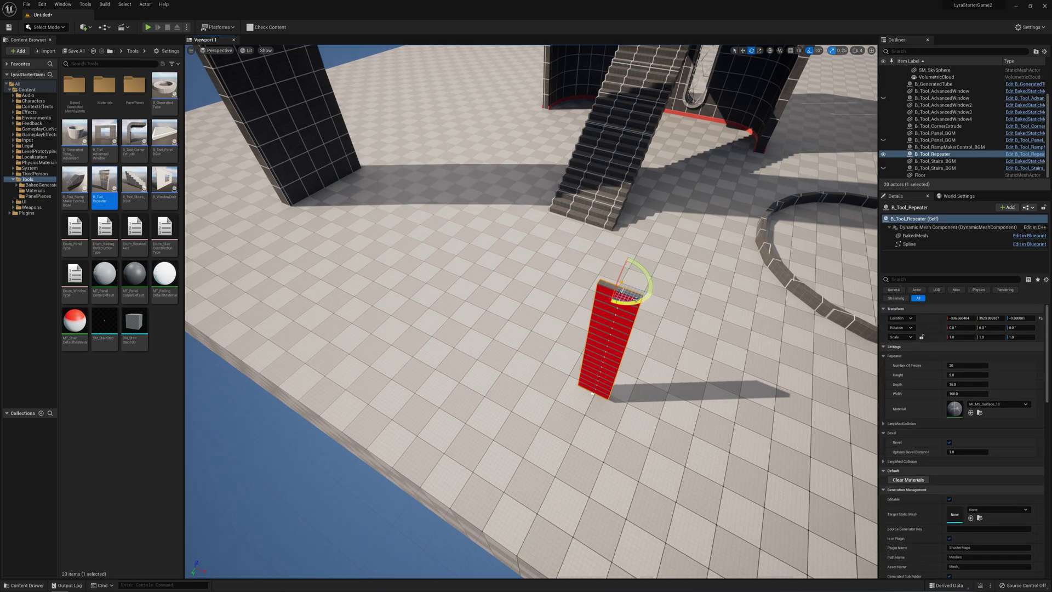
left_click_drag(629, 302, 627, 278)
right_click_drag(632, 336, 723, 285)
right_click_drag(624, 265, 625, 333)
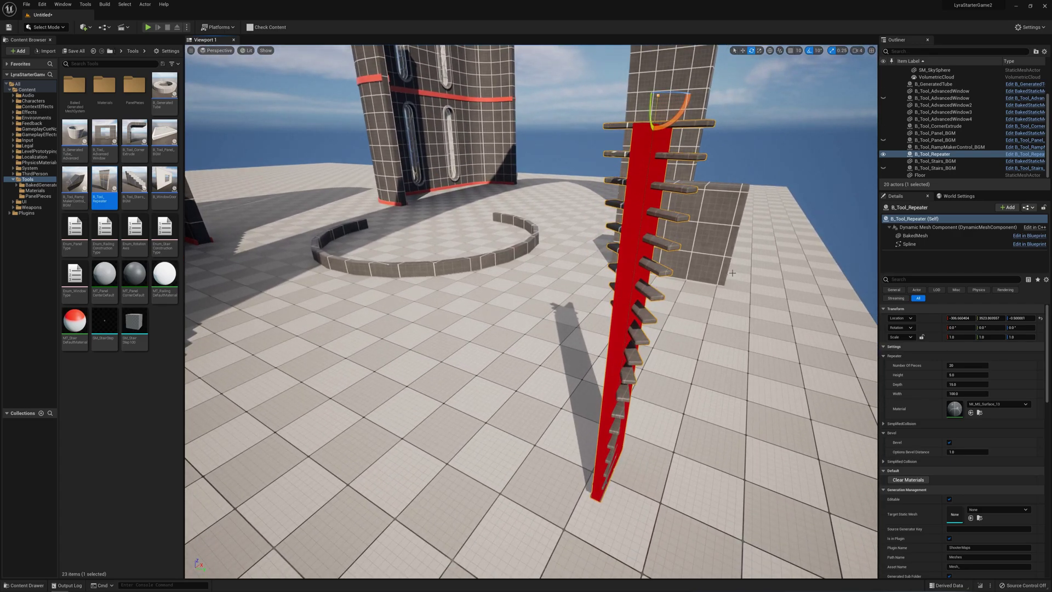
right_click_drag(732, 273, 665, 279)
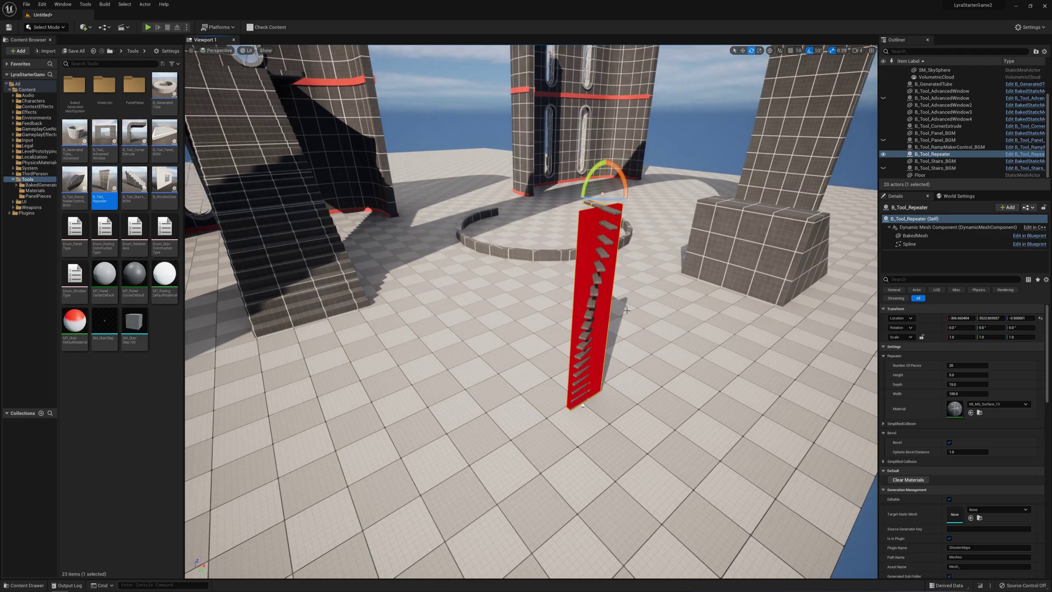